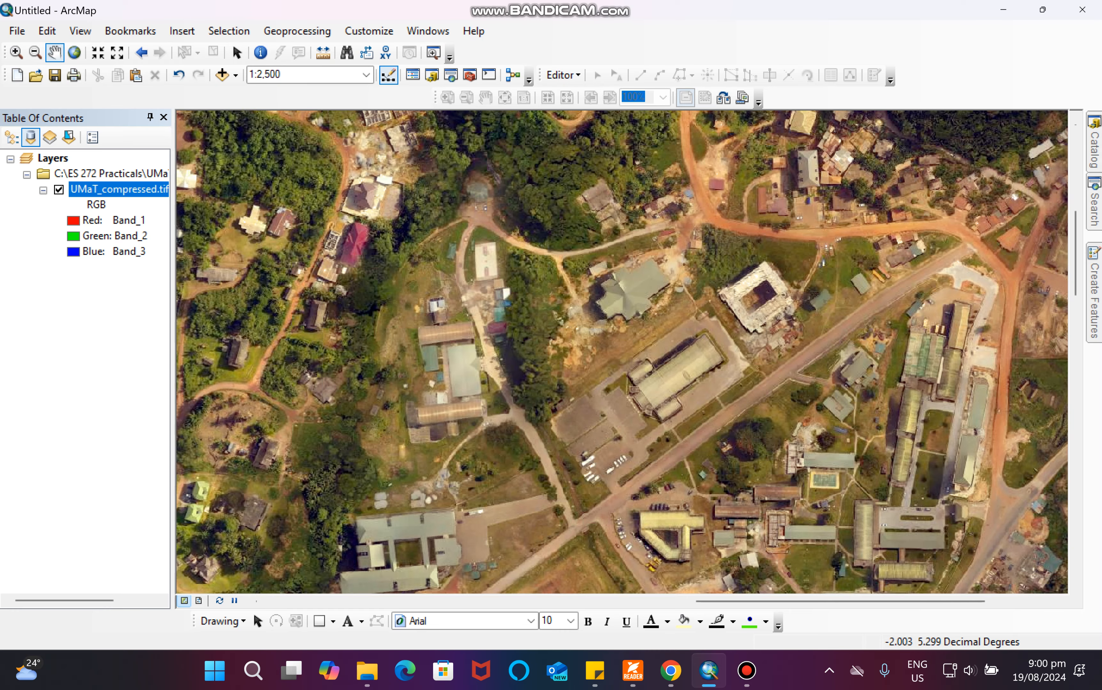
Open the Catalog and expand the C:\ES 272 Practicals folder connection.
drag(639, 393, 564, 374)
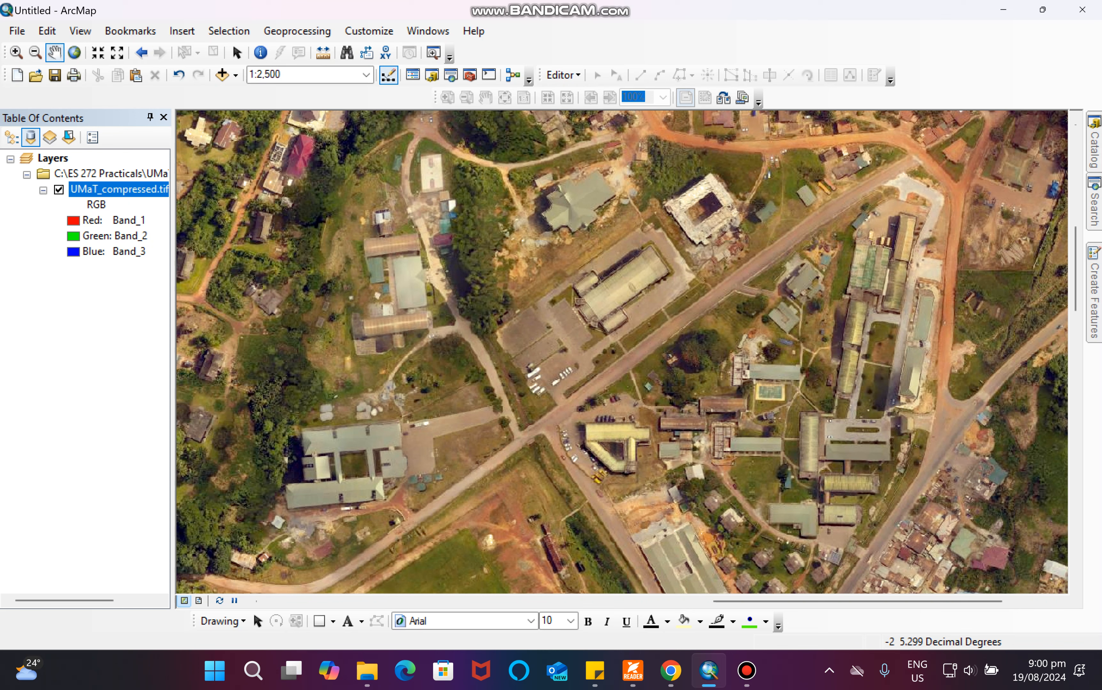
click(1094, 143)
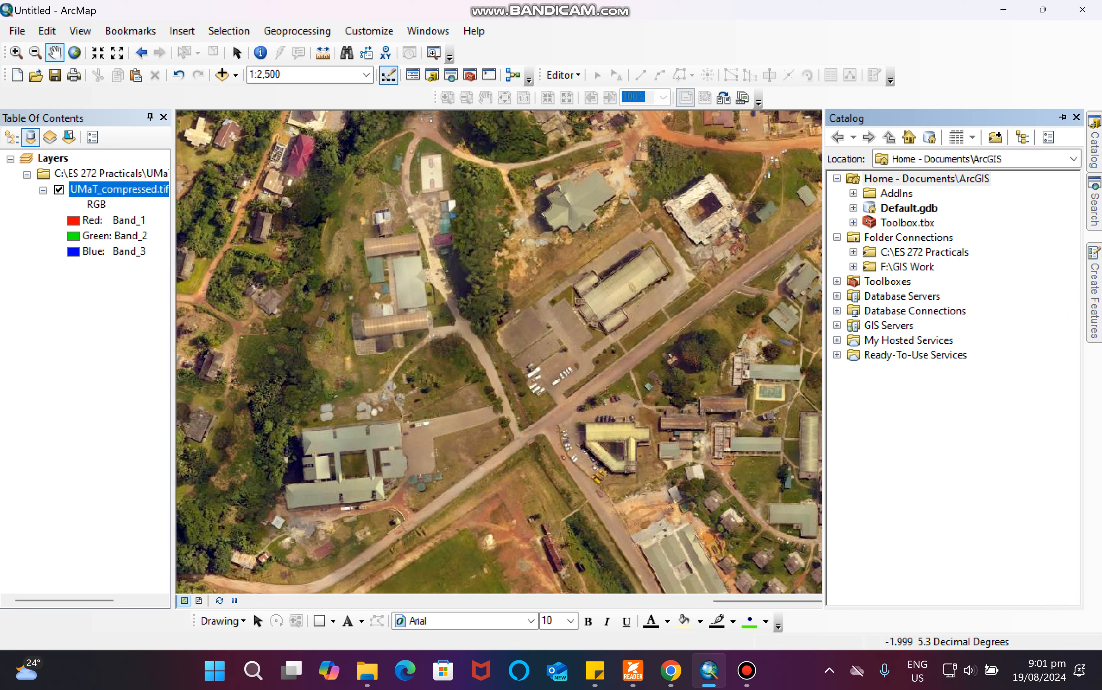
click(853, 252)
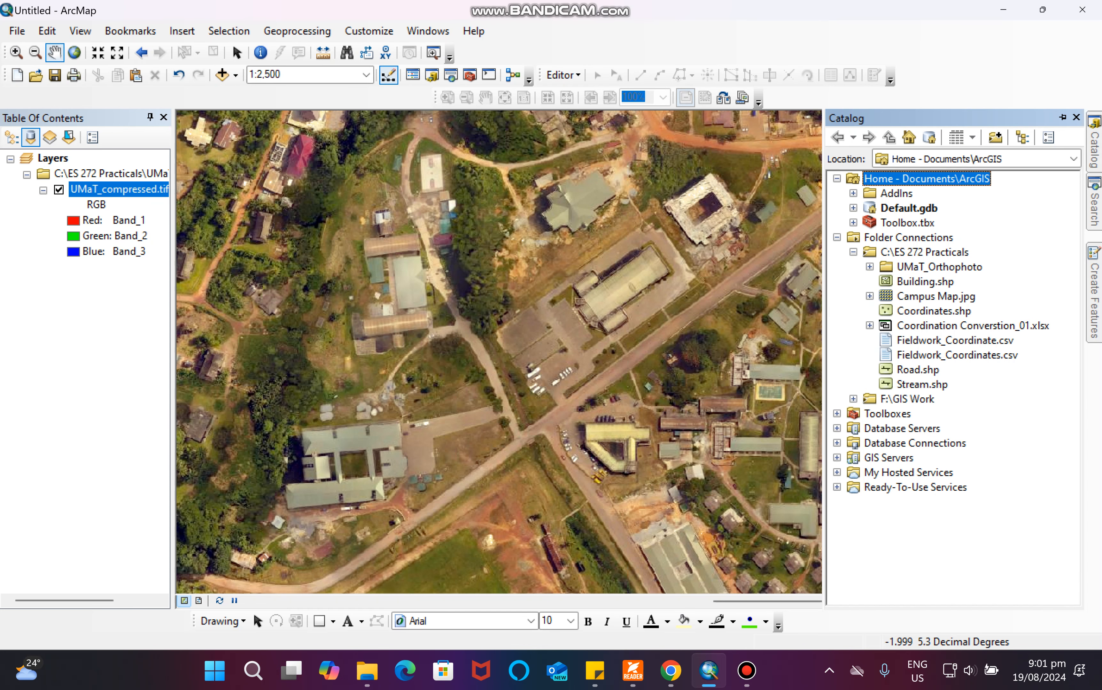
click(923, 252)
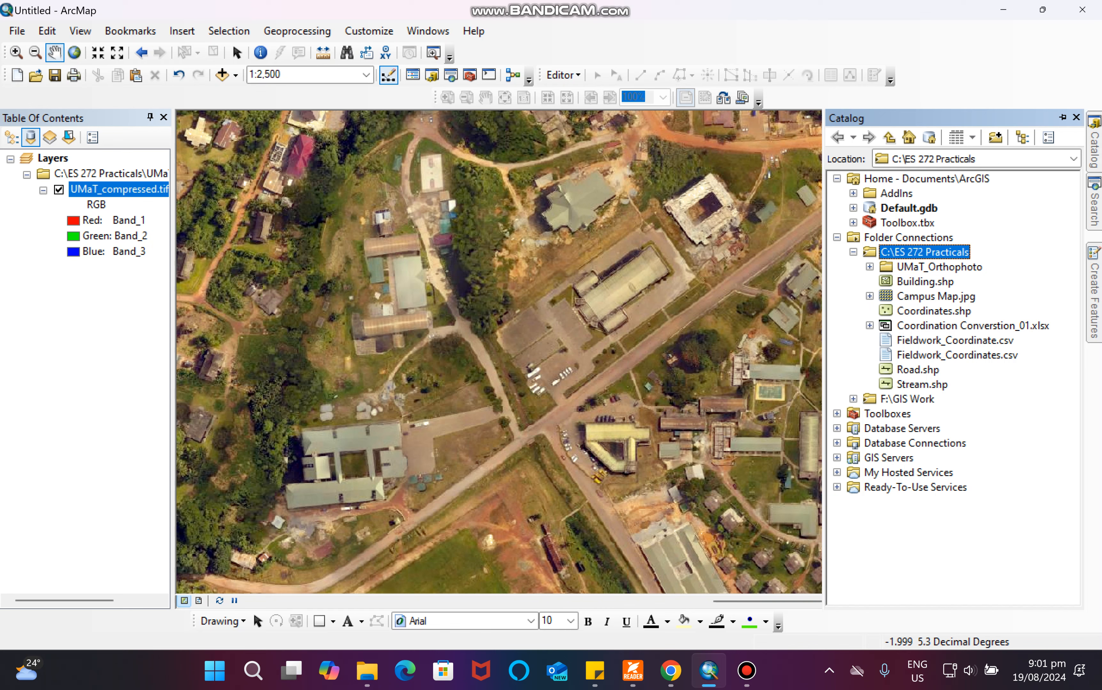
Create a new polygon shapefile named BLD in the ES 272 Practicals folder using GCS_WGS_1984.
right_click(896, 252)
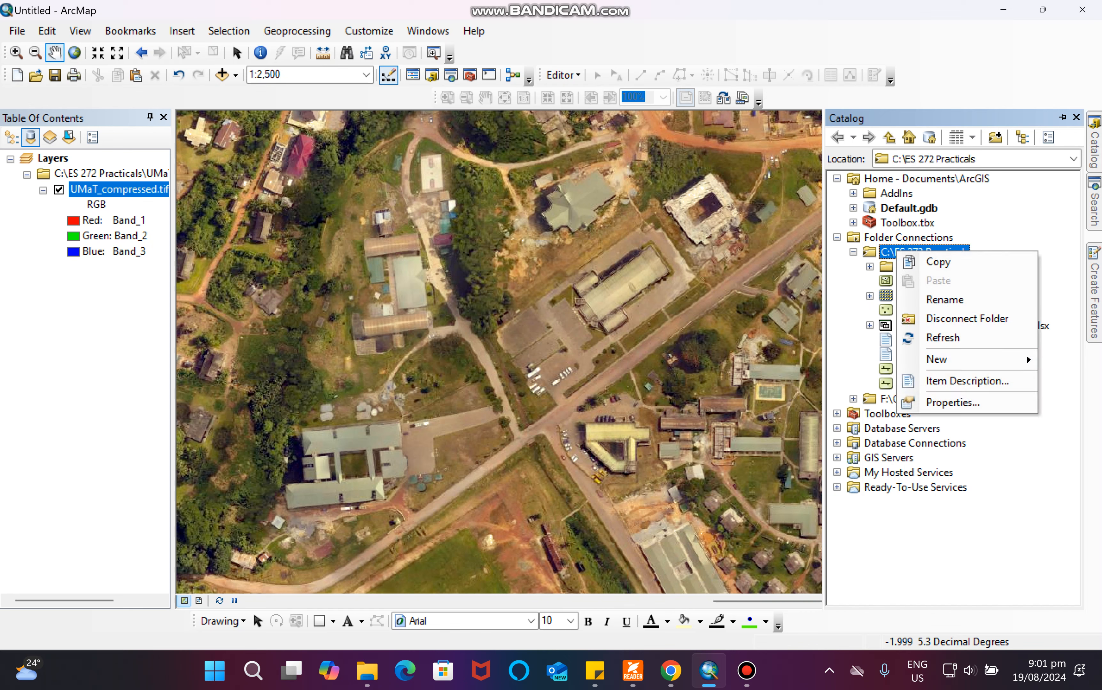
mouse_move(935, 359)
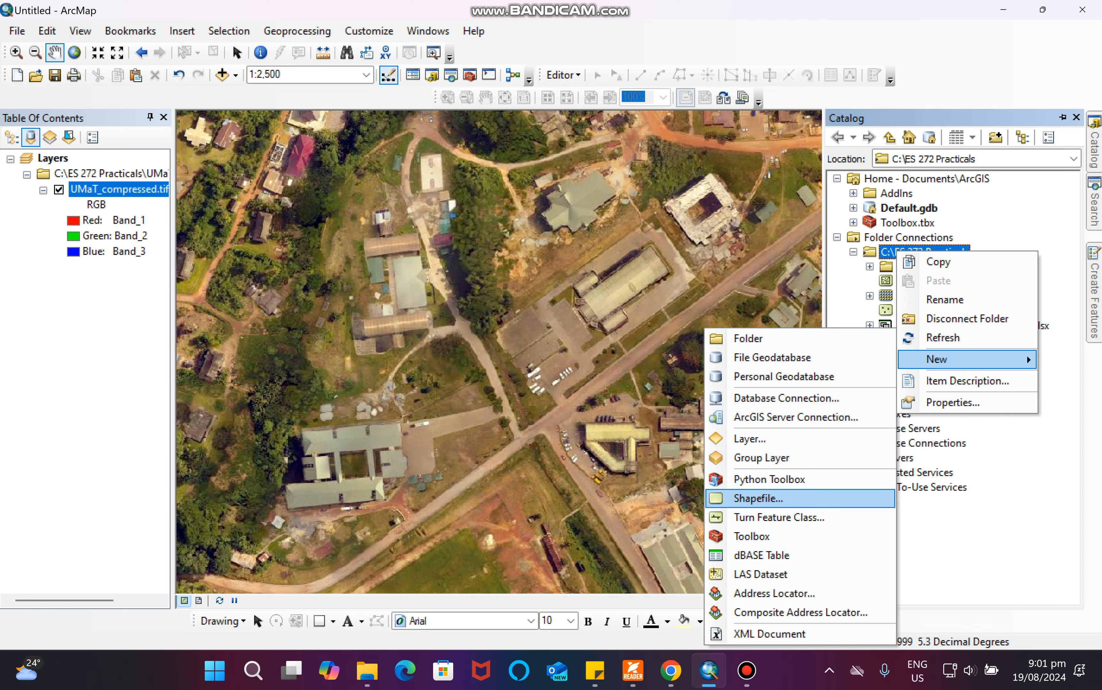
click(757, 498)
text(B)
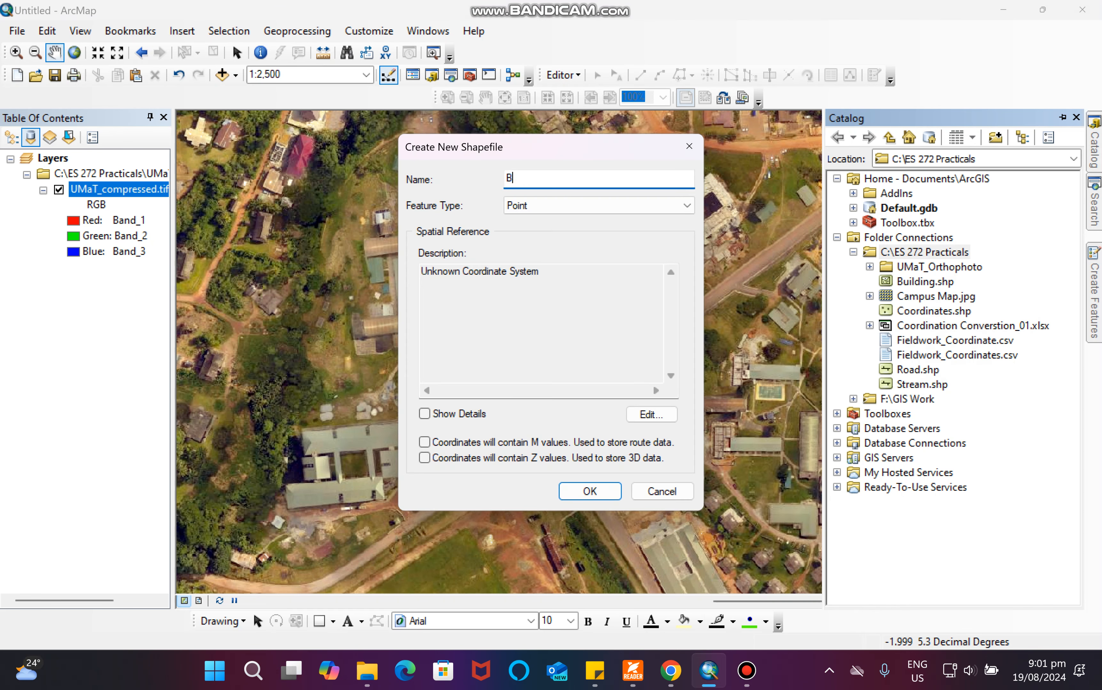
key(Caps_Lock)
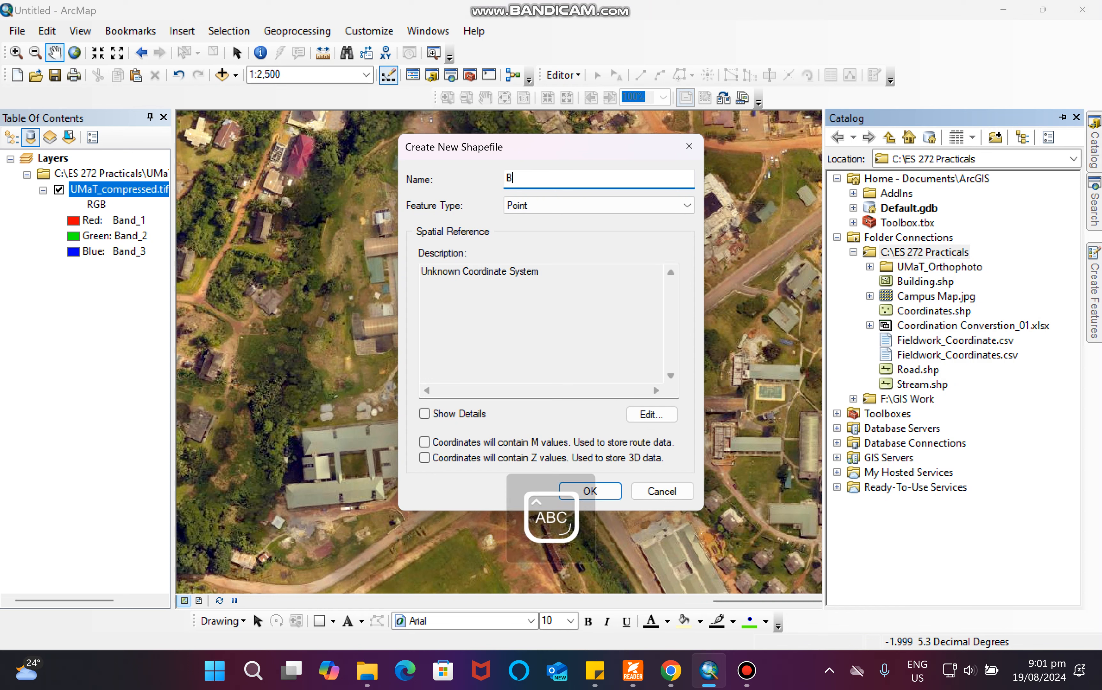
key(Tab)
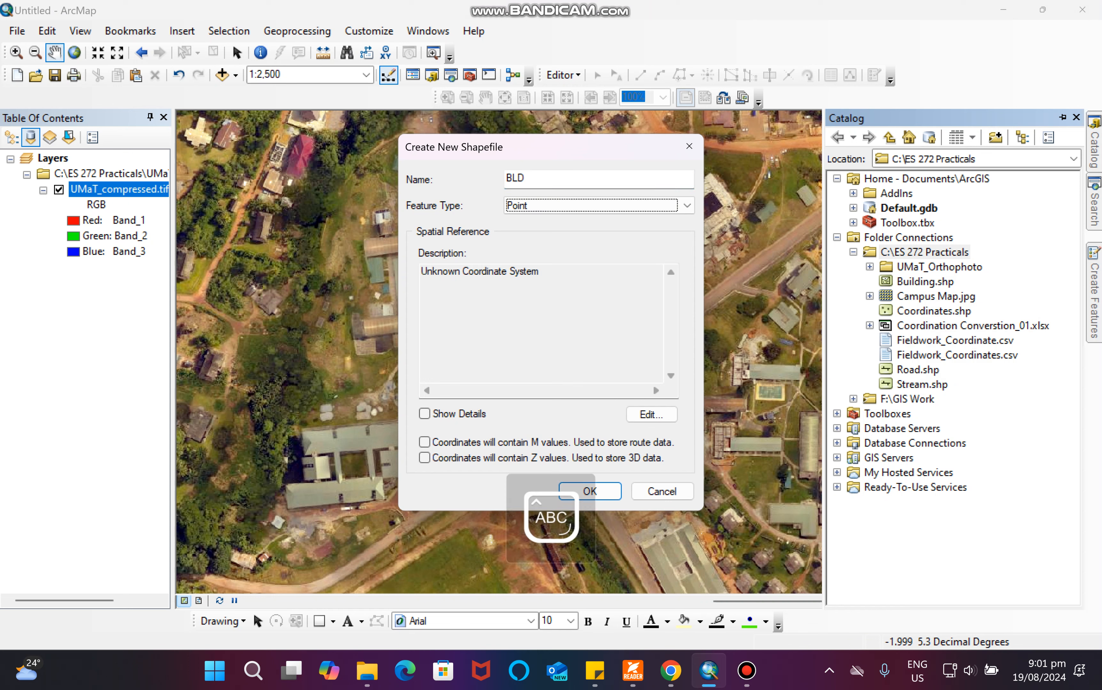
key(Caps_Lock)
click(686, 205)
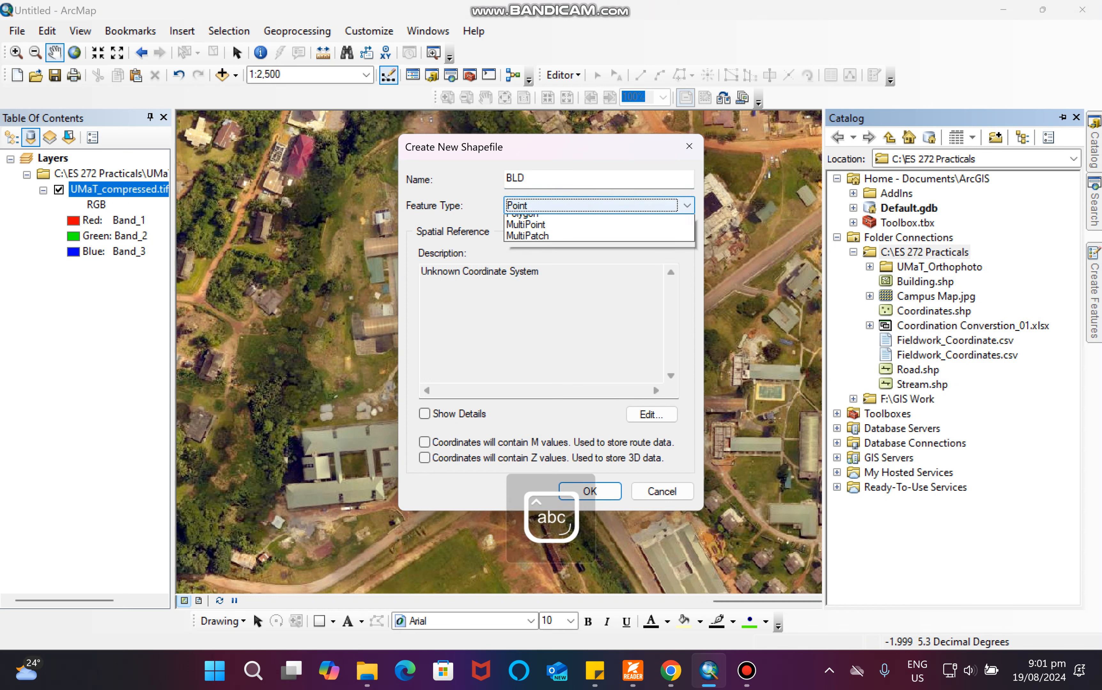
click(594, 244)
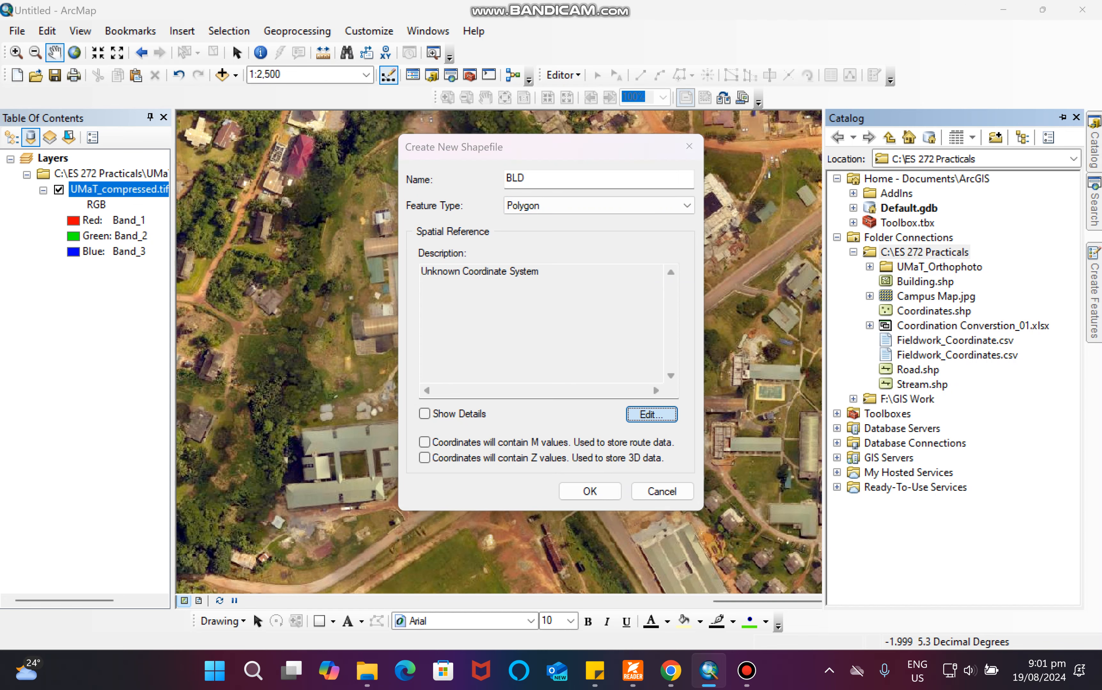
click(651, 414)
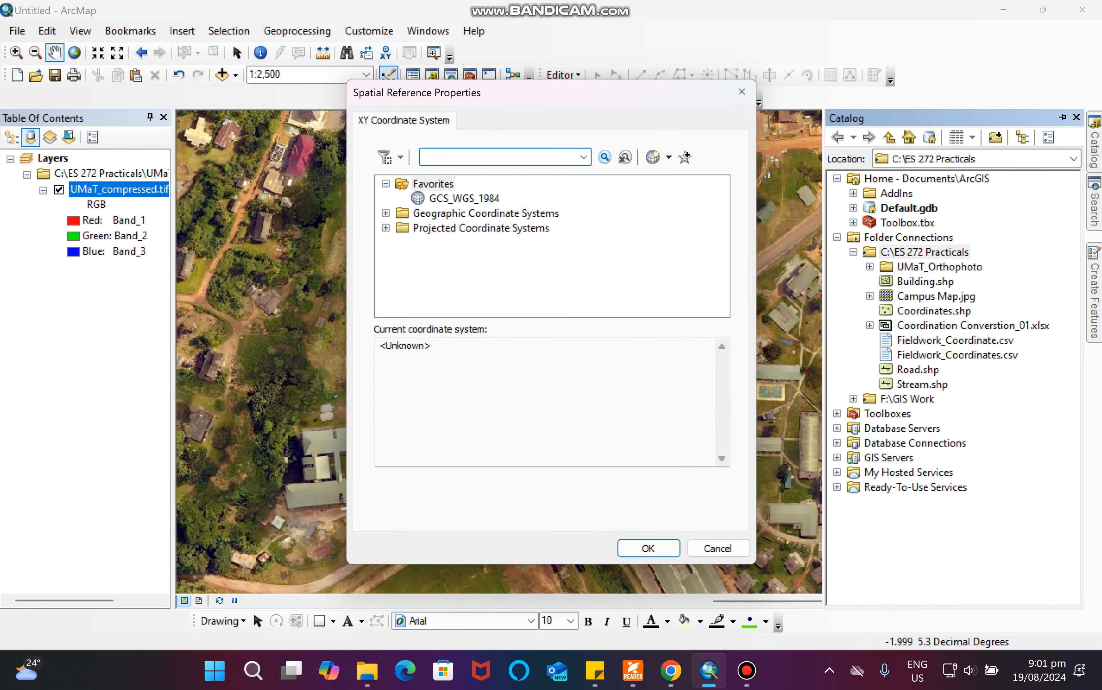
click(464, 199)
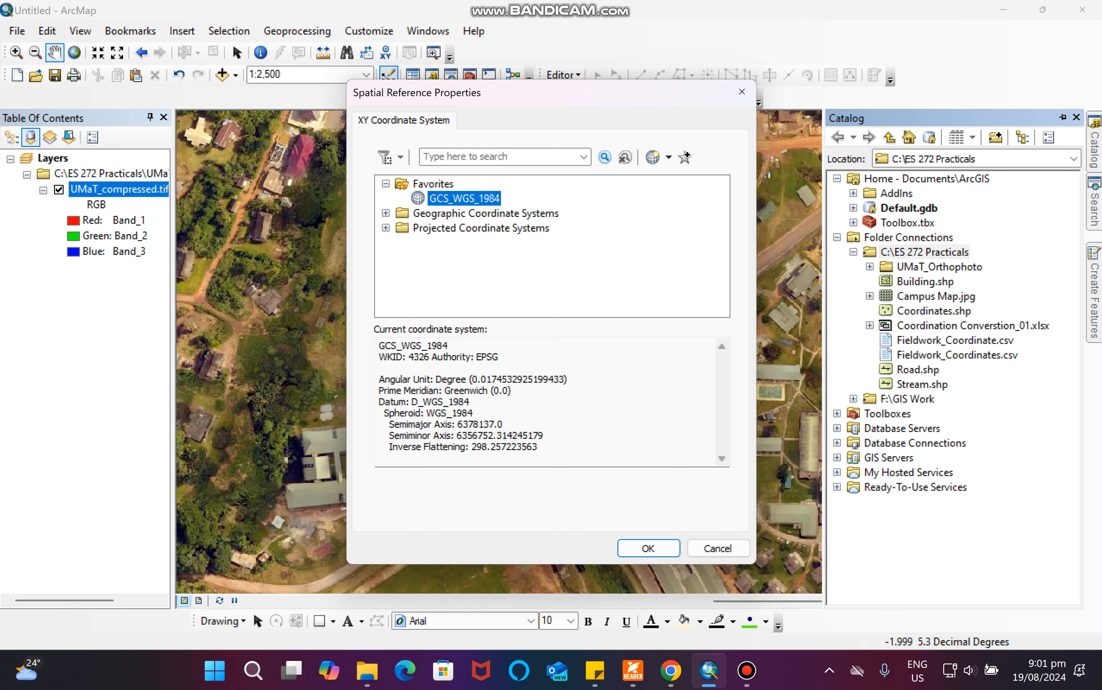
click(648, 548)
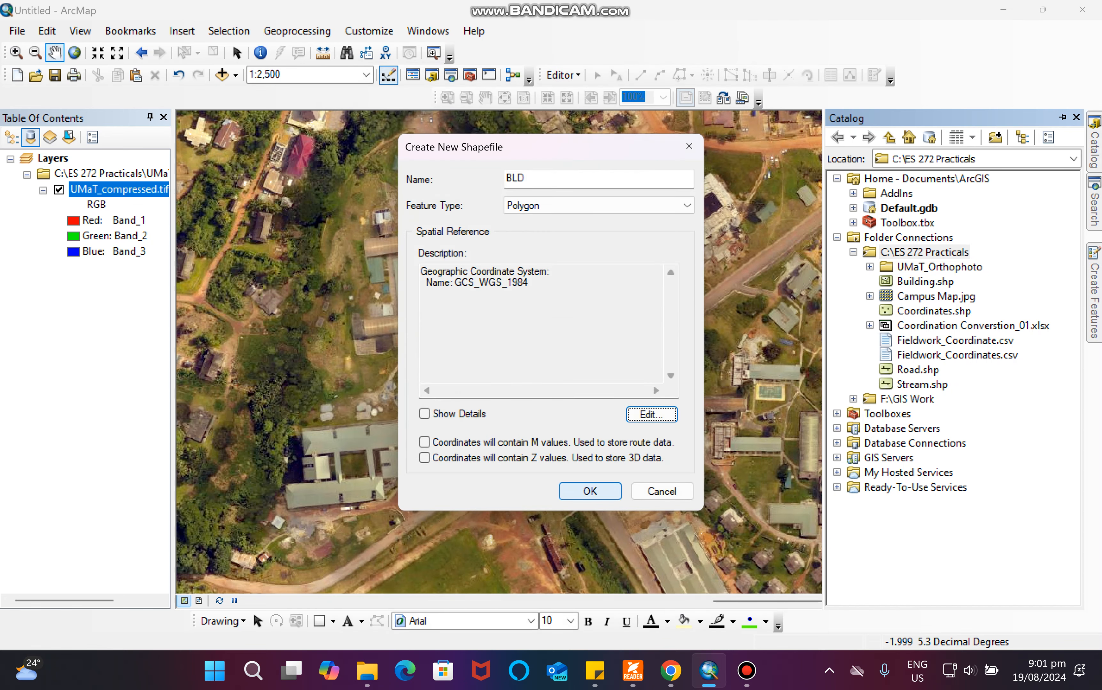
click(589, 491)
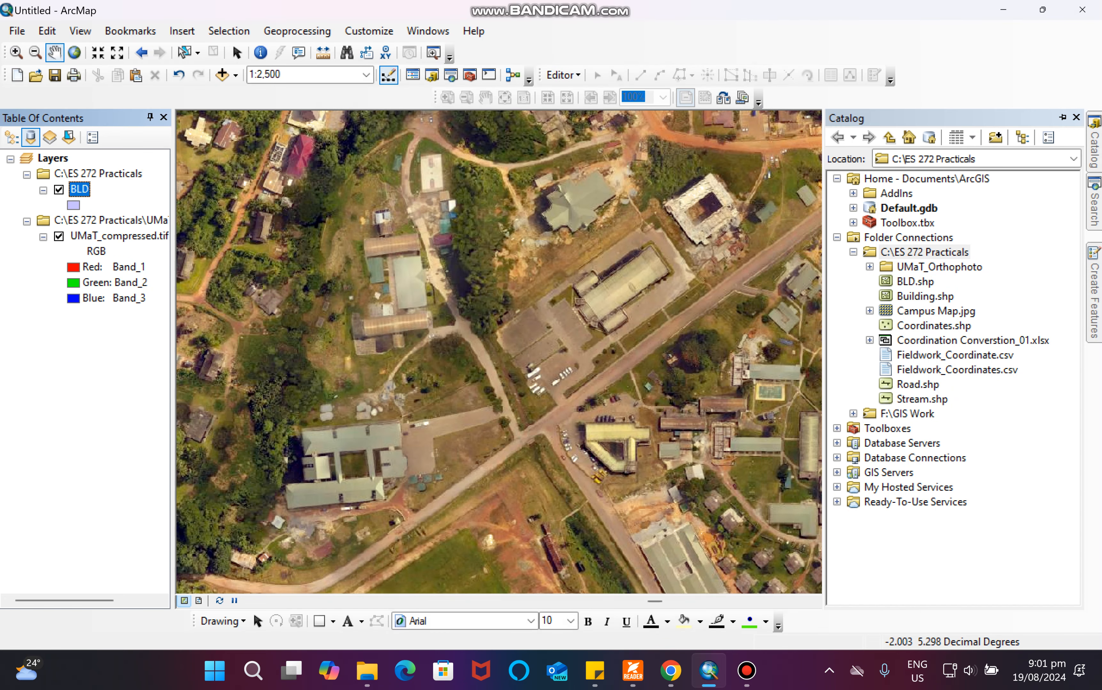
Create a new polyline shapefile named RD in the same folder using GCS_WGS_1984.
right_click(921, 251)
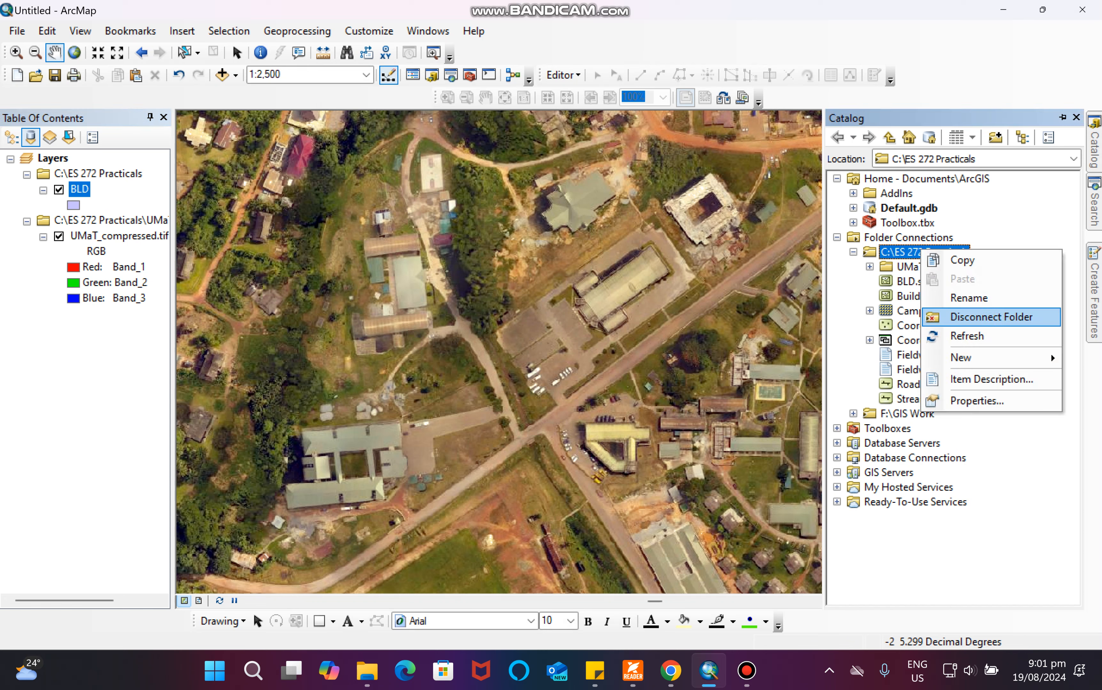
mouse_move(981, 358)
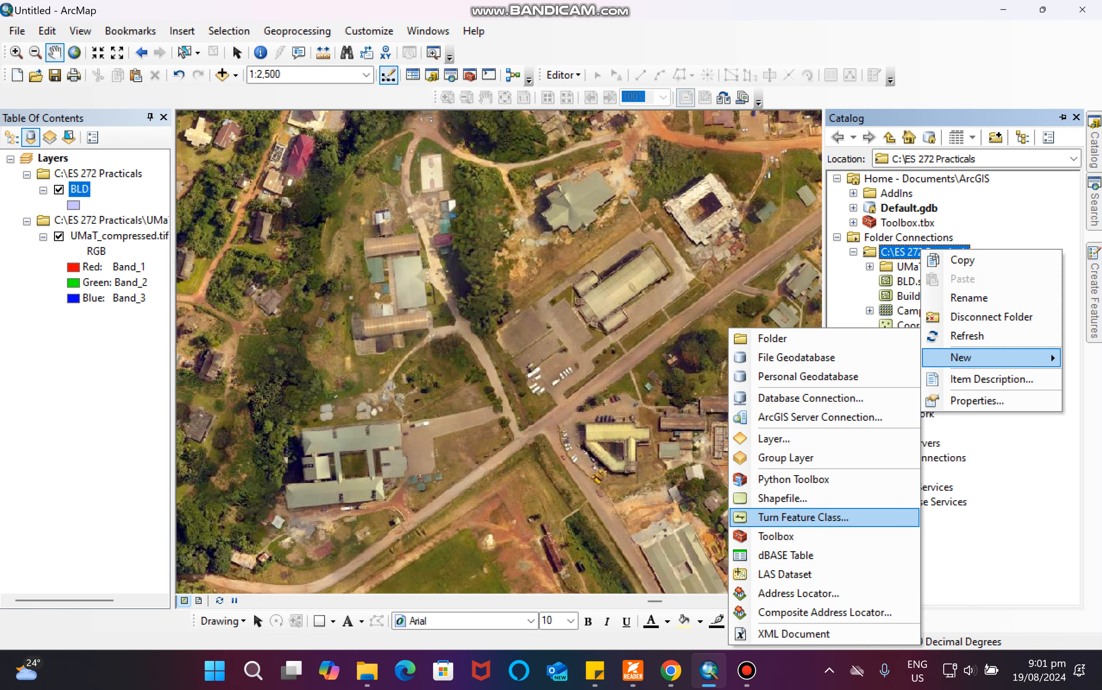
click(782, 498)
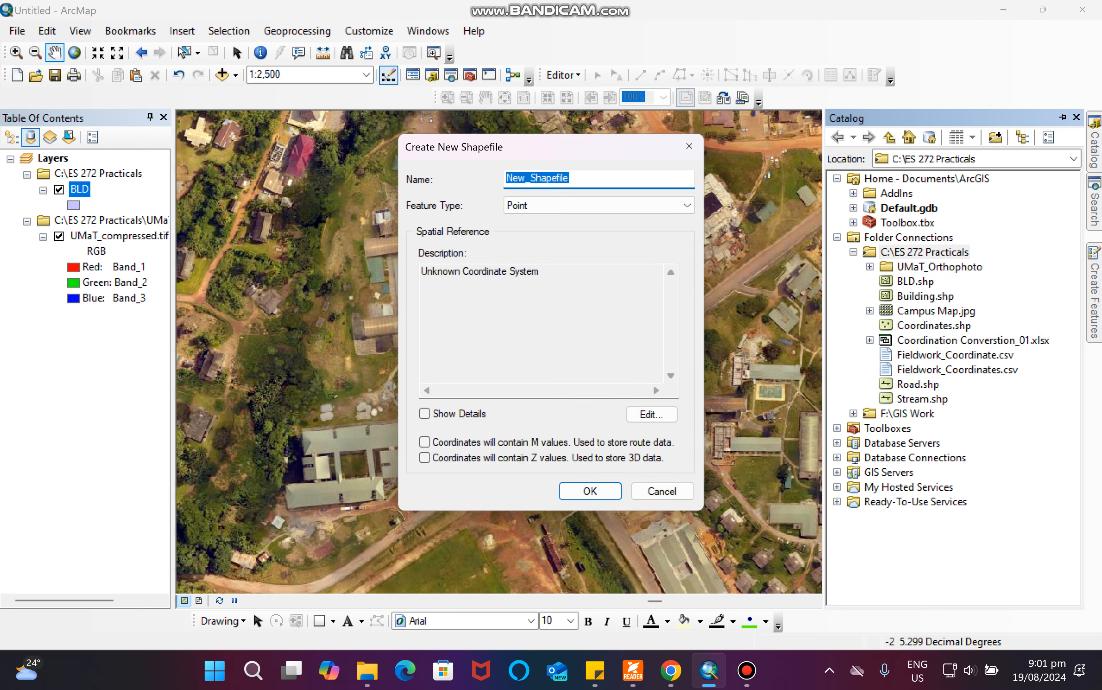
text(RD)
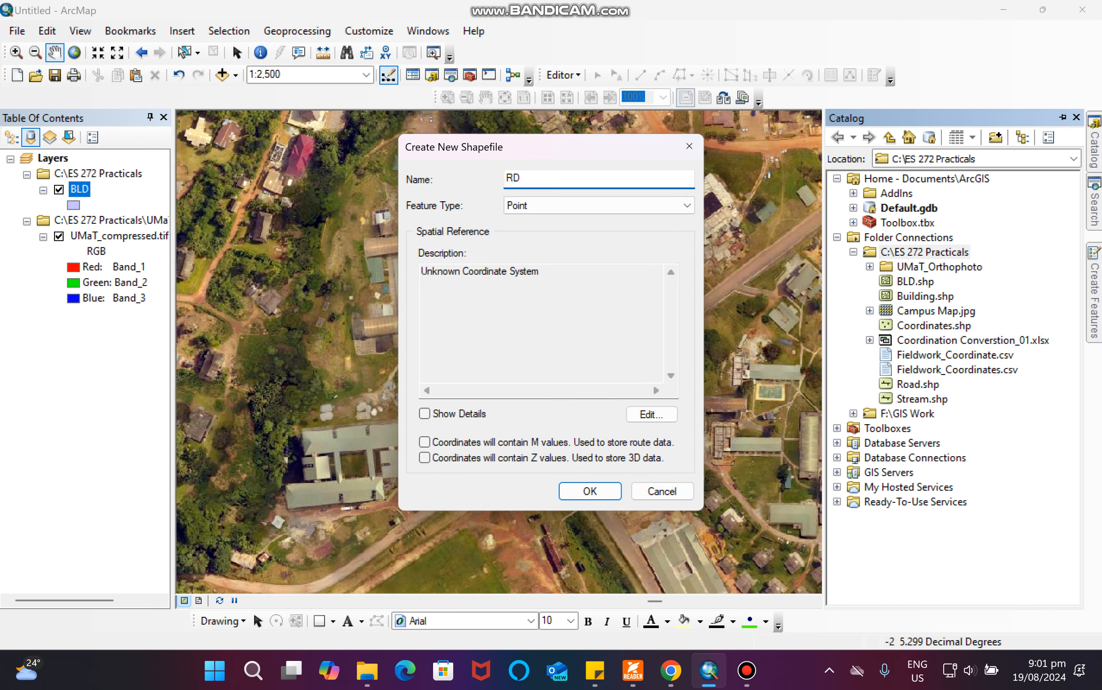
click(599, 206)
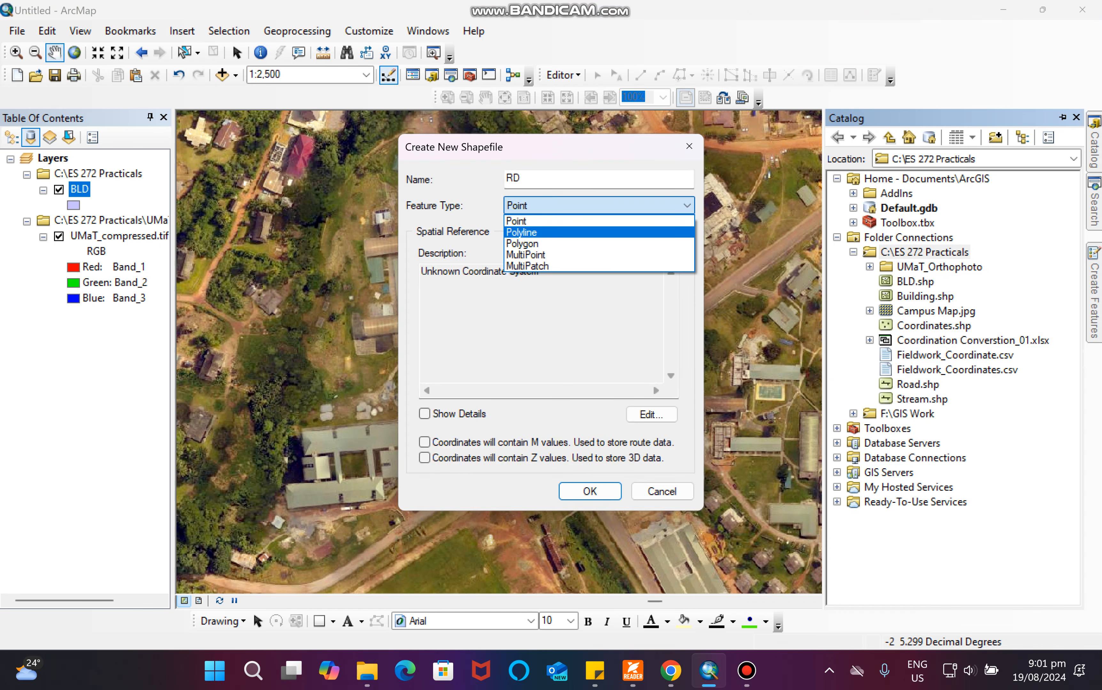
click(599, 233)
click(652, 414)
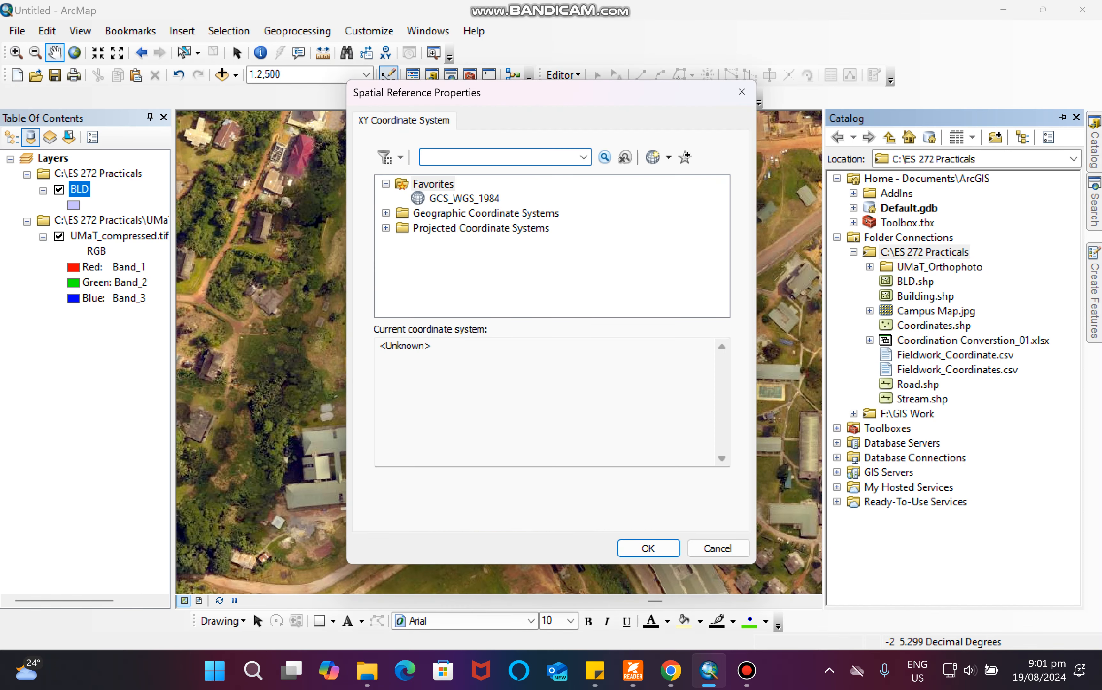
click(463, 198)
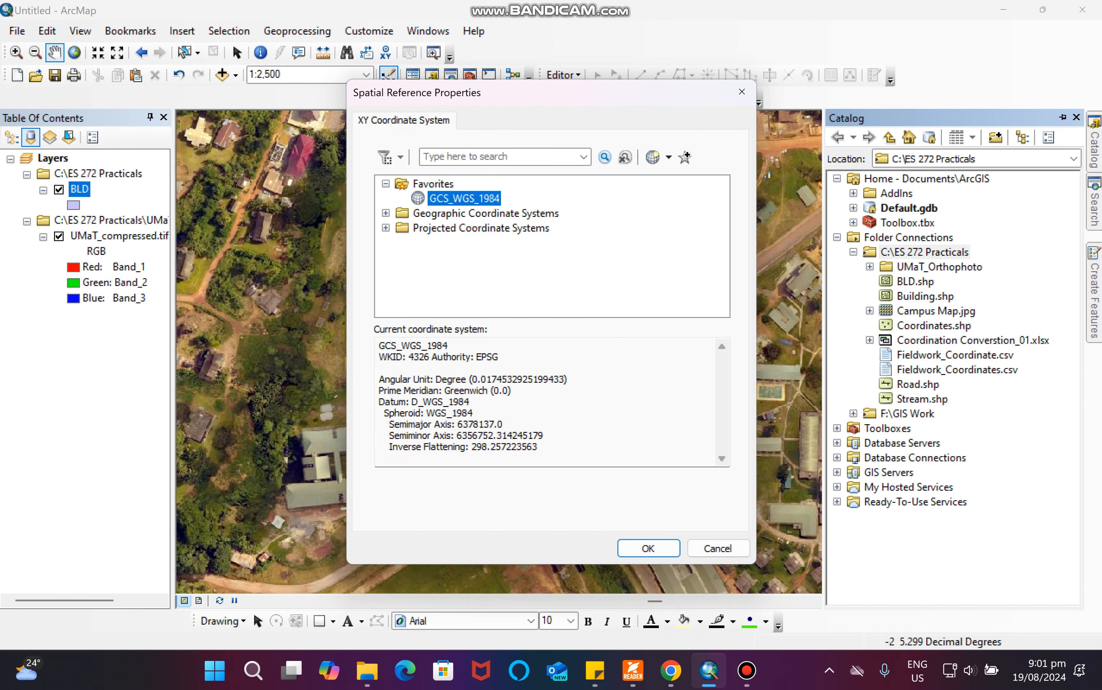
click(648, 548)
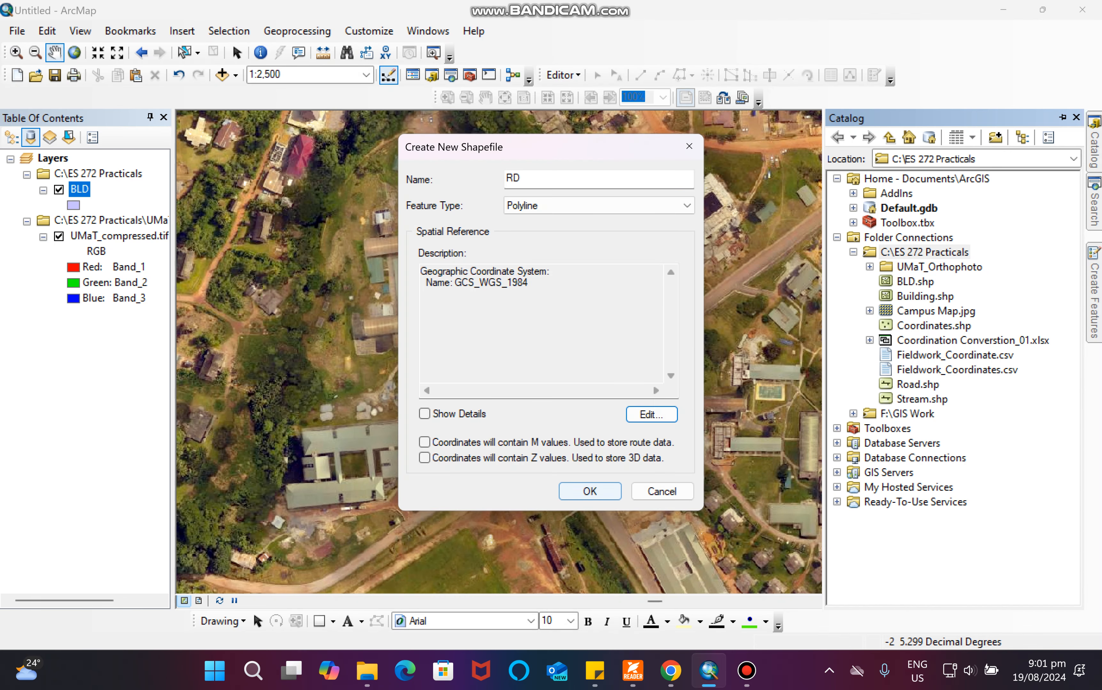
click(590, 491)
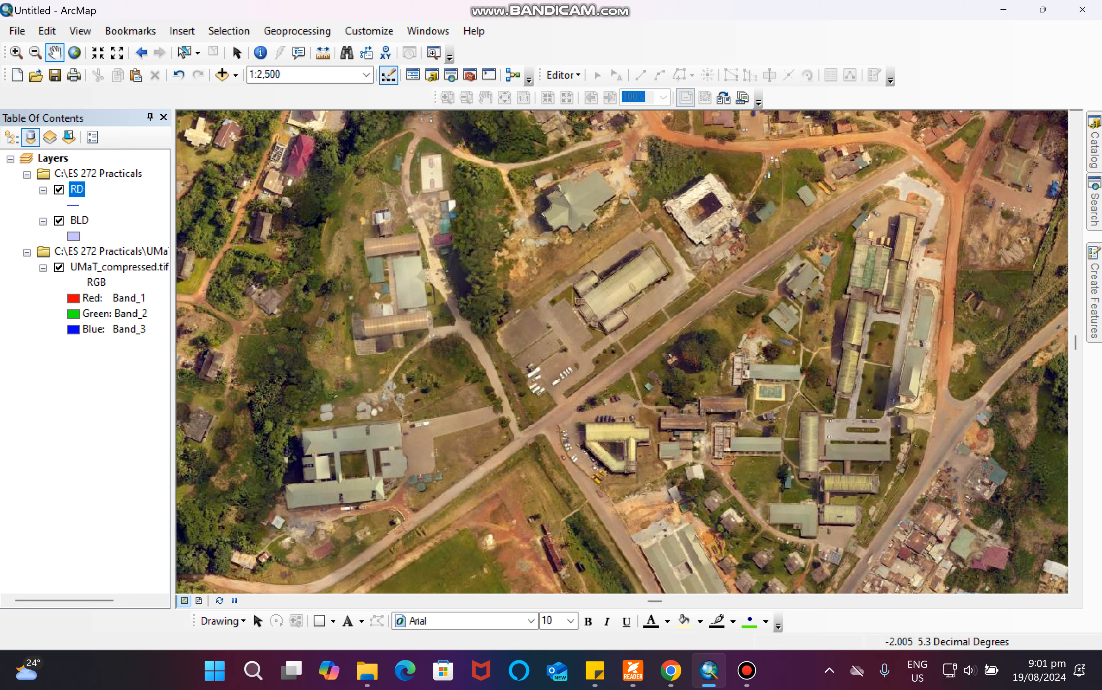
List layers by drawing order and briefly open the BLD layer's attribute table.
click(12, 137)
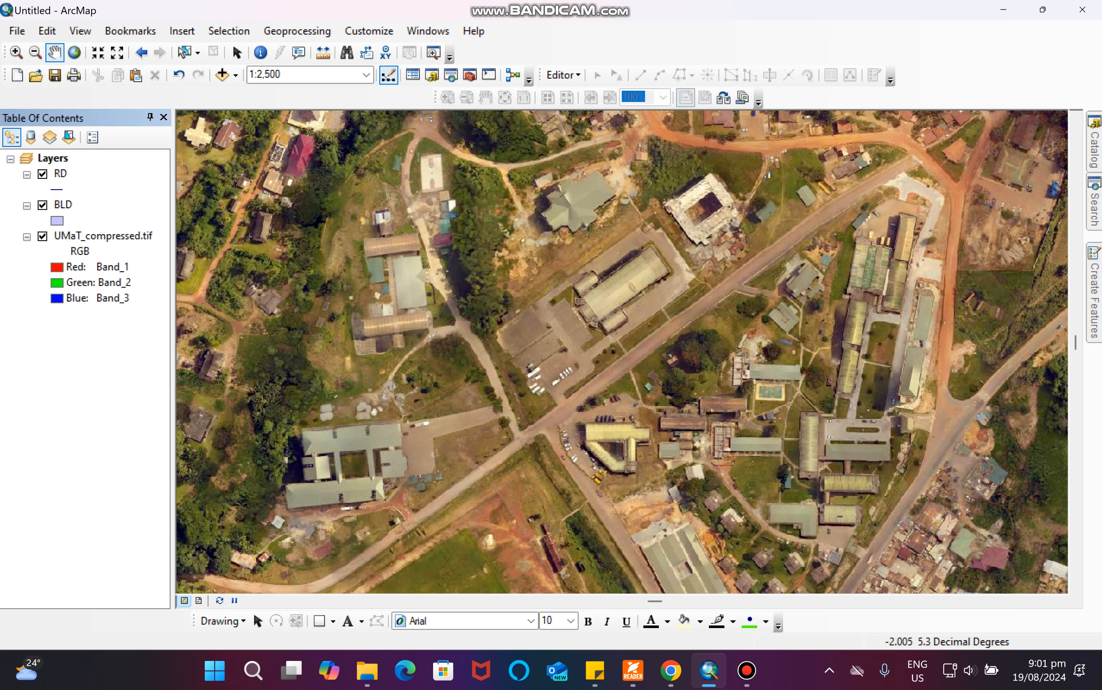
right_click(64, 204)
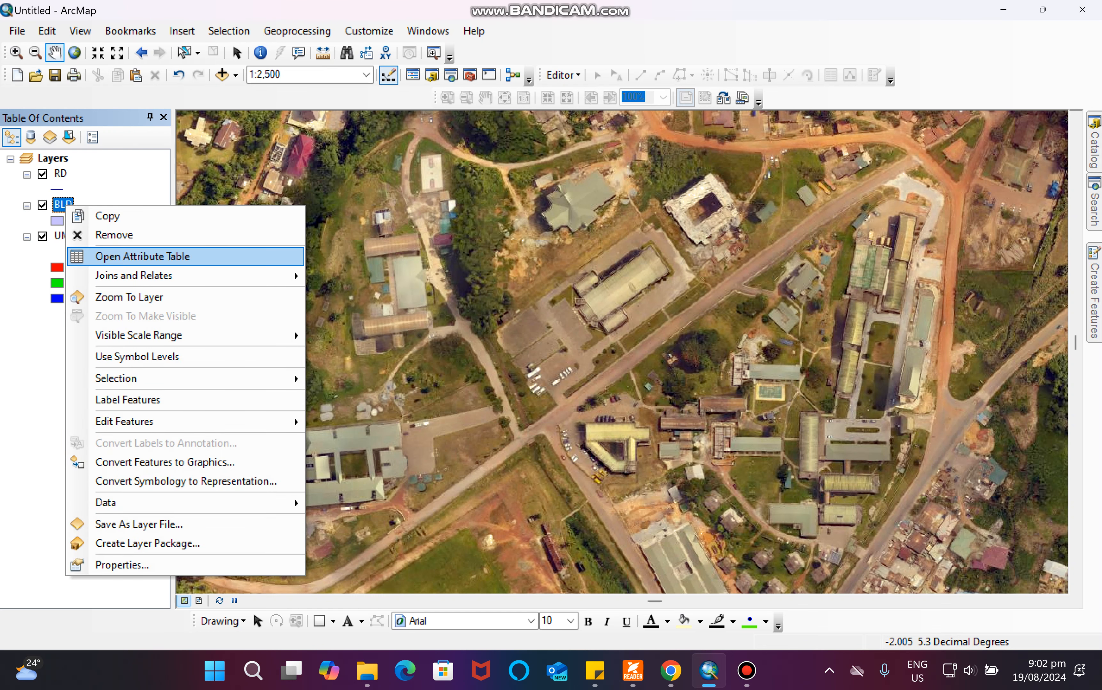
click(142, 256)
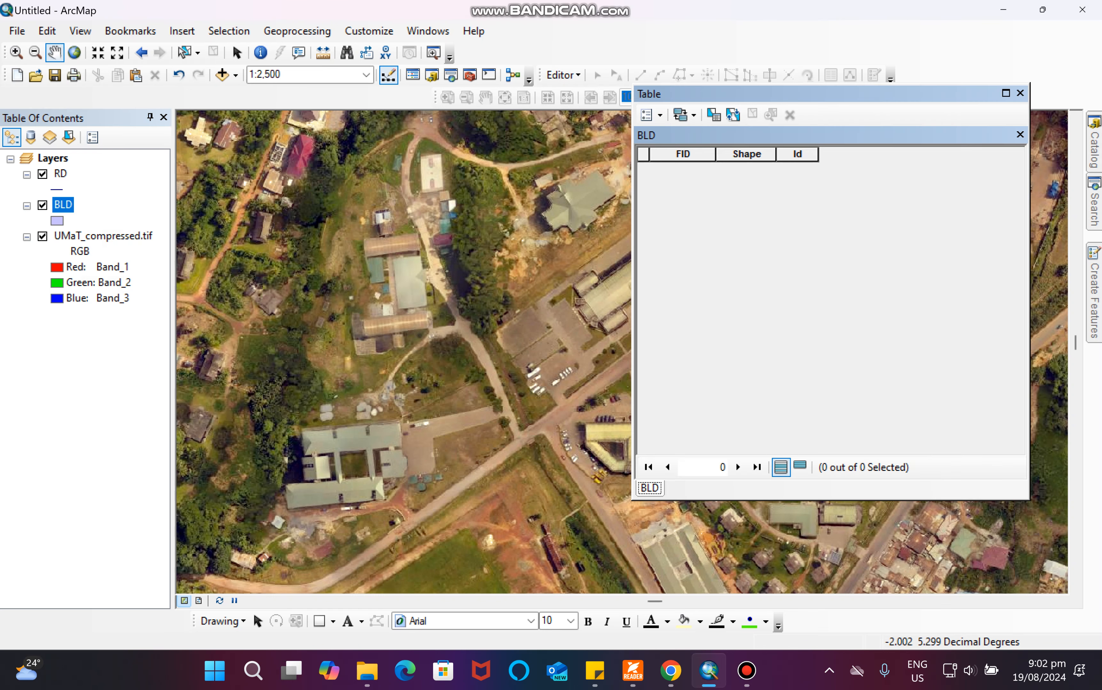
drag(731, 93, 267, 121)
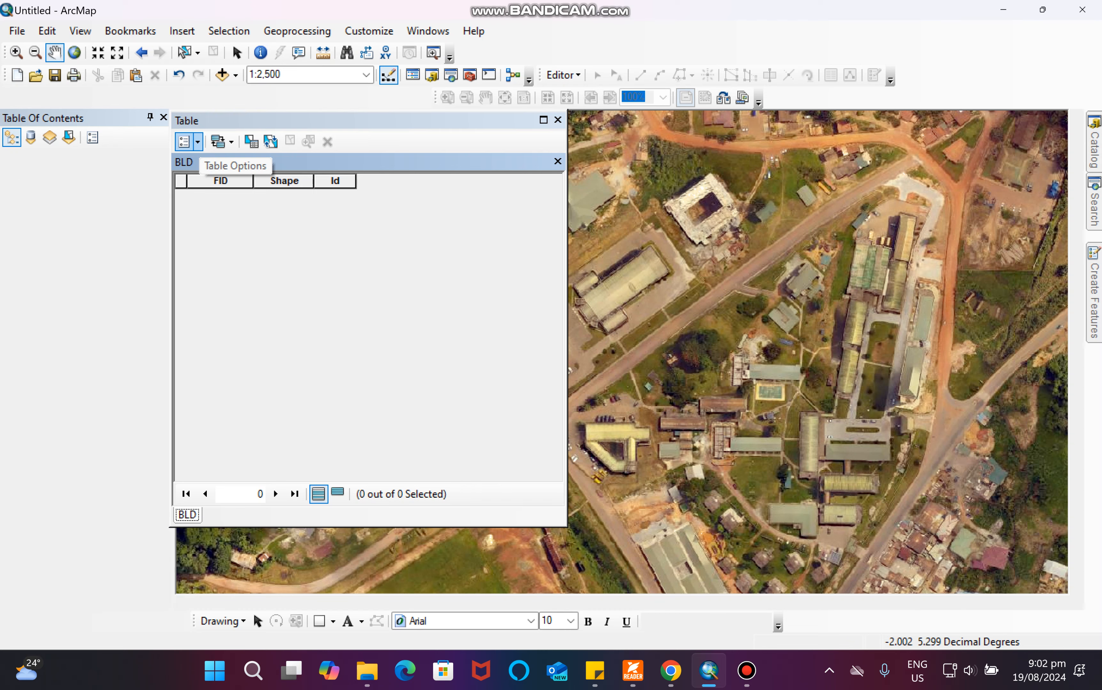
click(185, 142)
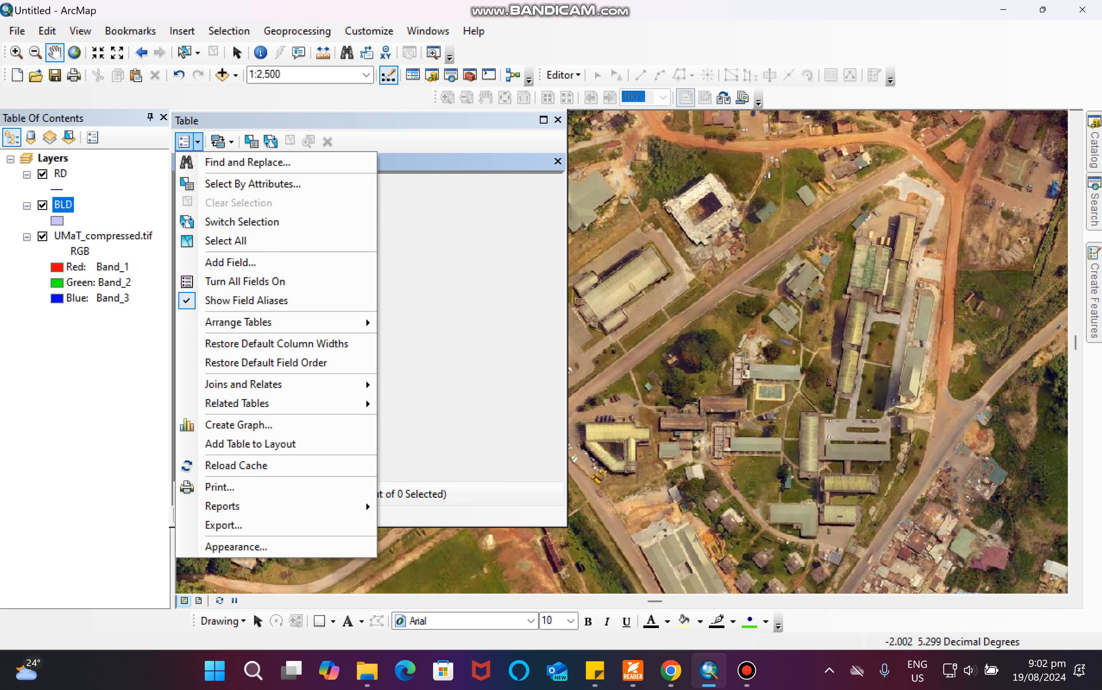
click(558, 121)
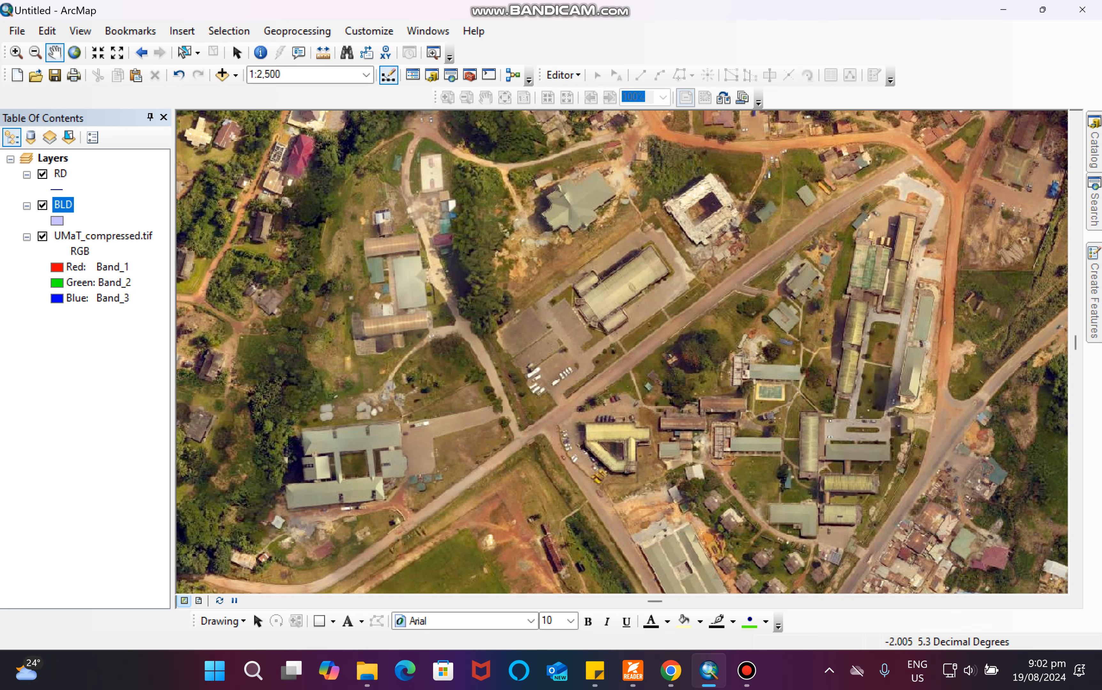
Reopen the BLD attribute table and start adding a new field.
right_click(62, 205)
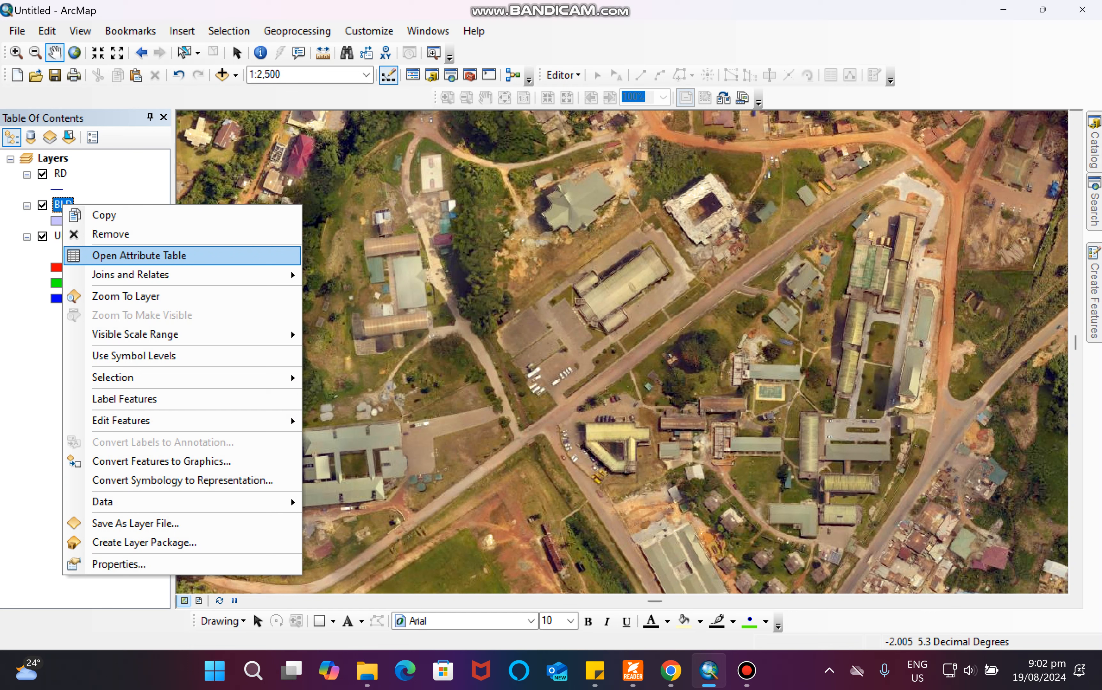
click(137, 255)
click(187, 142)
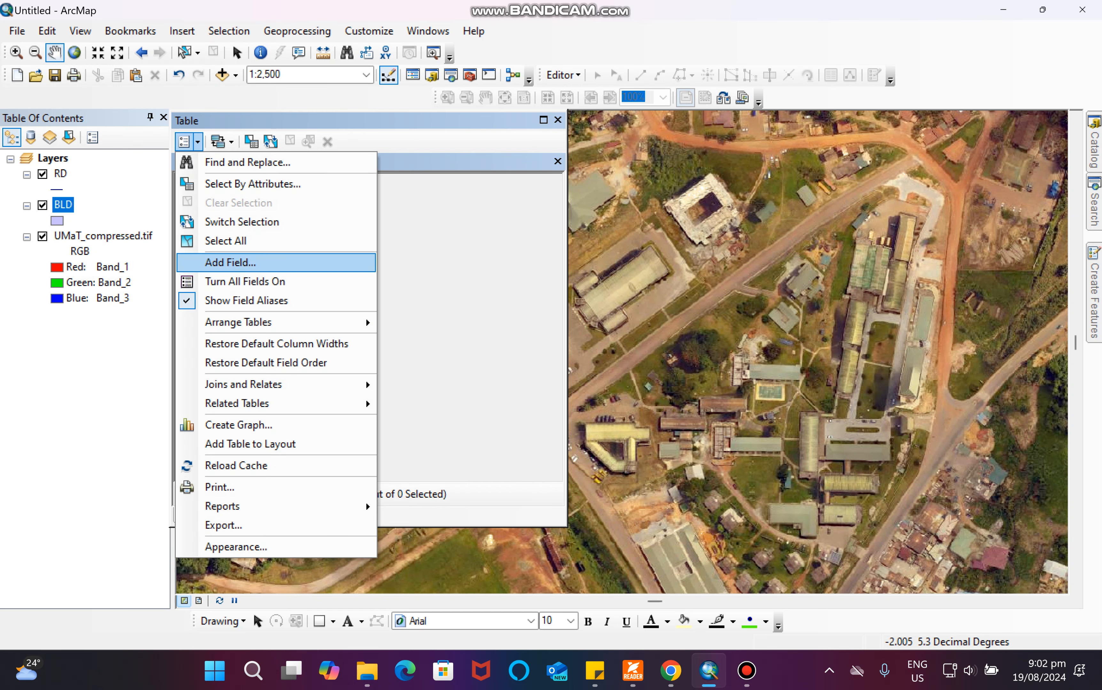
click(231, 262)
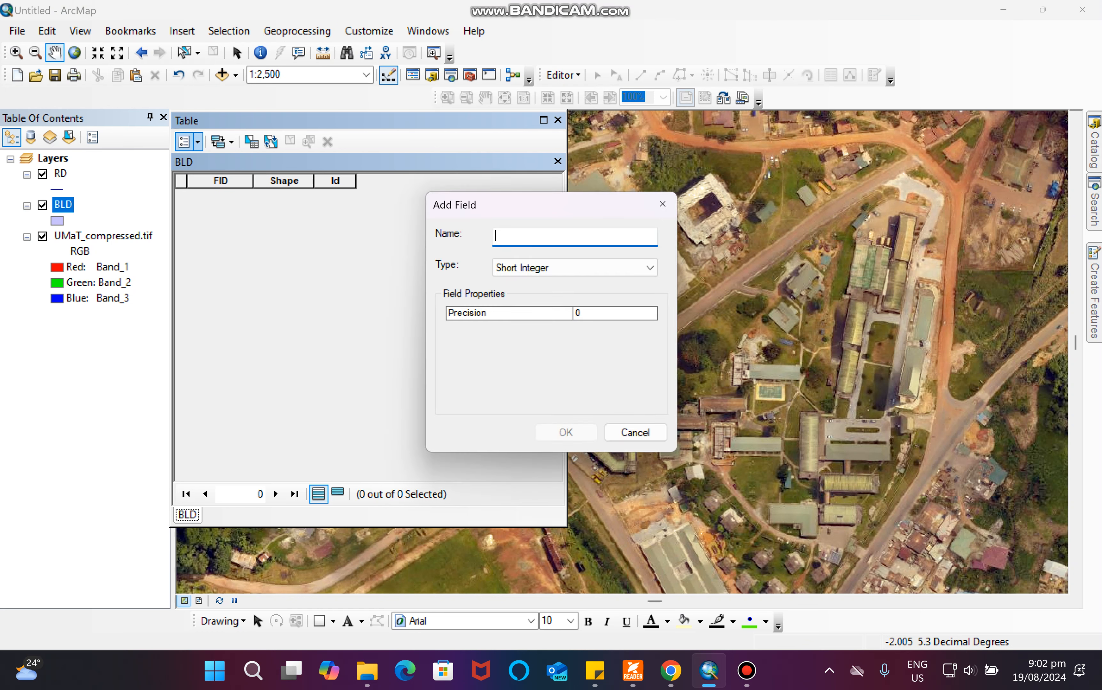
Add a Text field named Name with length 20 to the BLD attribute table.
text(Name)
key(Tab)
key(t)
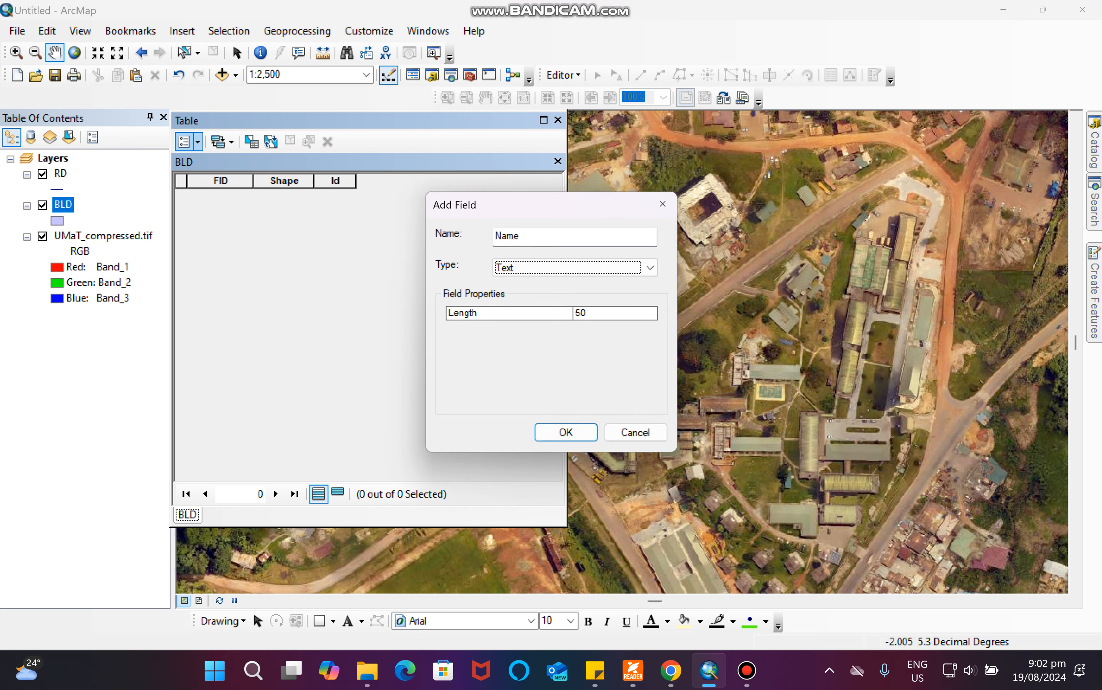
key(Tab)
key(BackSpace)
key(BackSpace)
text(20)
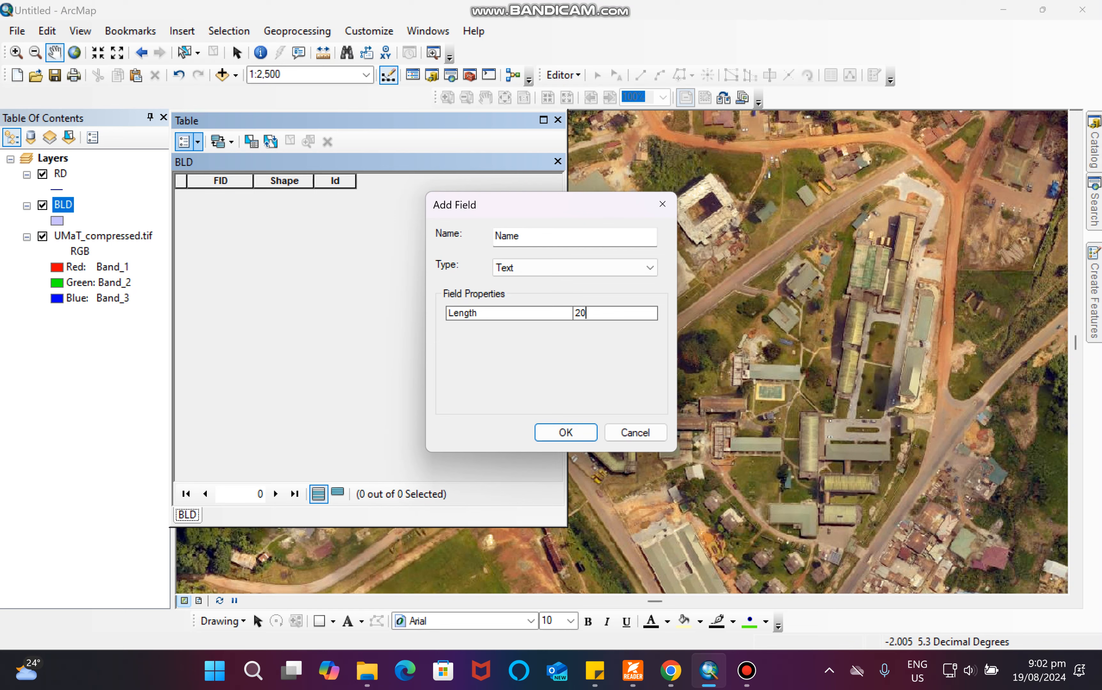
key(Return)
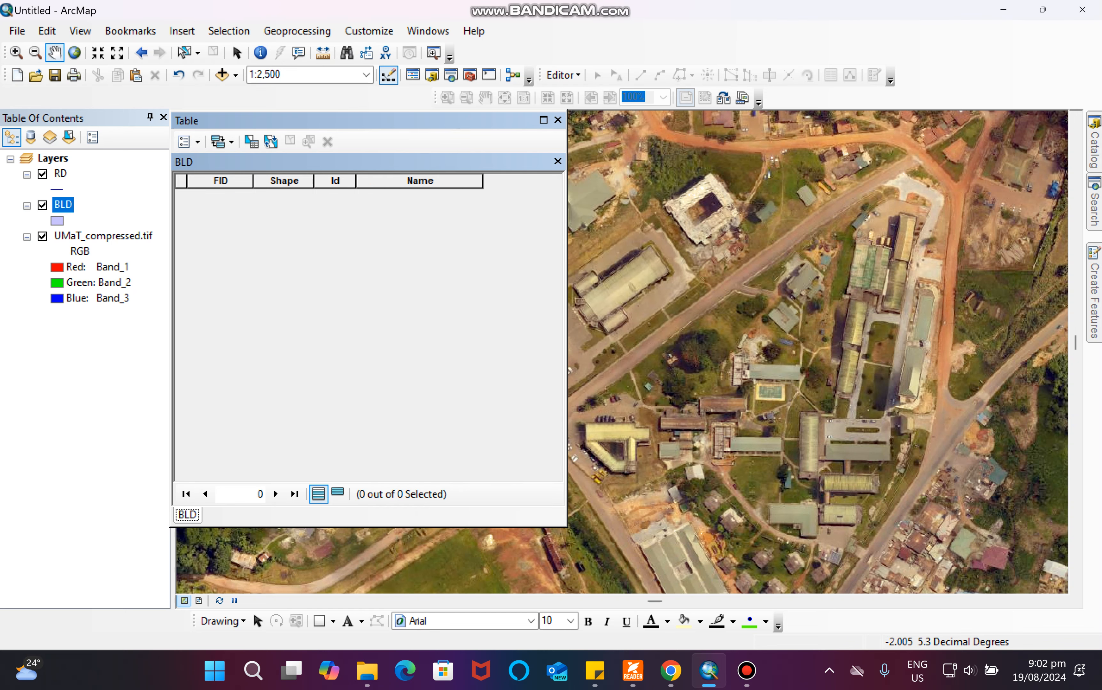
Add another Text field named Use with length 20 to the BLD table.
click(185, 141)
click(230, 262)
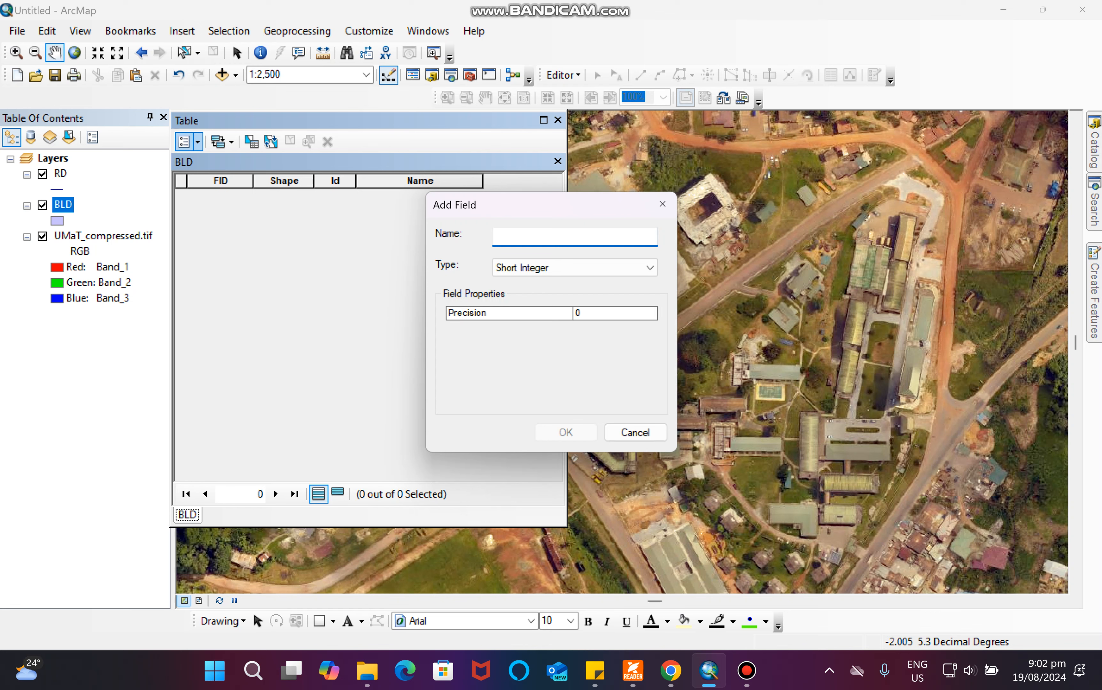
text(USe)
key(Tab)
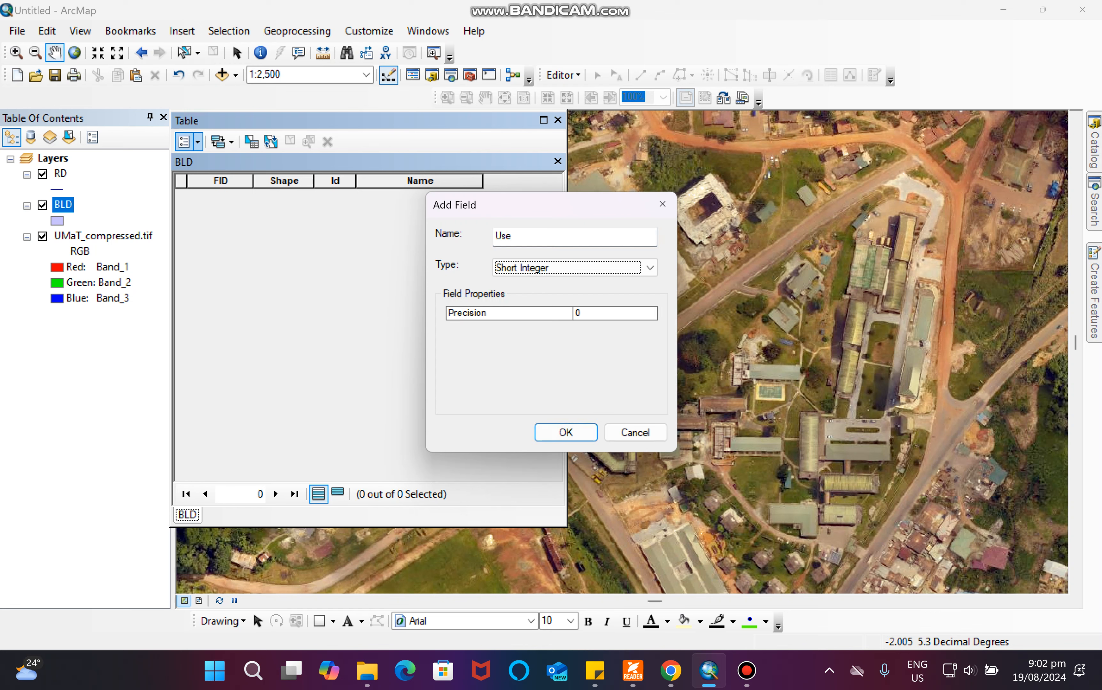
key(t)
key(Tab)
text(20)
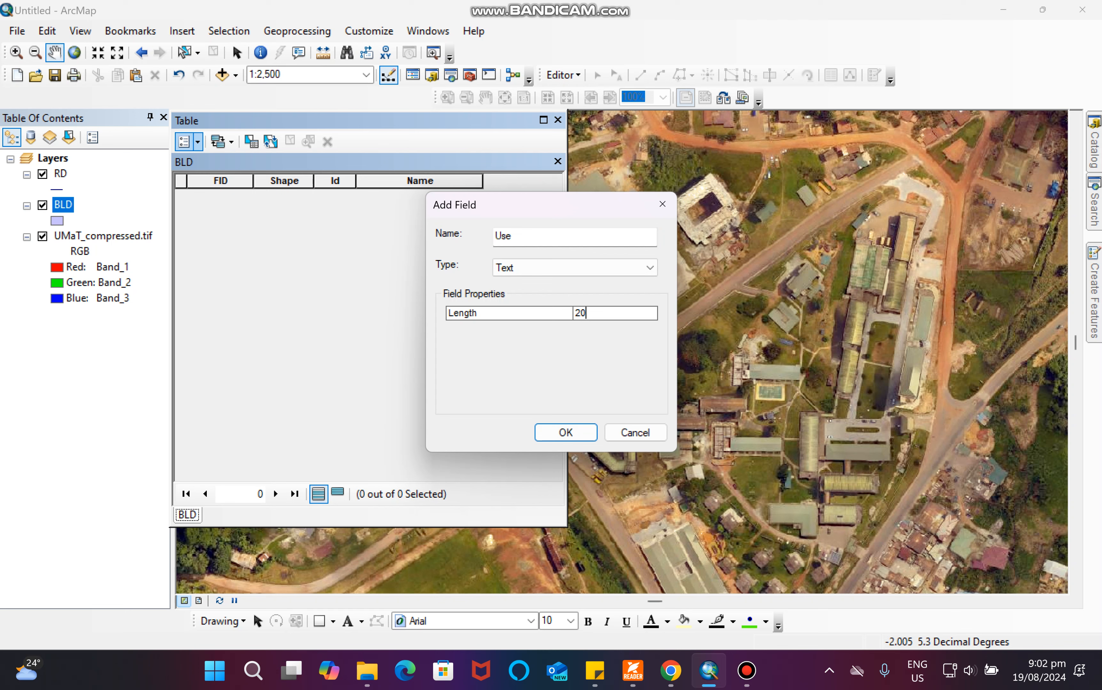
key(Return)
key(Return)
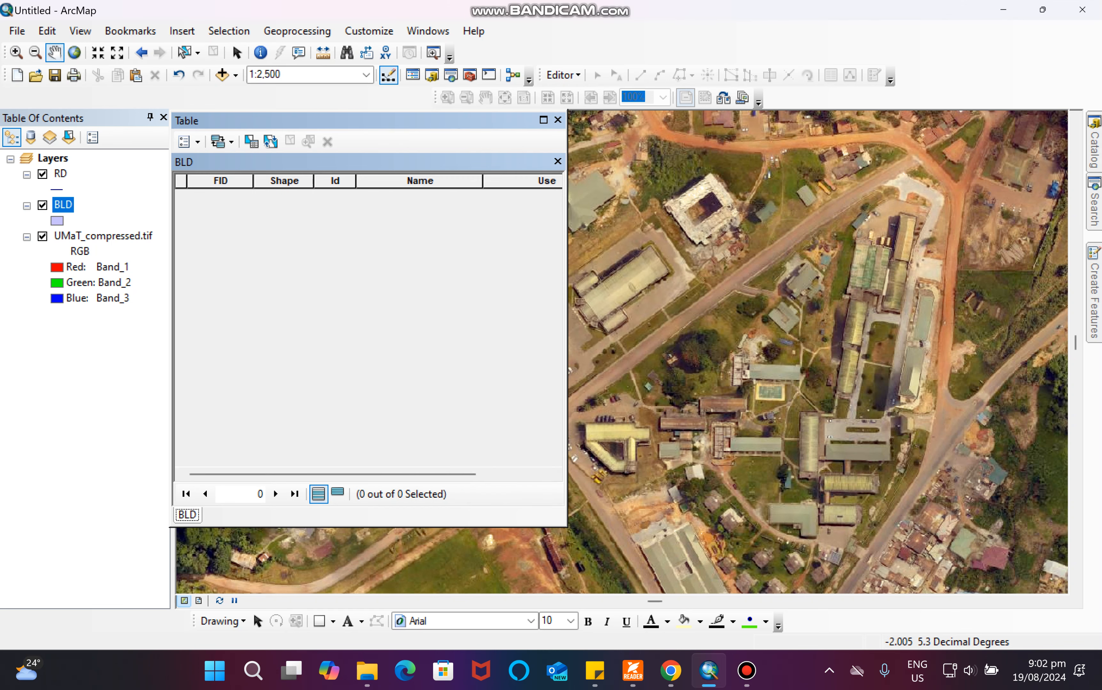
Start an editing session and pick the BLD template for creating polygon features.
drag(319, 120, 204, 215)
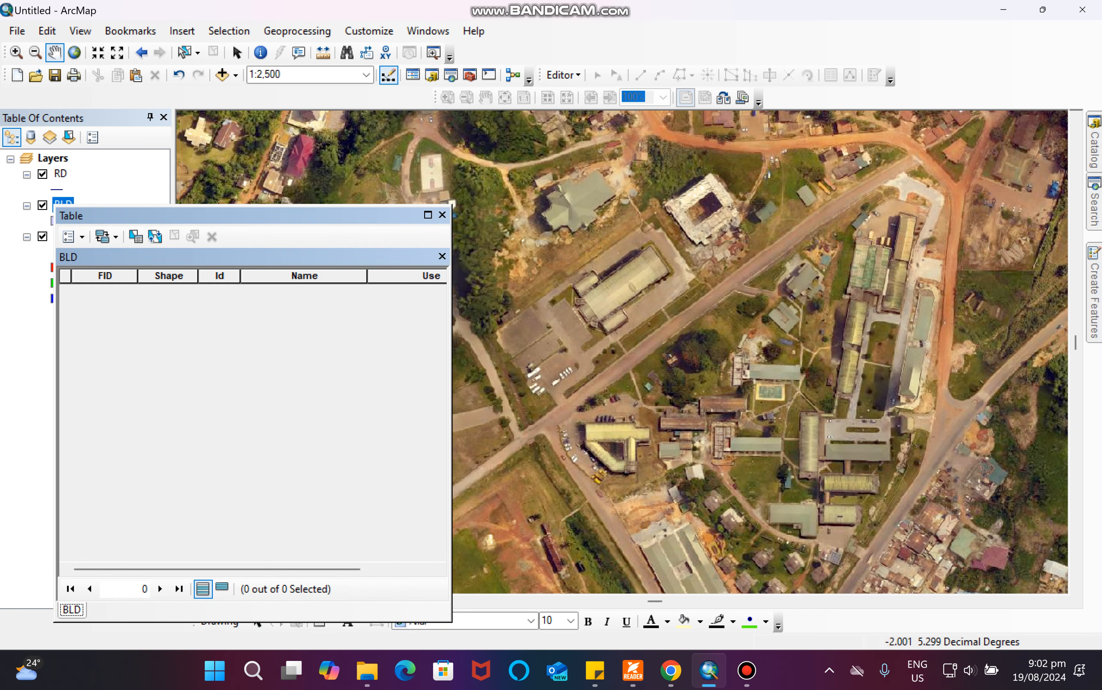
drag(607, 329, 671, 383)
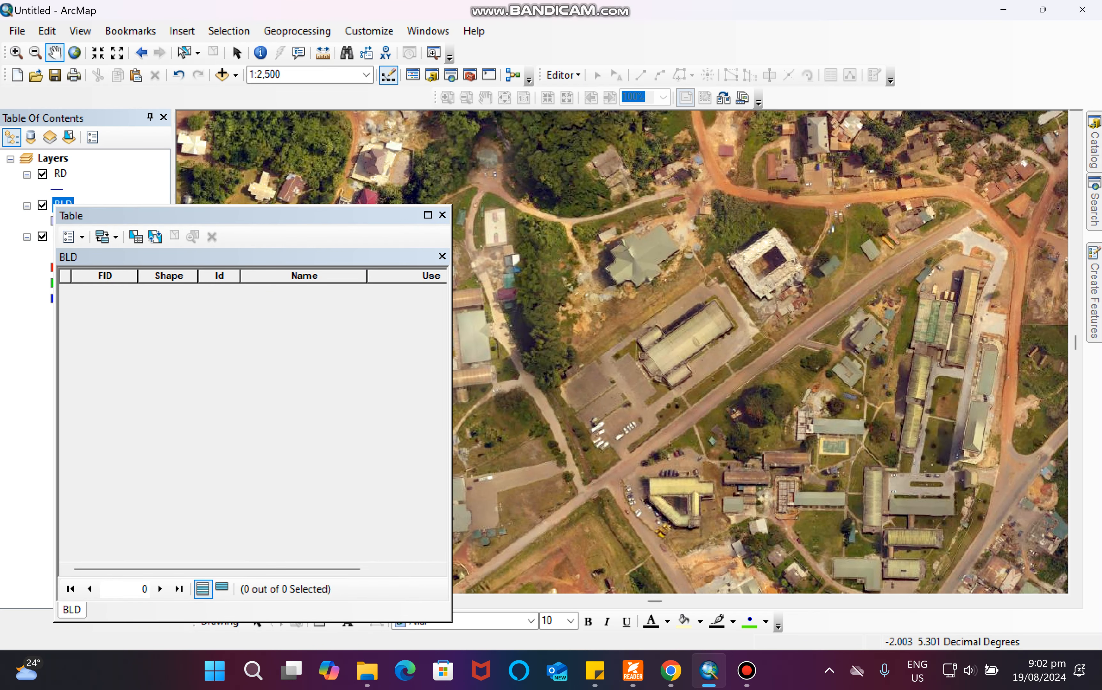
click(562, 75)
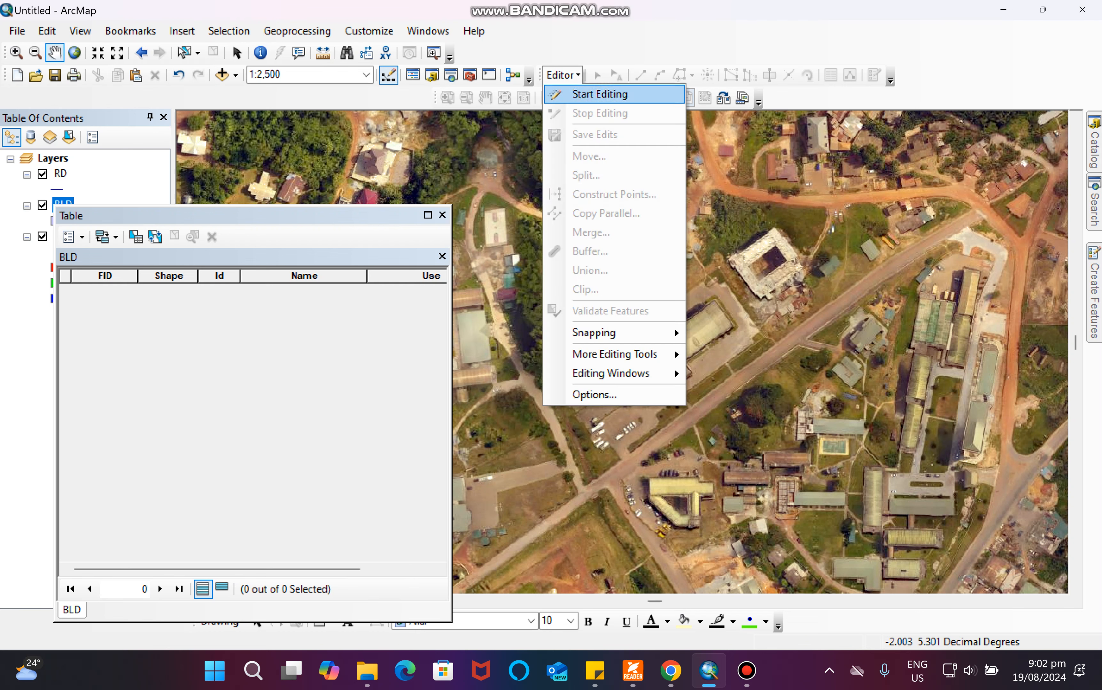
click(599, 94)
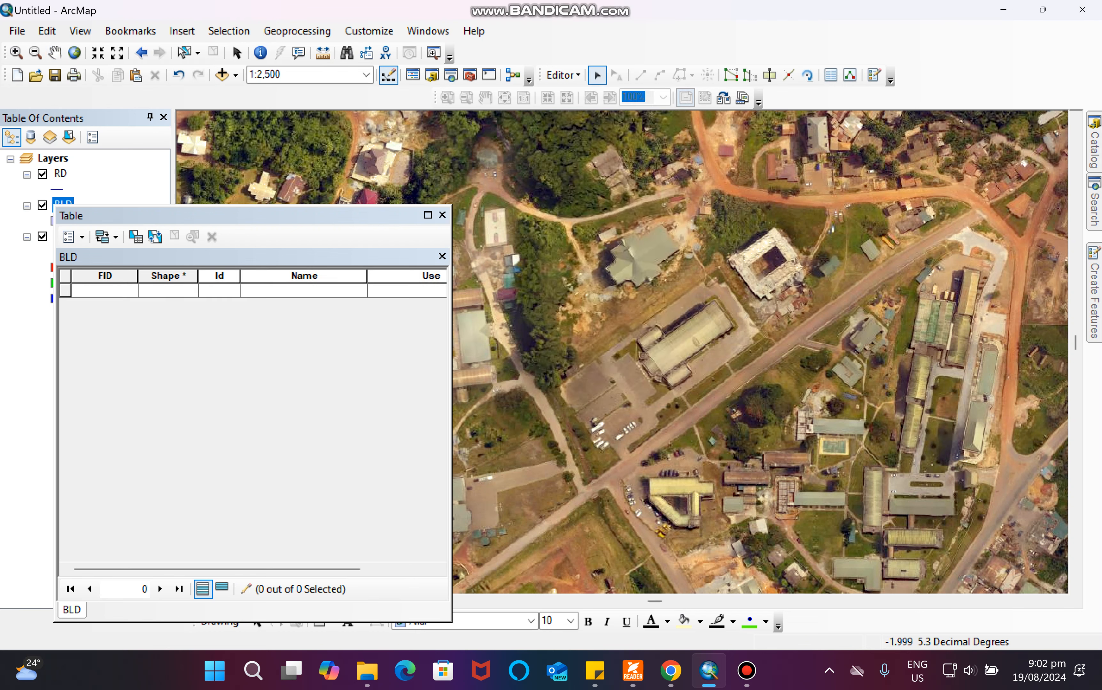
click(1093, 294)
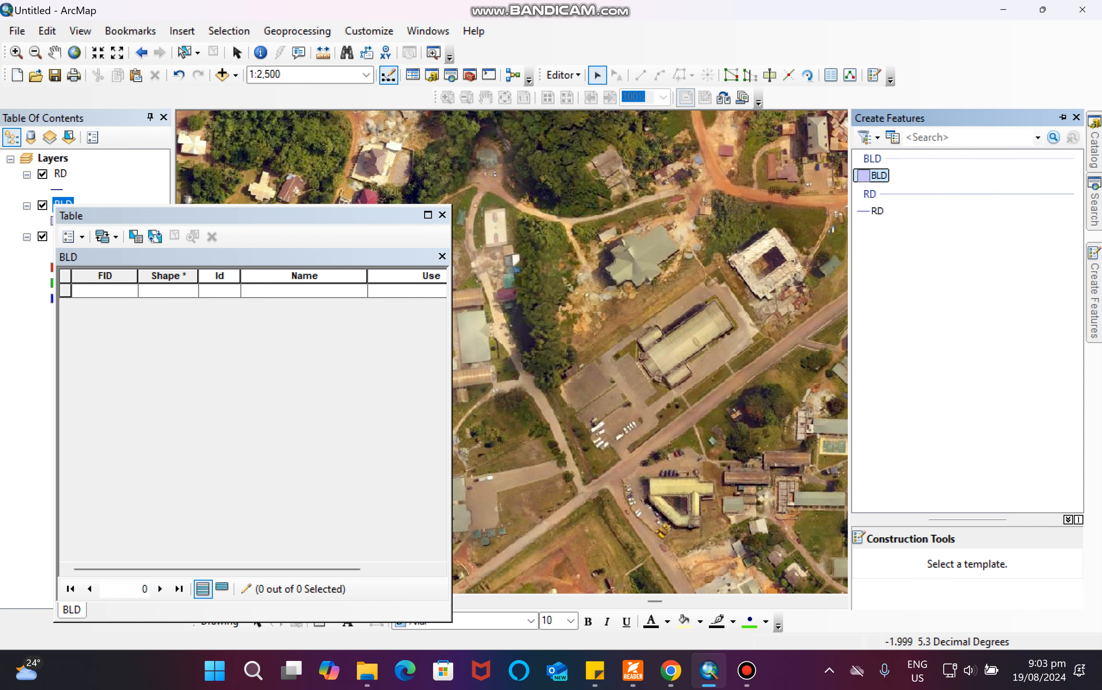
click(875, 176)
click(1062, 118)
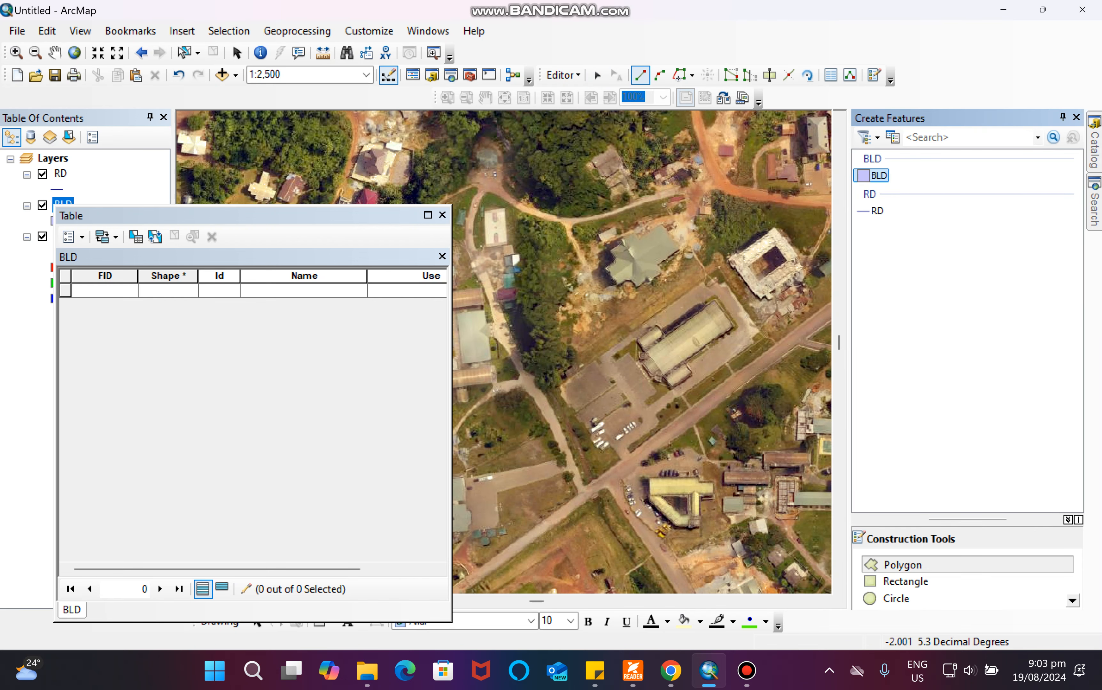
Try to digitize a BLD polygon around the outline of the large building.
scroll(726, 347, up, 2)
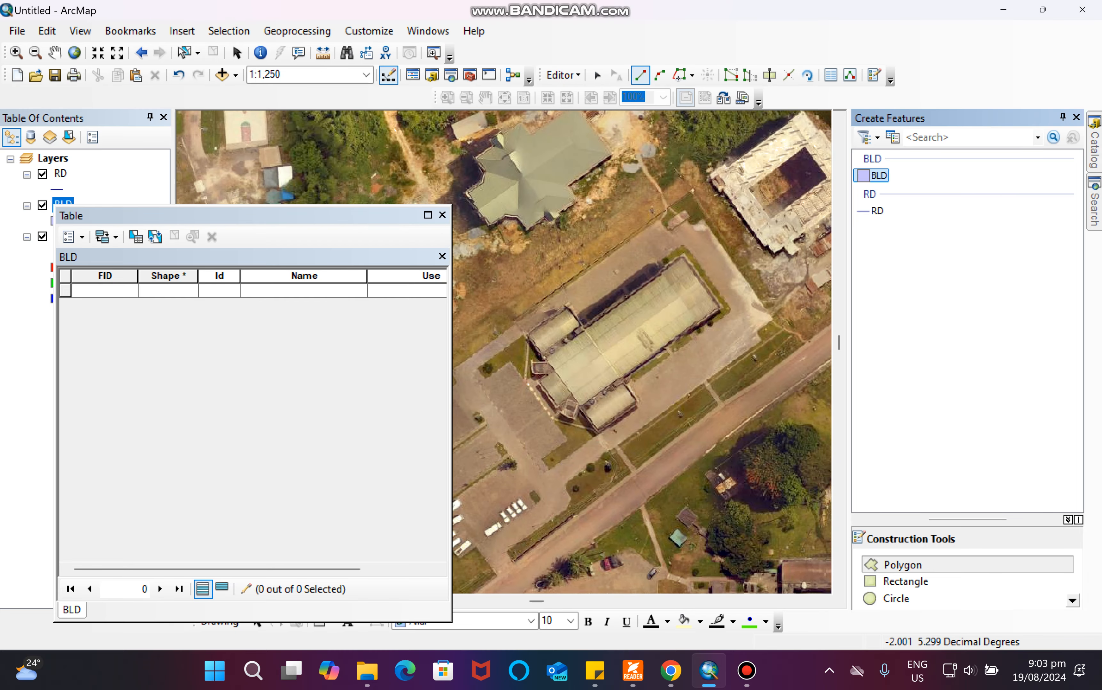
scroll(645, 292, up, 3)
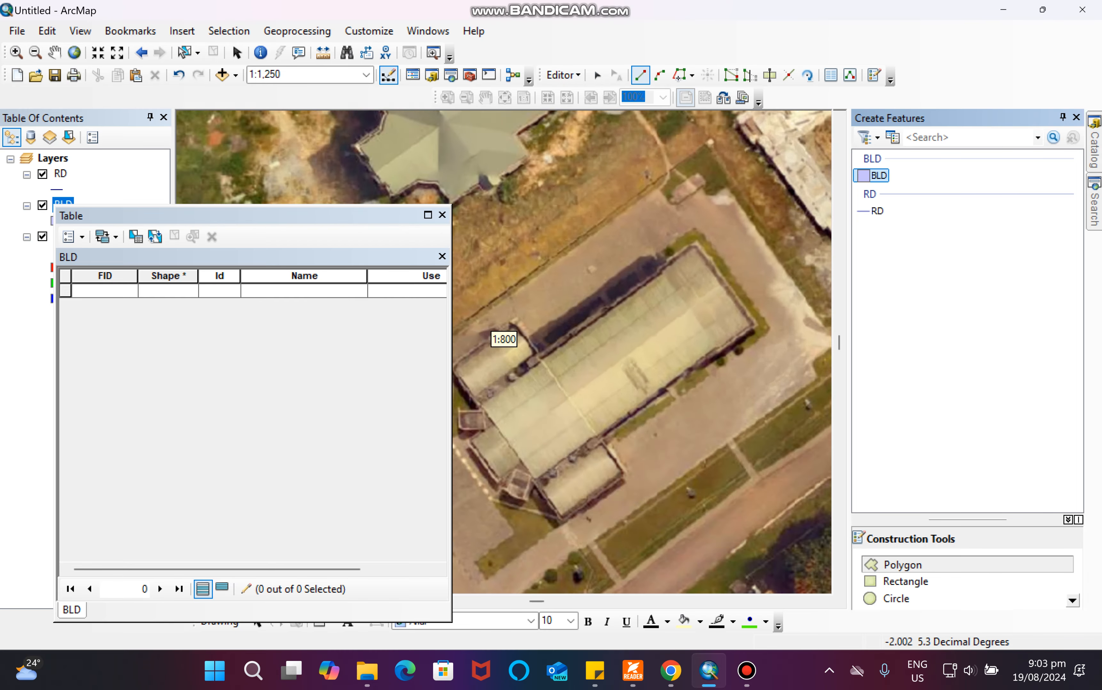
click(708, 206)
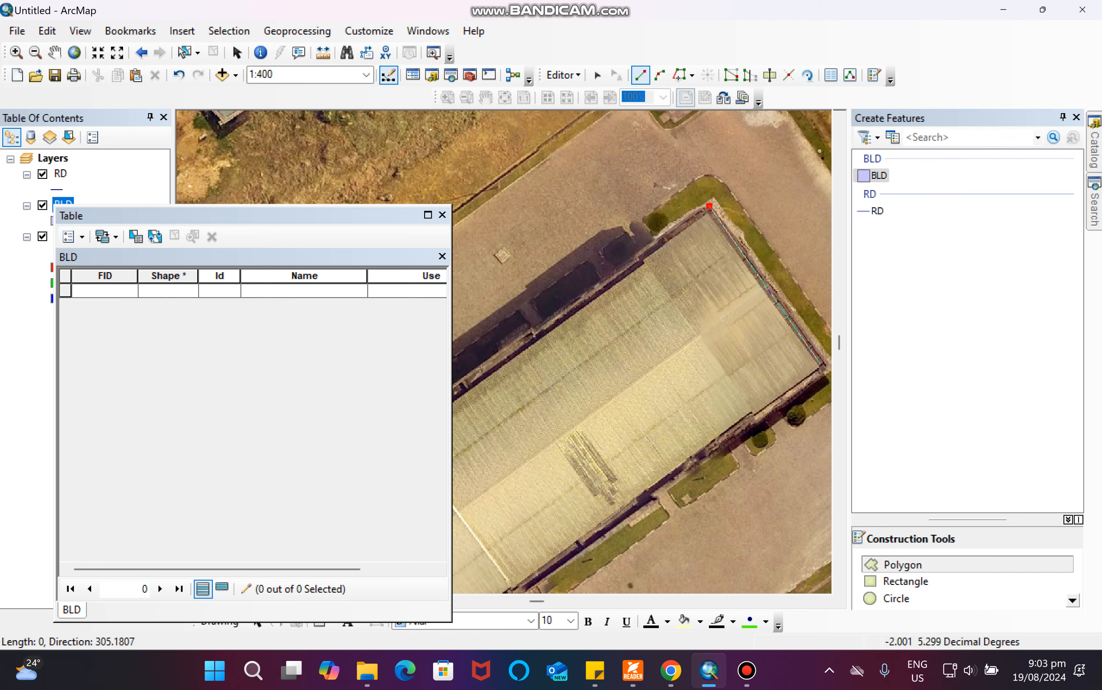
click(822, 368)
scroll(790, 366, down, 3)
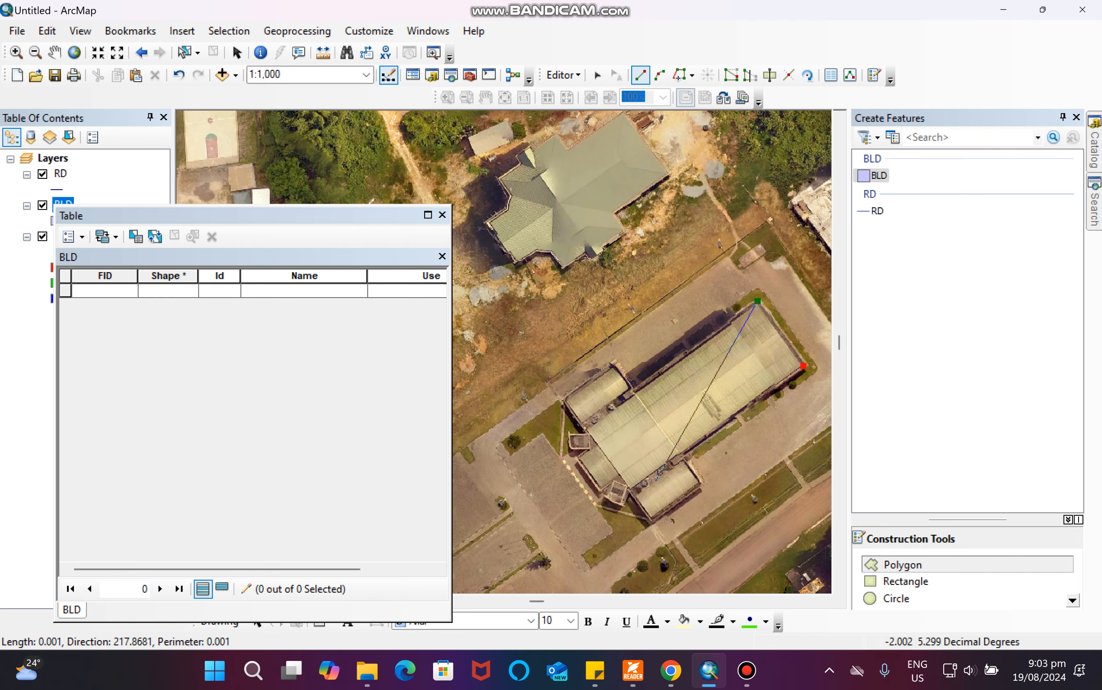
scroll(503, 352, up, 3)
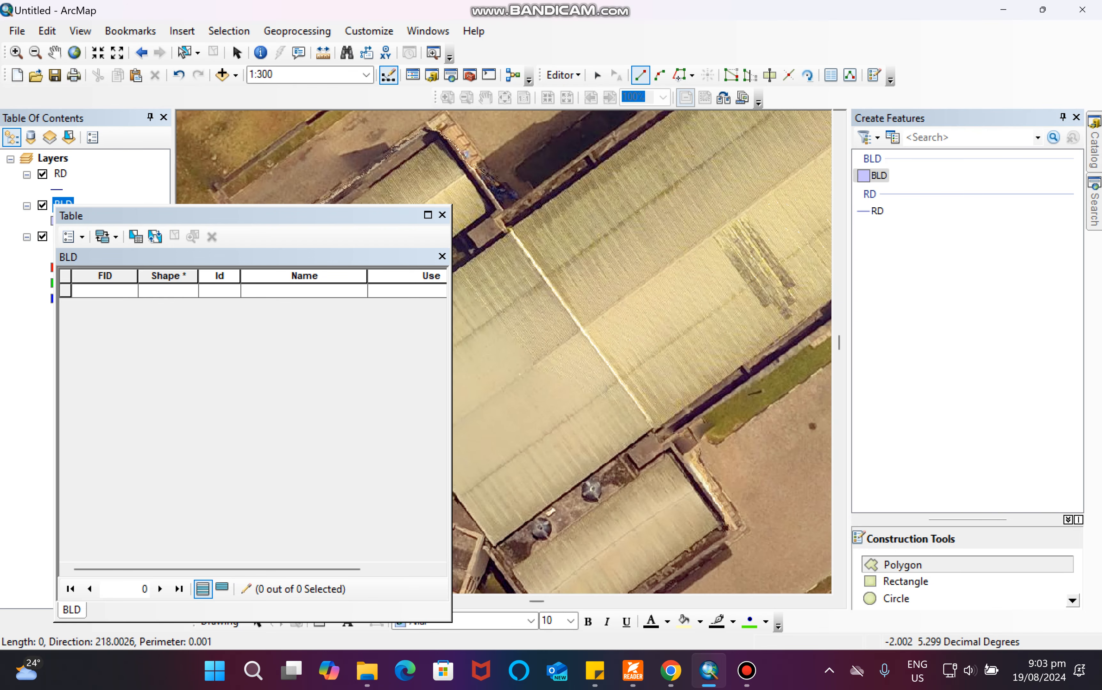
scroll(502, 349, down, 5)
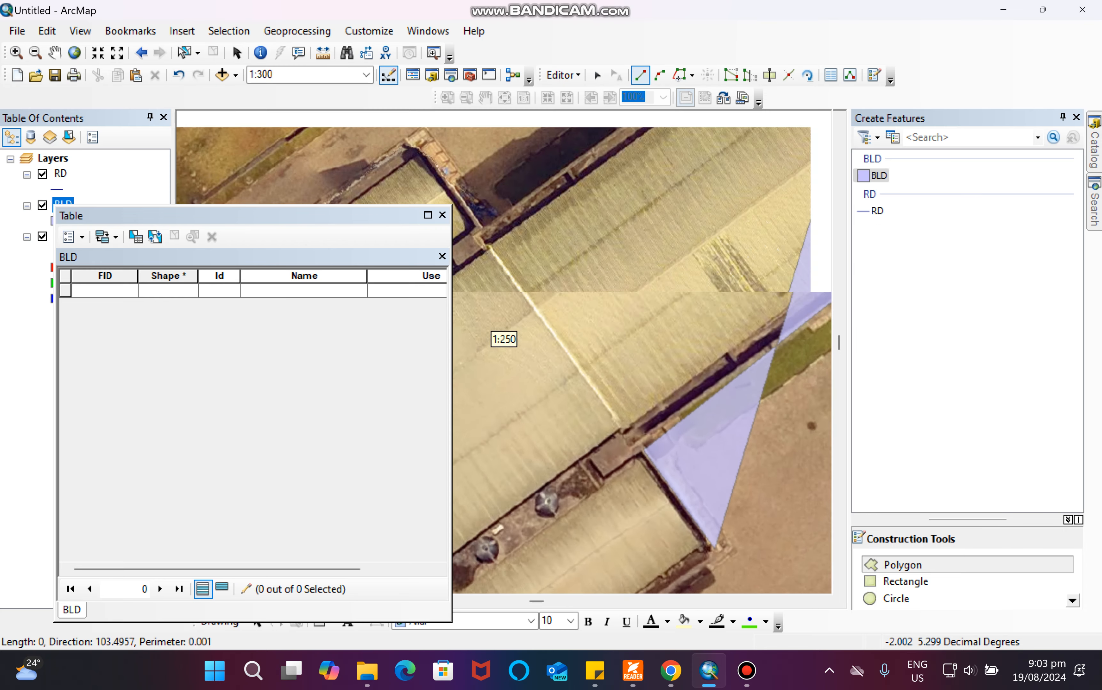
scroll(502, 349, up, 3)
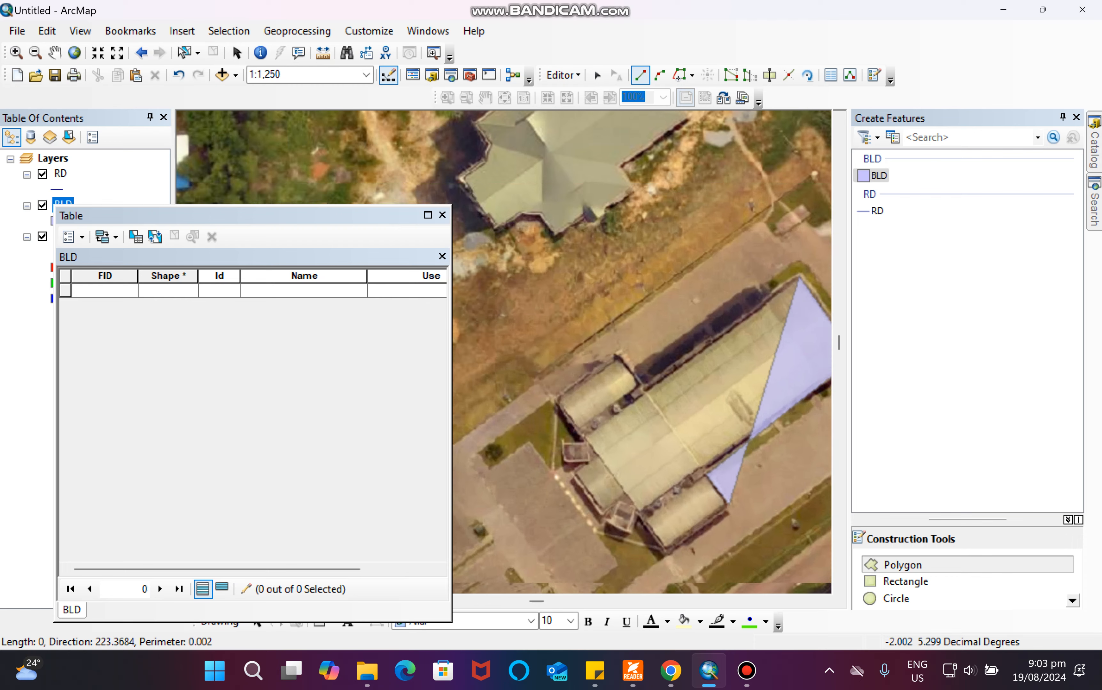
click(674, 526)
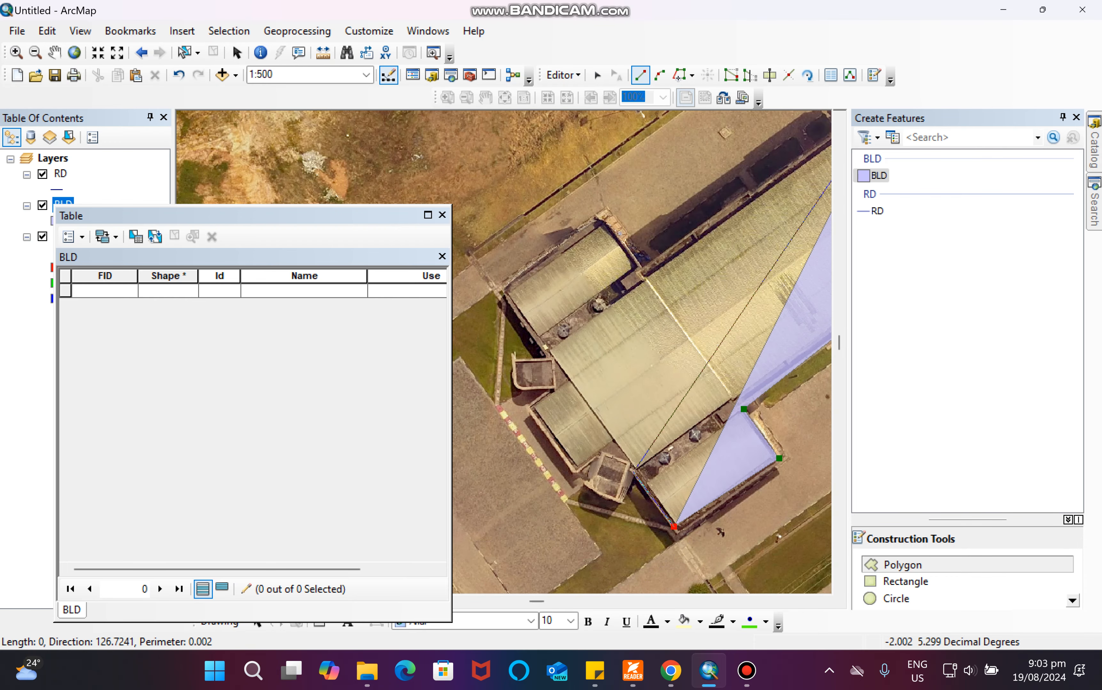
click(634, 470)
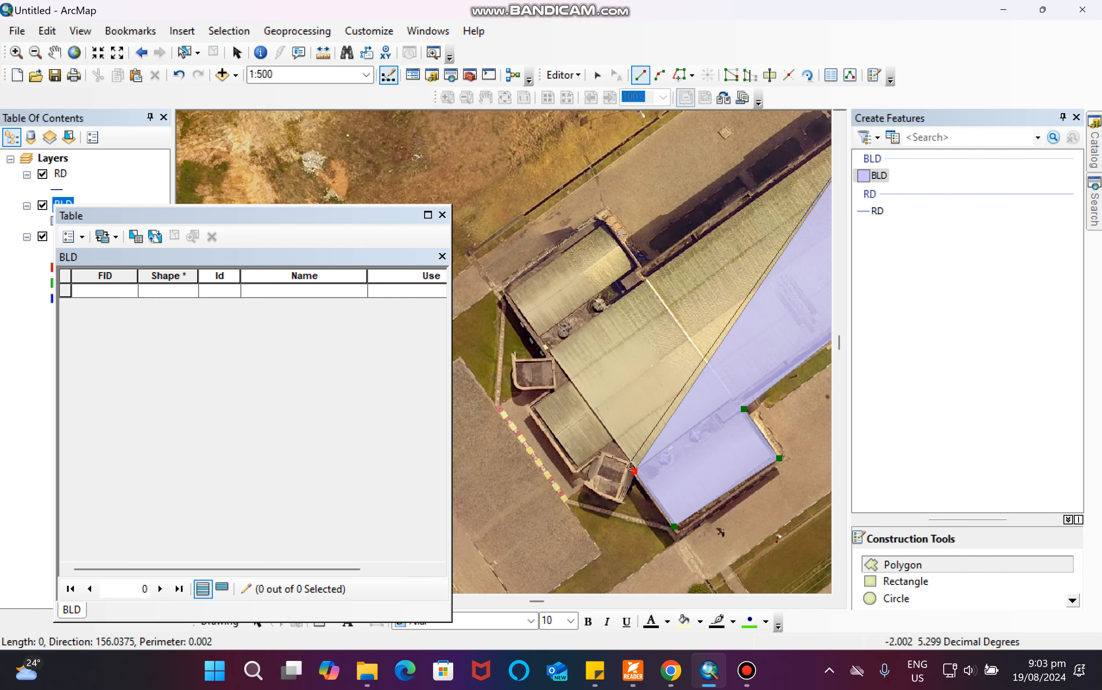
click(626, 467)
click(616, 498)
click(587, 485)
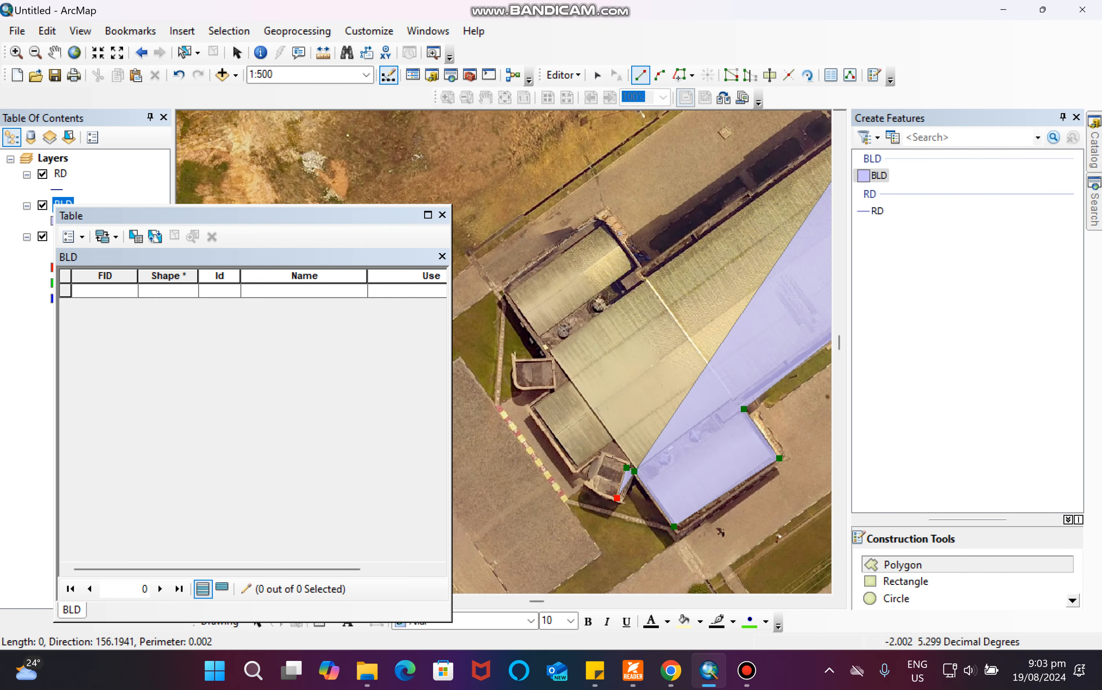
click(601, 456)
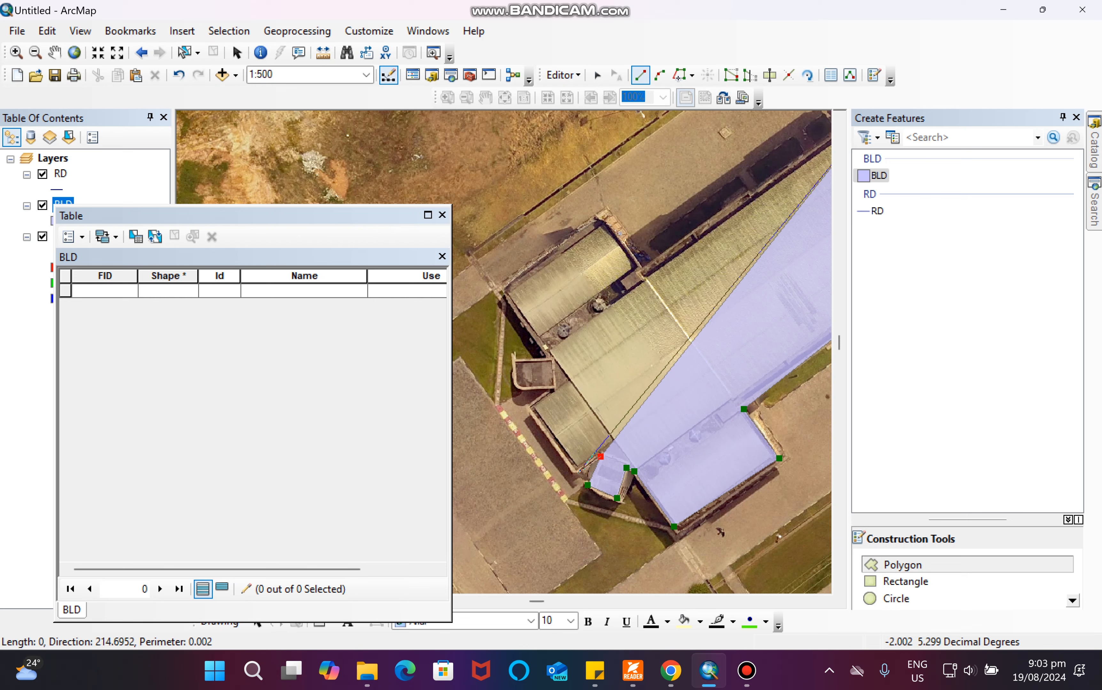
click(576, 473)
double_click(530, 407)
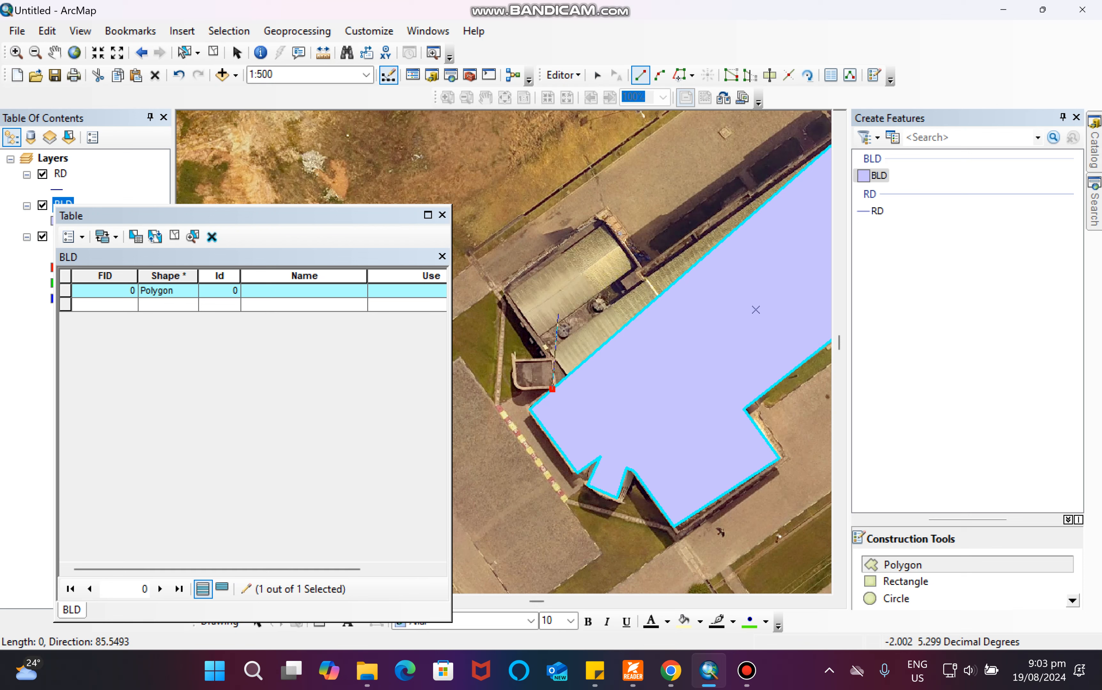
Delete the digitized building polygon together with a stray triangular polygon.
click(559, 313)
double_click(642, 352)
key(e)
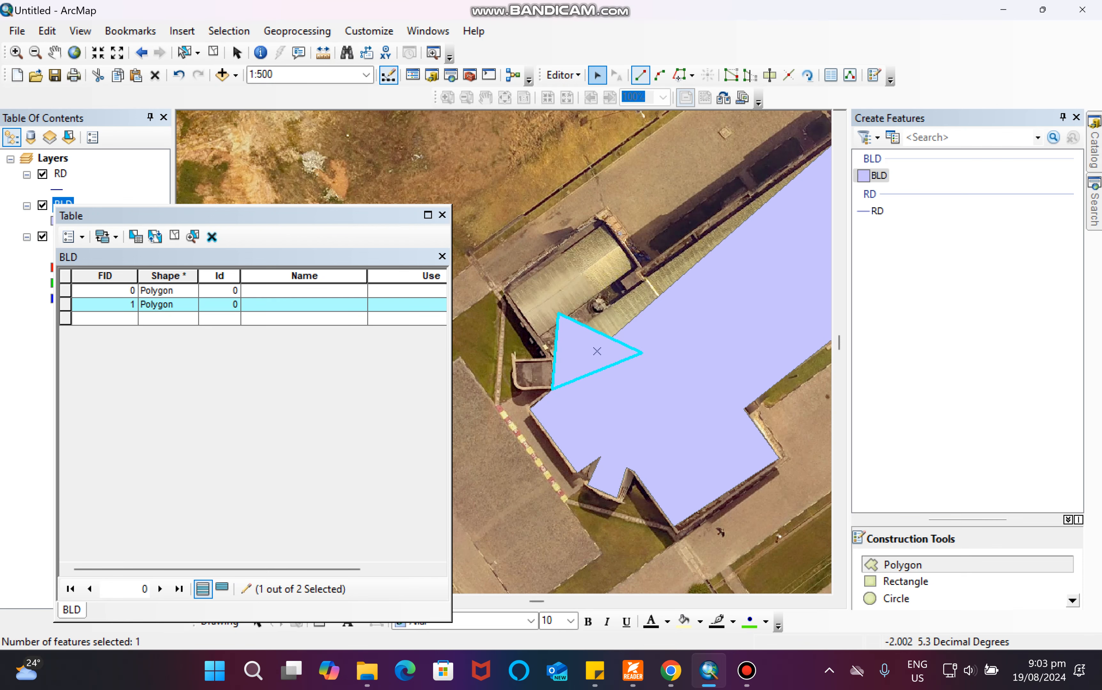
click(614, 381)
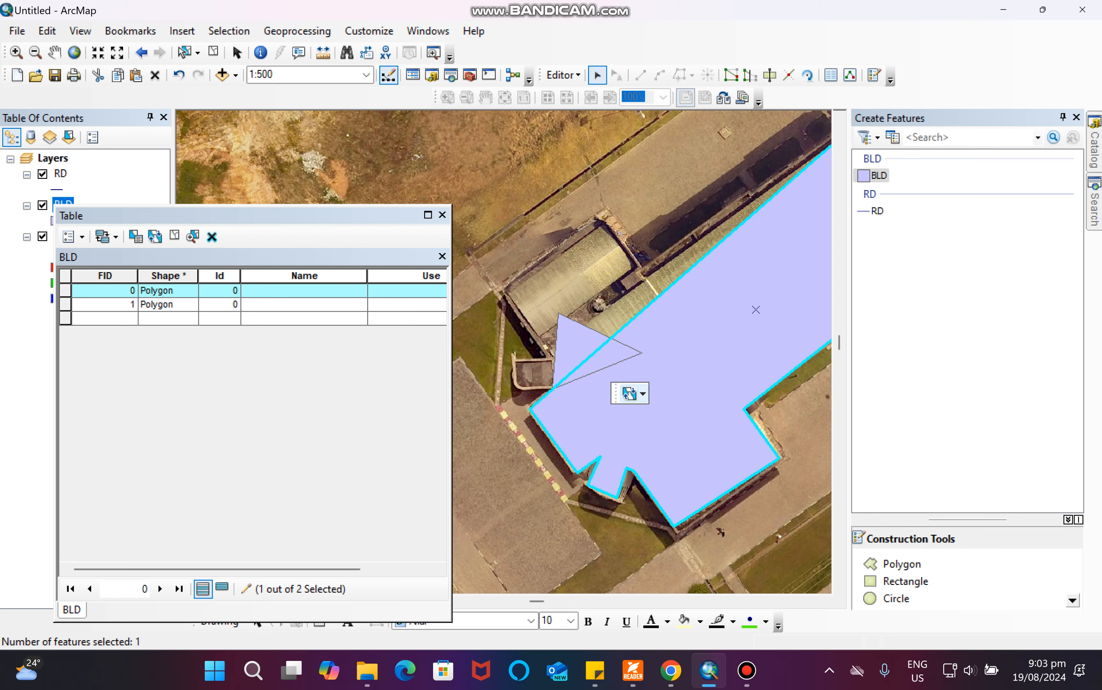
key(Delete)
click(594, 351)
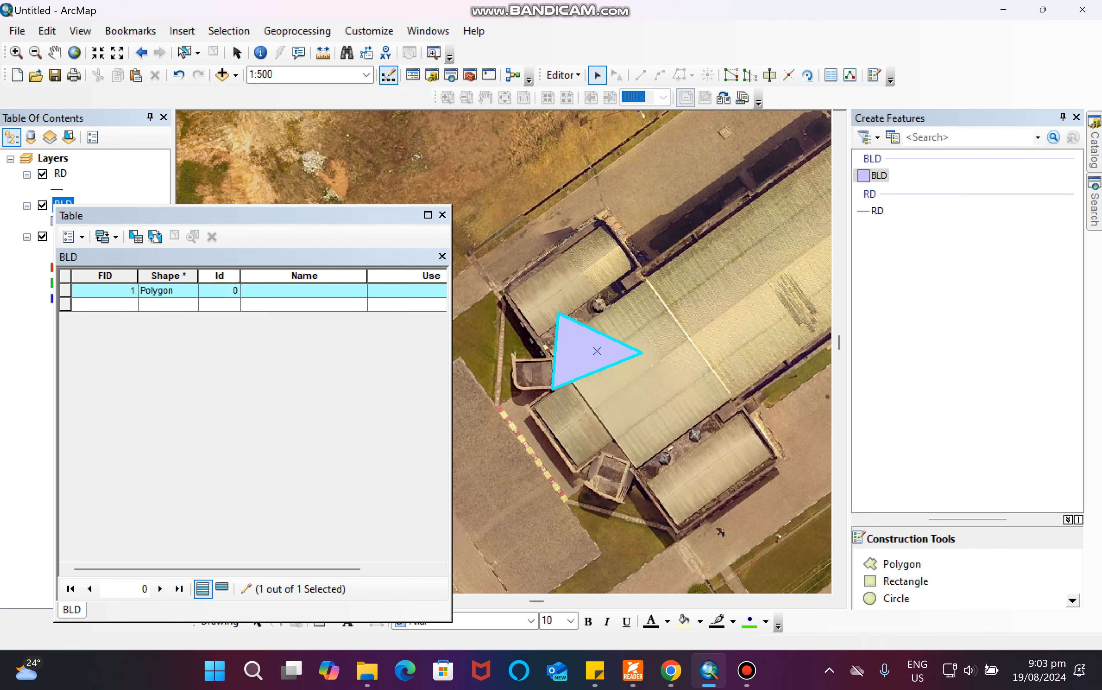
key(Delete)
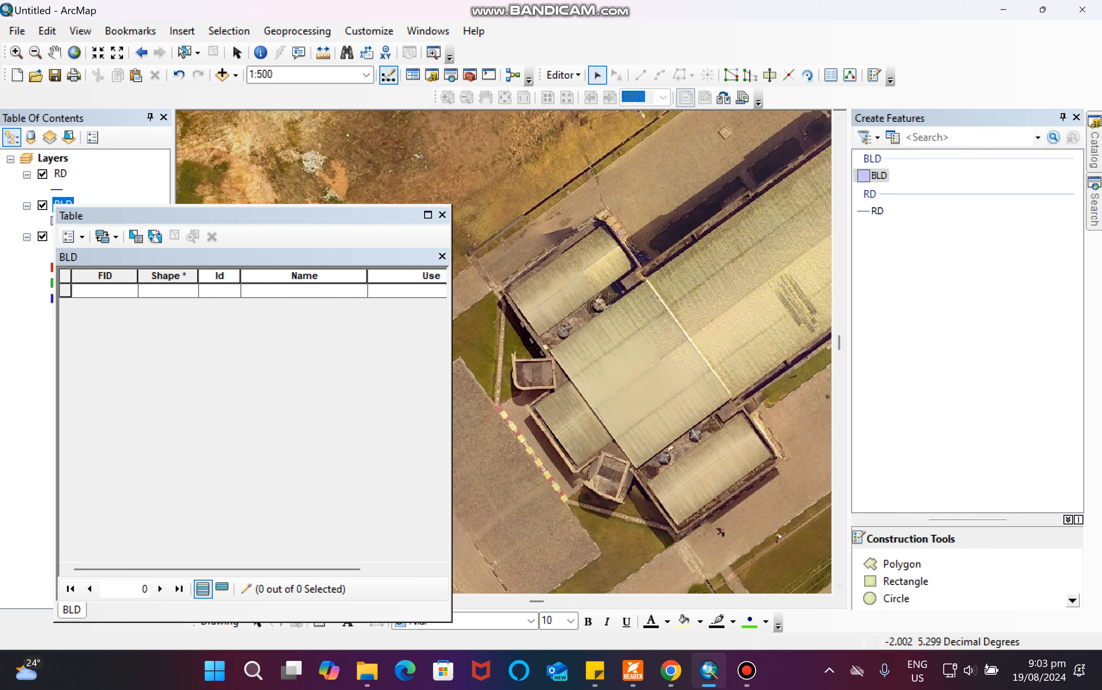
Digitize a BLD polygon tracing the full outline of the large auditorium building, including its side wings.
click(876, 176)
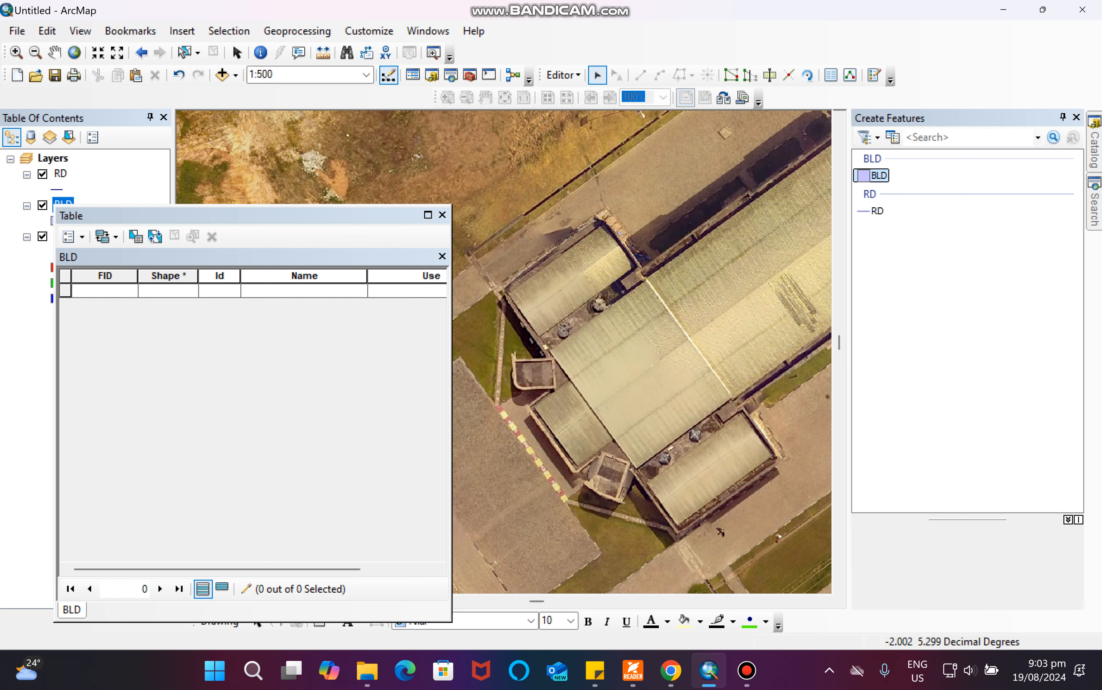
click(1062, 118)
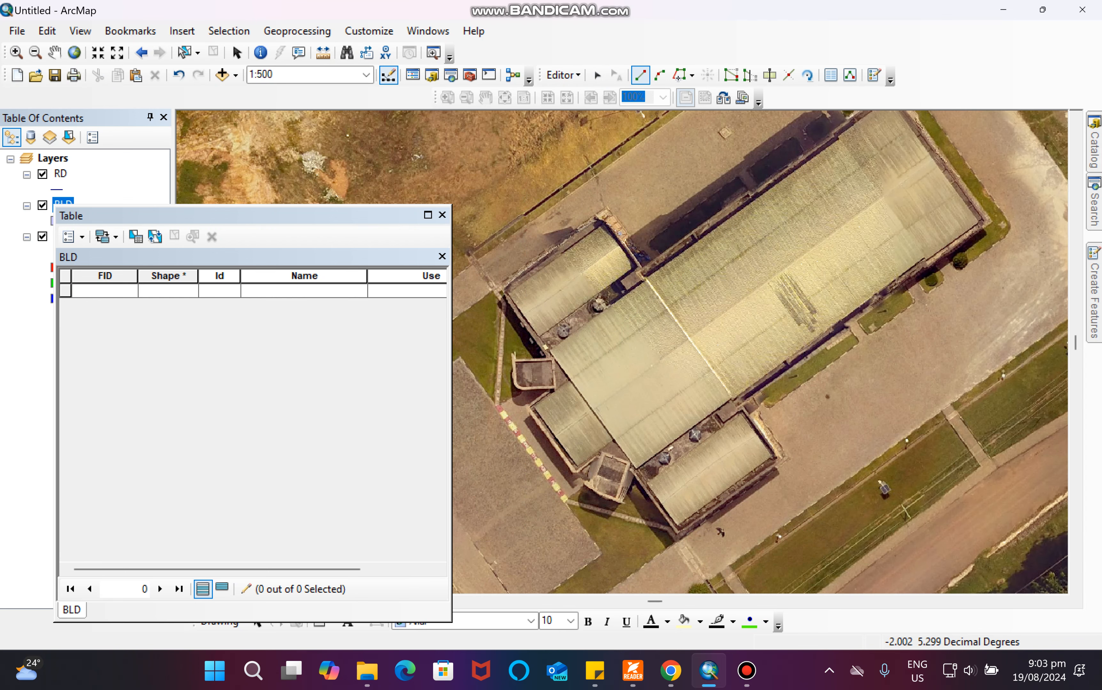
scroll(612, 337, up, 1)
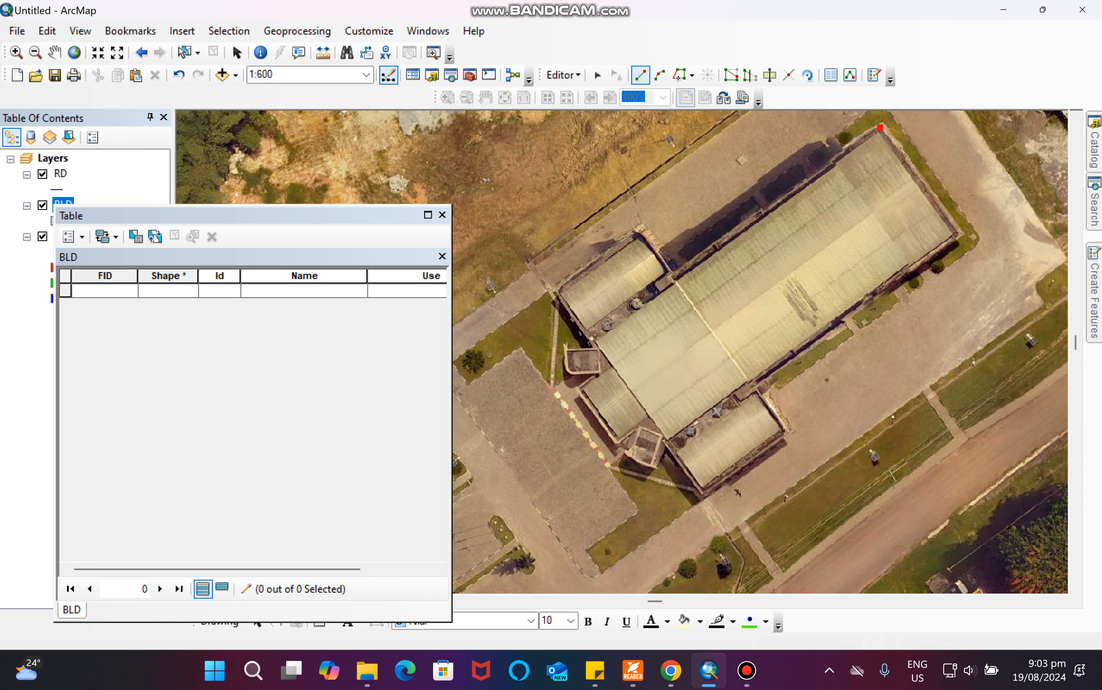
scroll(622, 338, down, 3)
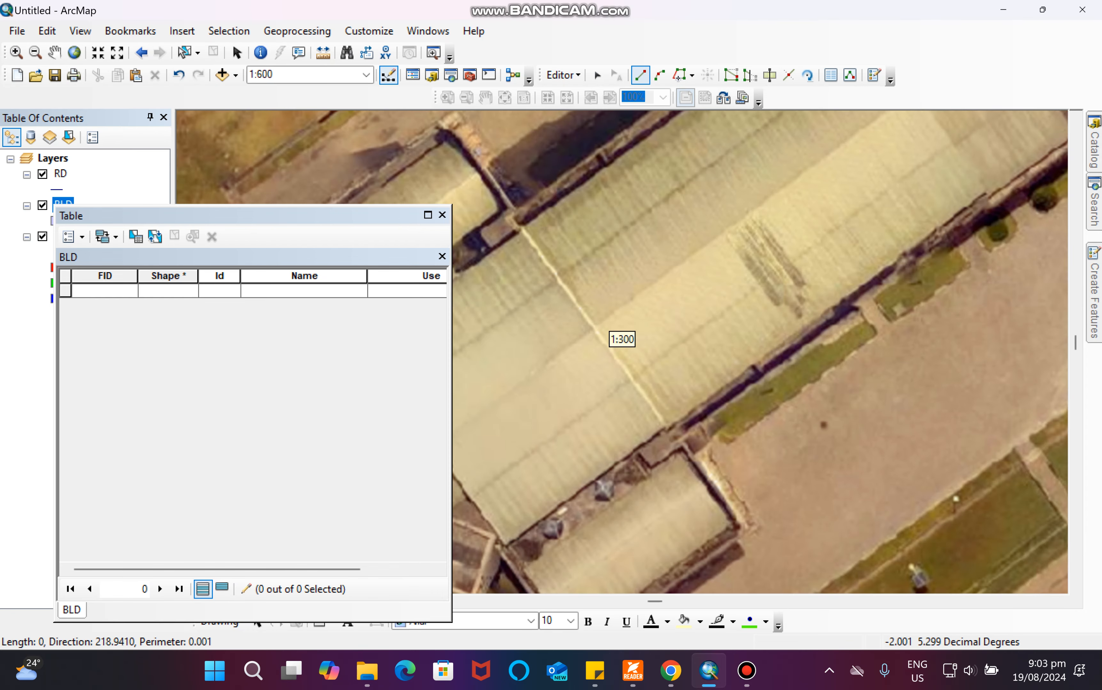
click(680, 442)
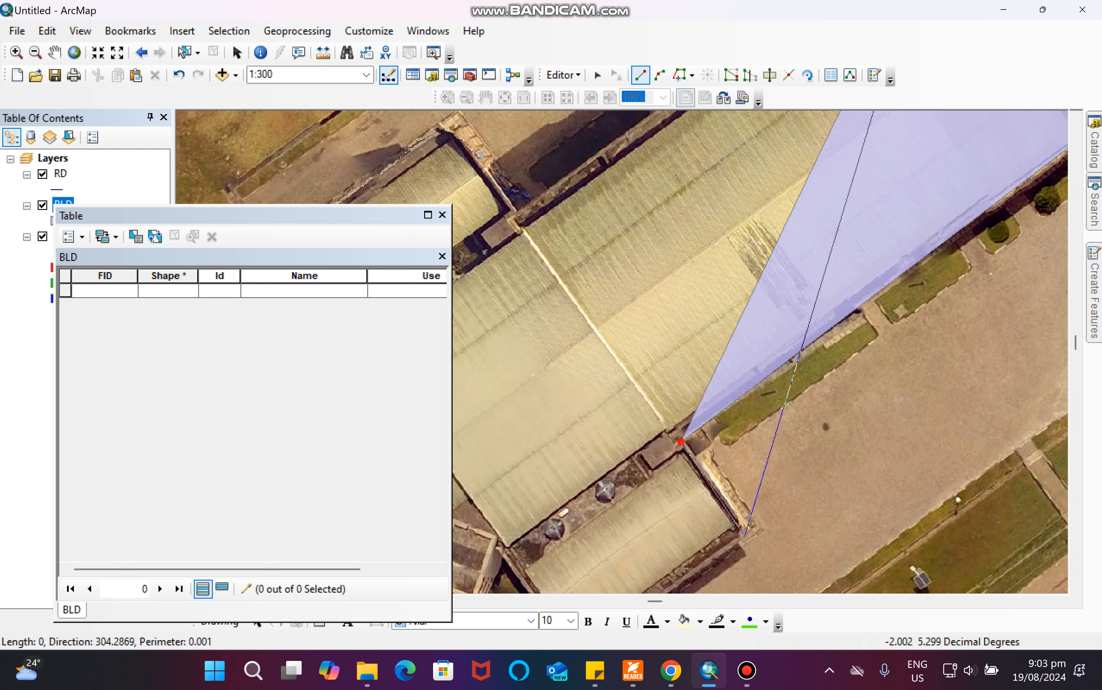
scroll(621, 337, up, 3)
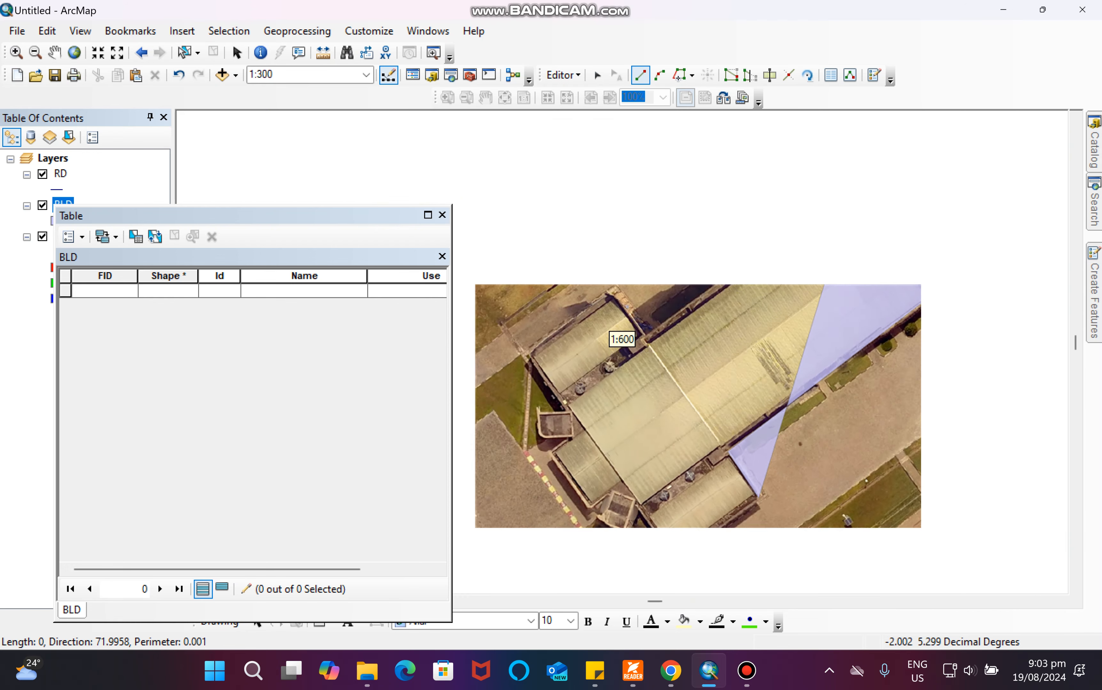
scroll(620, 337, up, 1)
scroll(621, 337, down, 4)
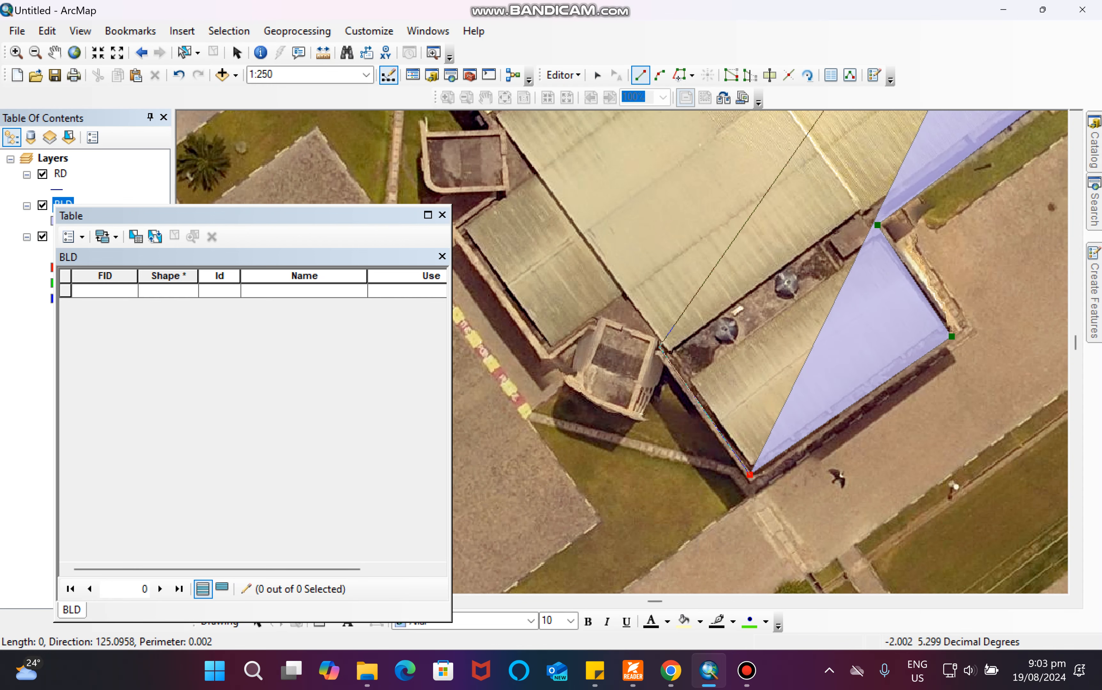
click(655, 342)
click(629, 412)
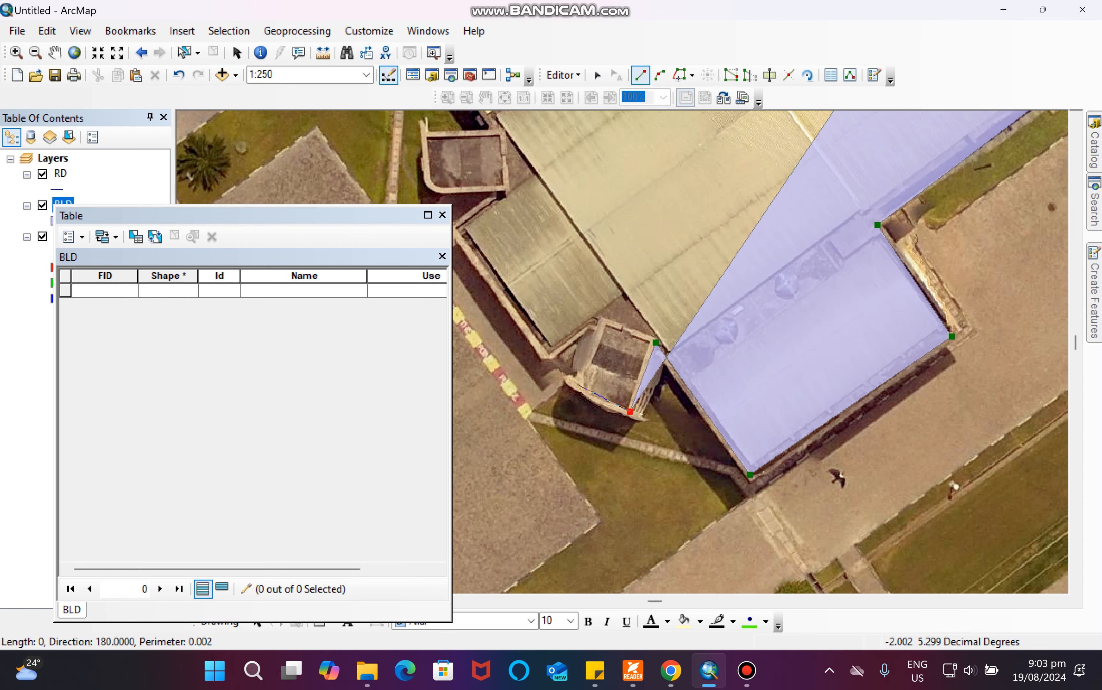
click(576, 386)
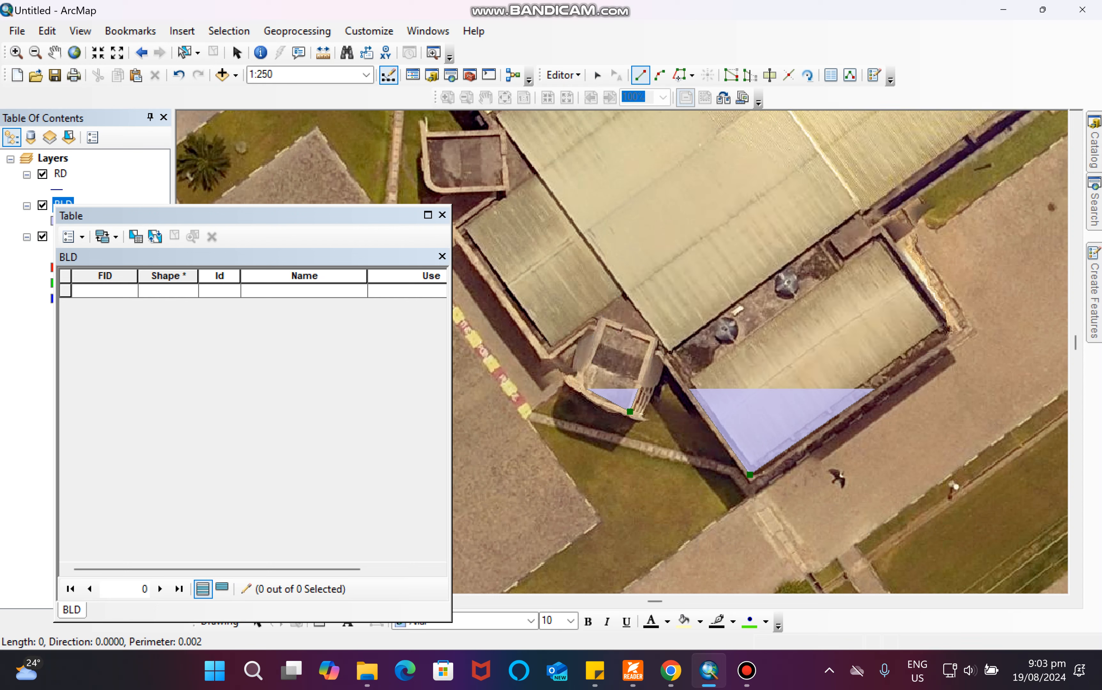
click(545, 361)
scroll(520, 294, down, 3)
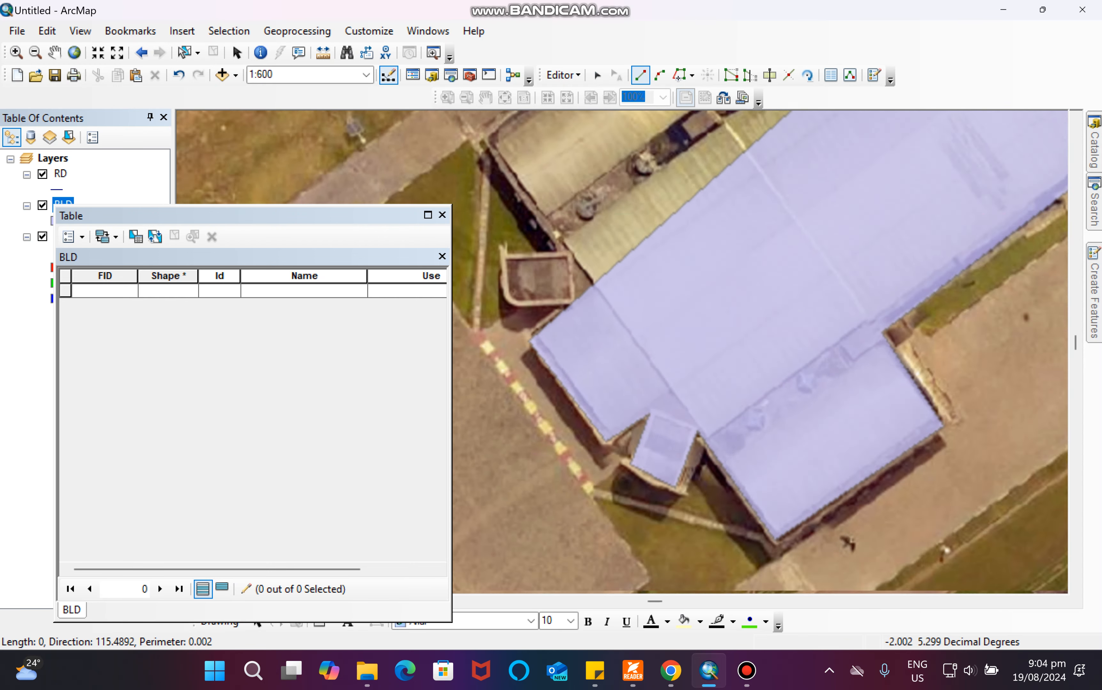
scroll(616, 331, up, 3)
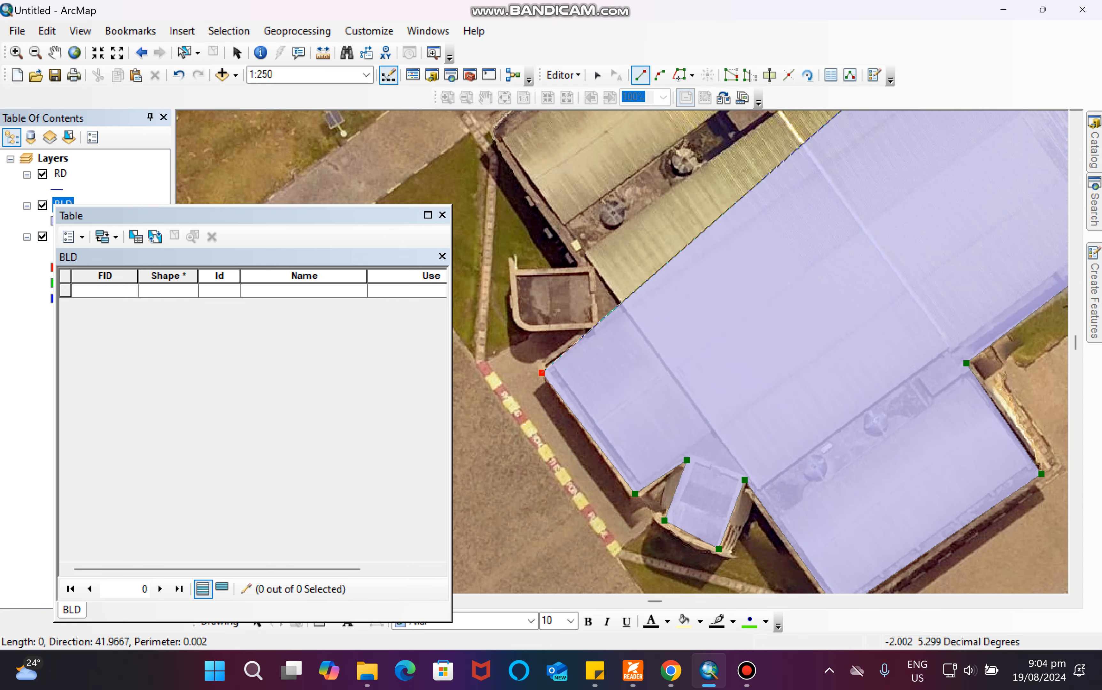
click(596, 325)
click(526, 329)
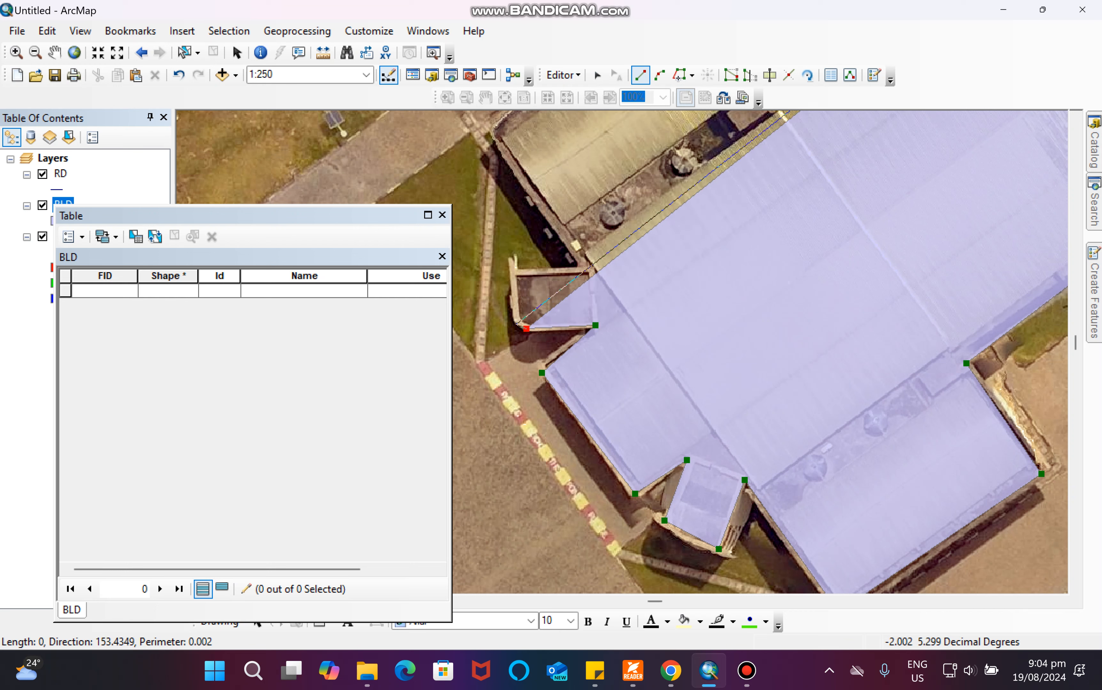
click(519, 322)
click(515, 271)
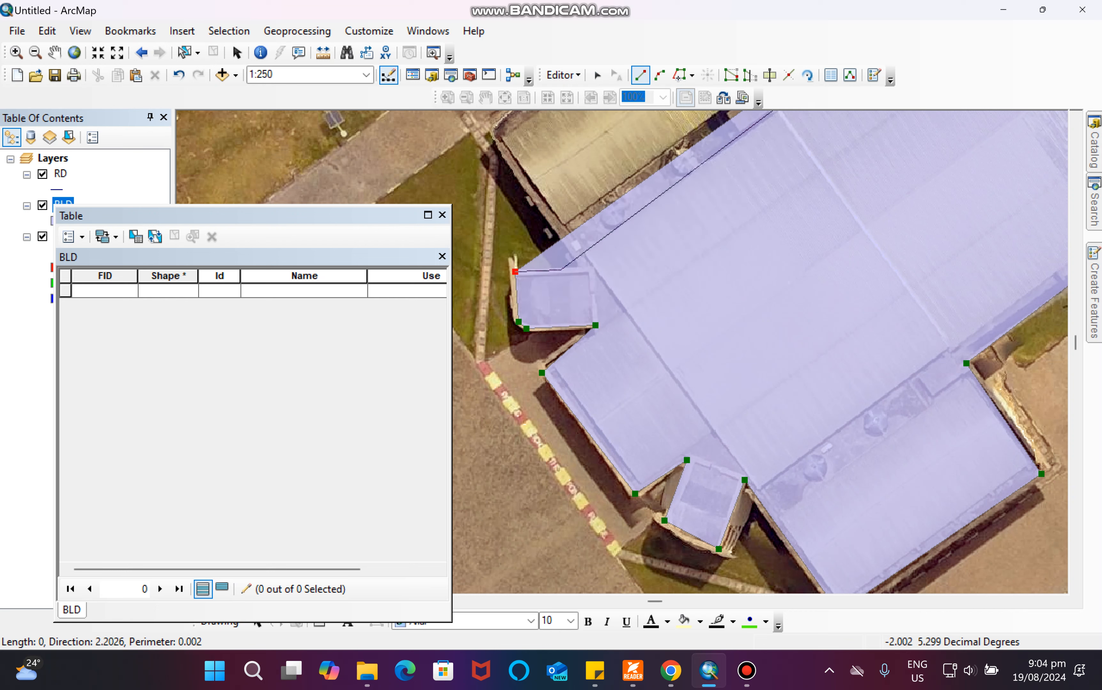
click(584, 264)
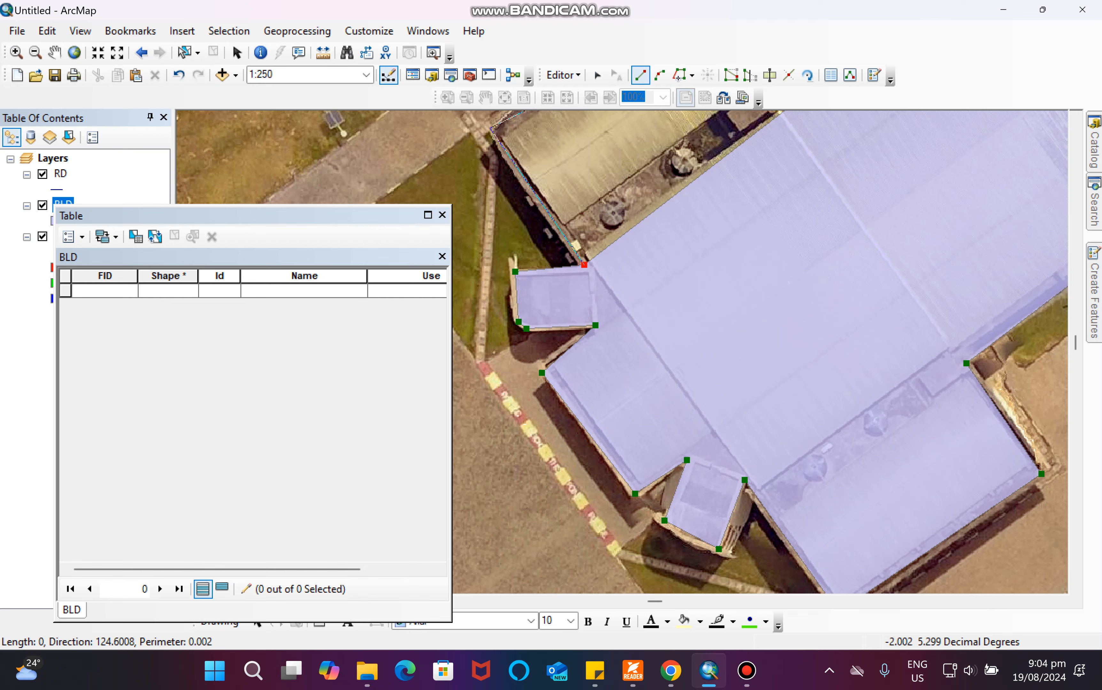
scroll(725, 349, up, 2)
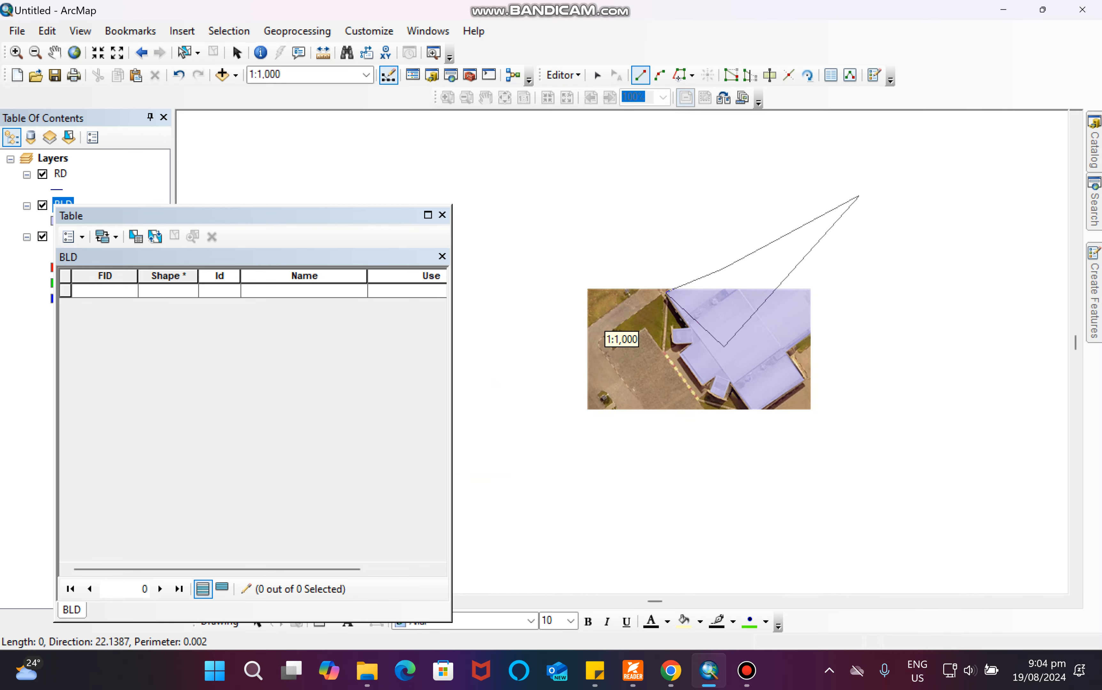
scroll(739, 319, down, 2)
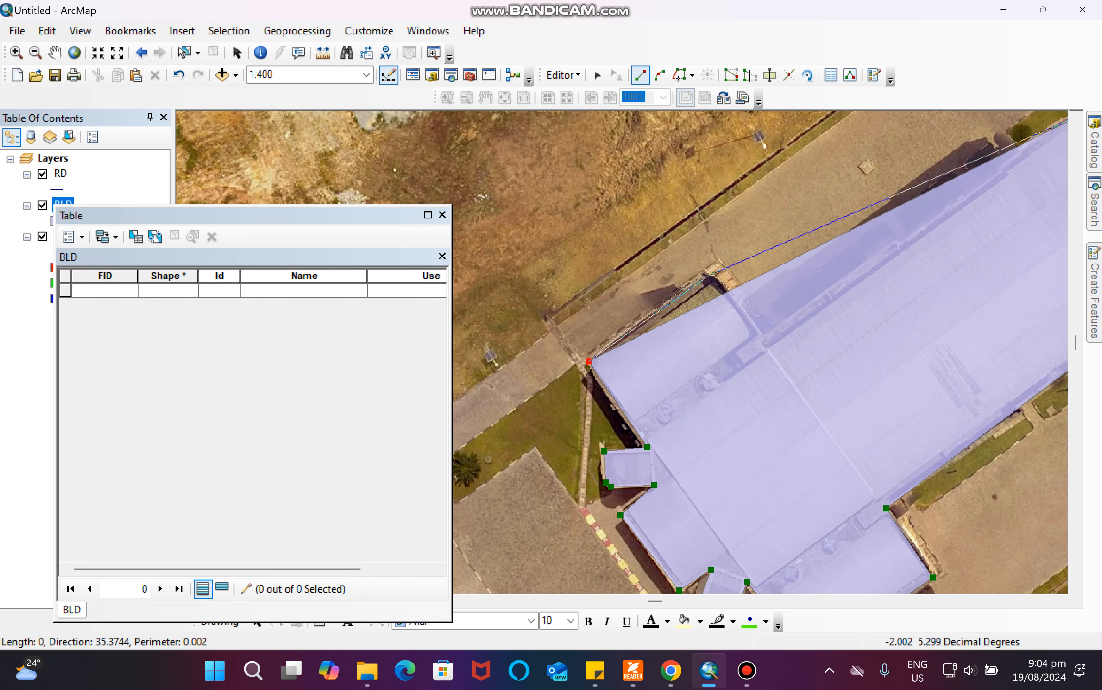
click(709, 274)
click(771, 346)
scroll(692, 345, up, 1)
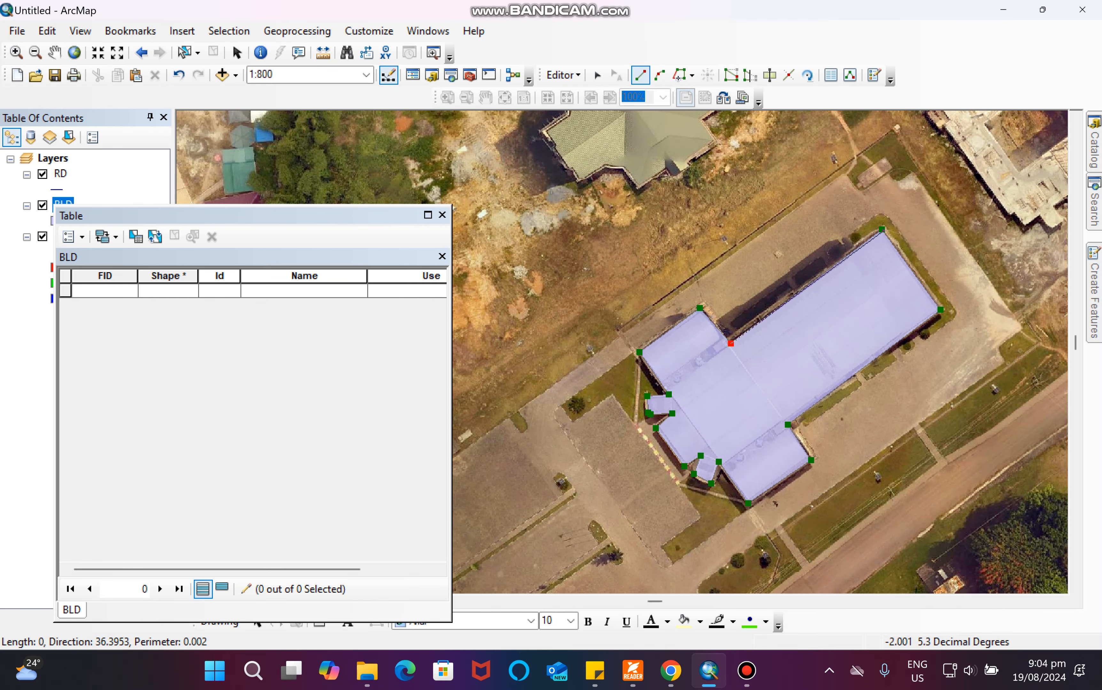
double_click(881, 230)
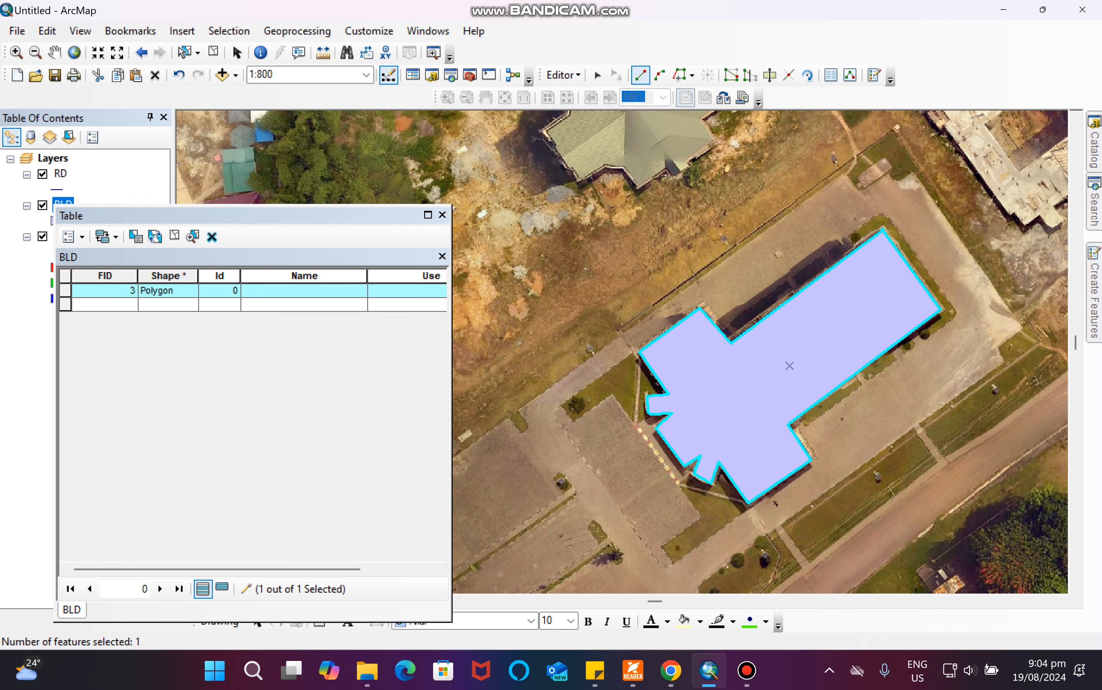
Enter Auditorium as both the Name and the Use of the new building record.
click(303, 291)
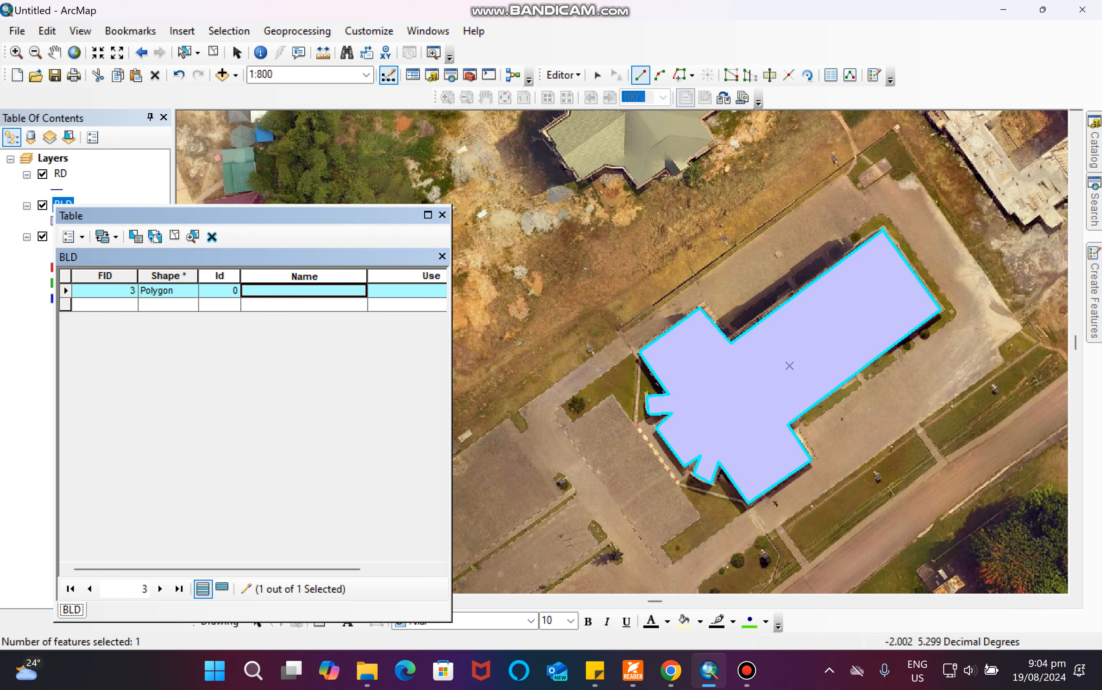
text(University Auditorium)
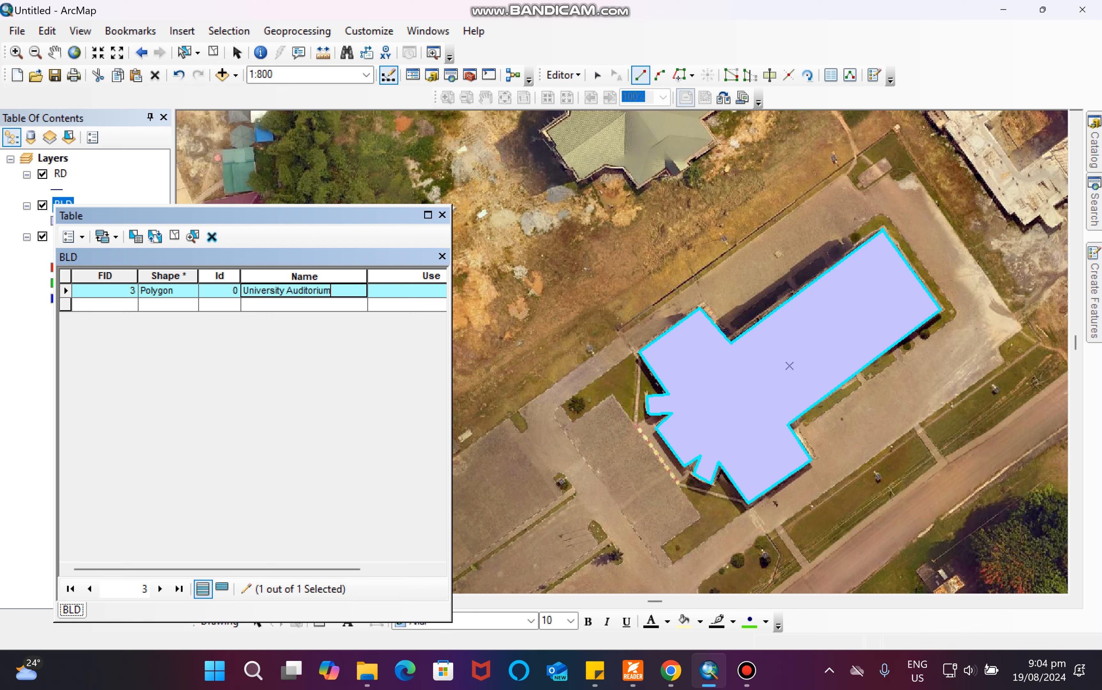
key(Return)
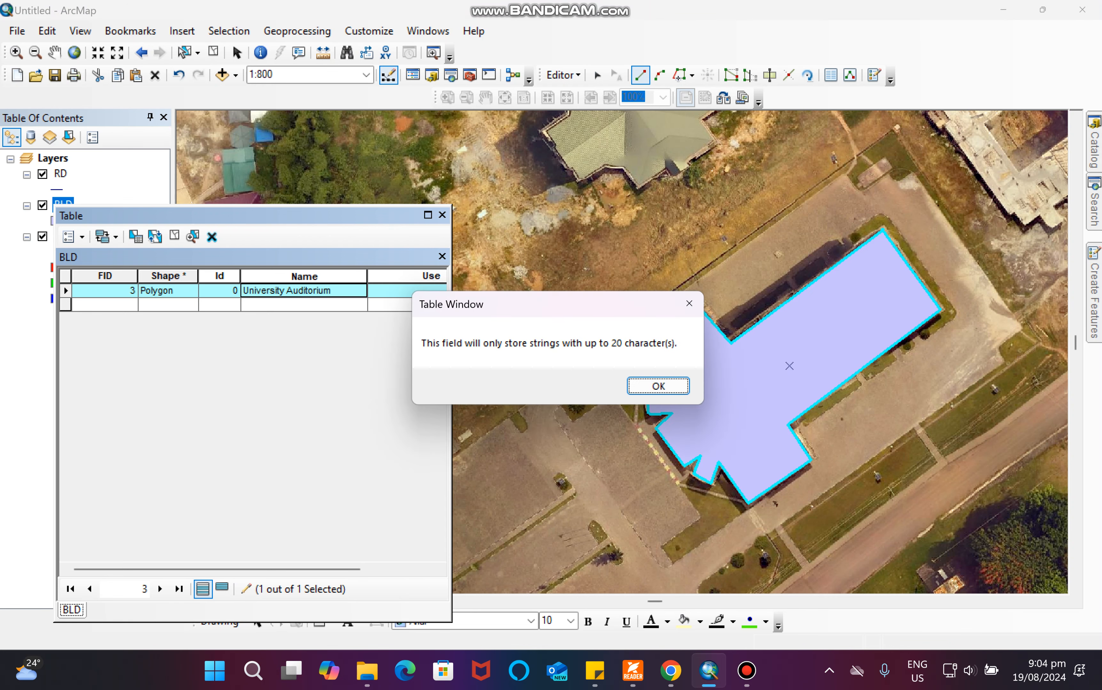
key(Return)
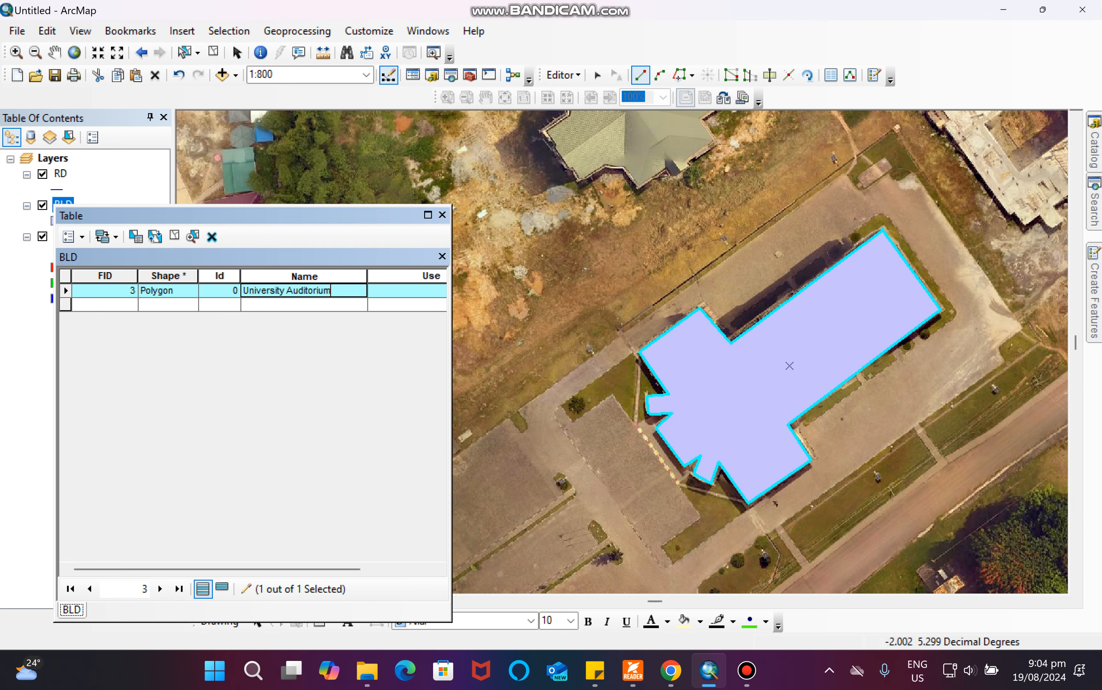
key(shift+Home)
key(BackSpace)
key(Tab)
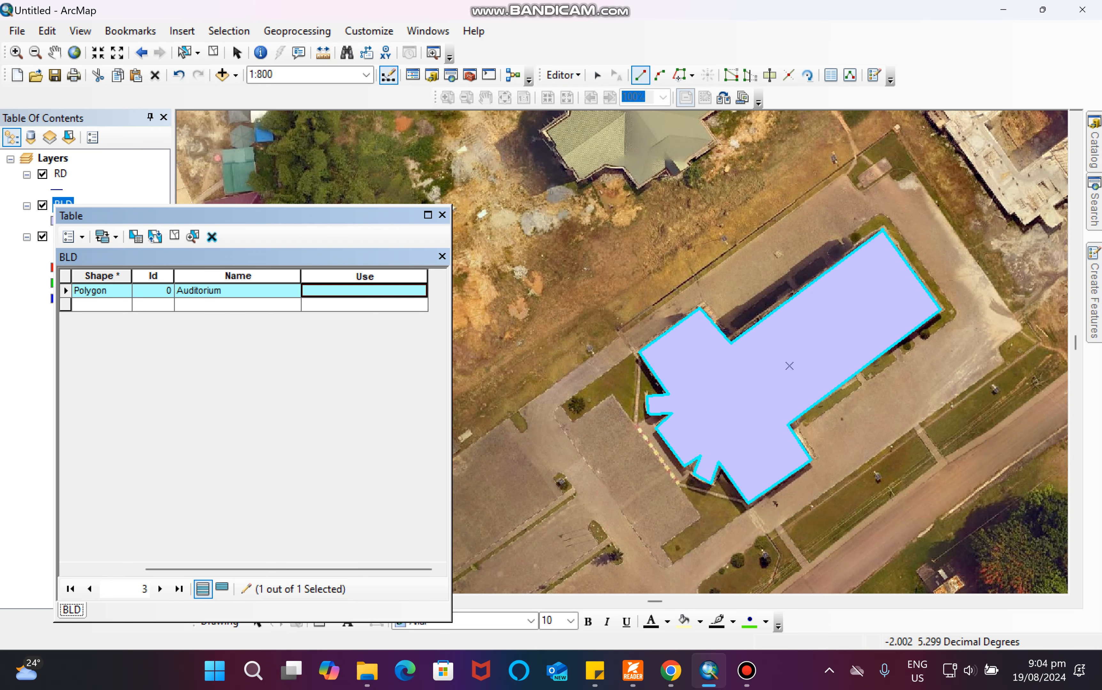
text(Auditorium)
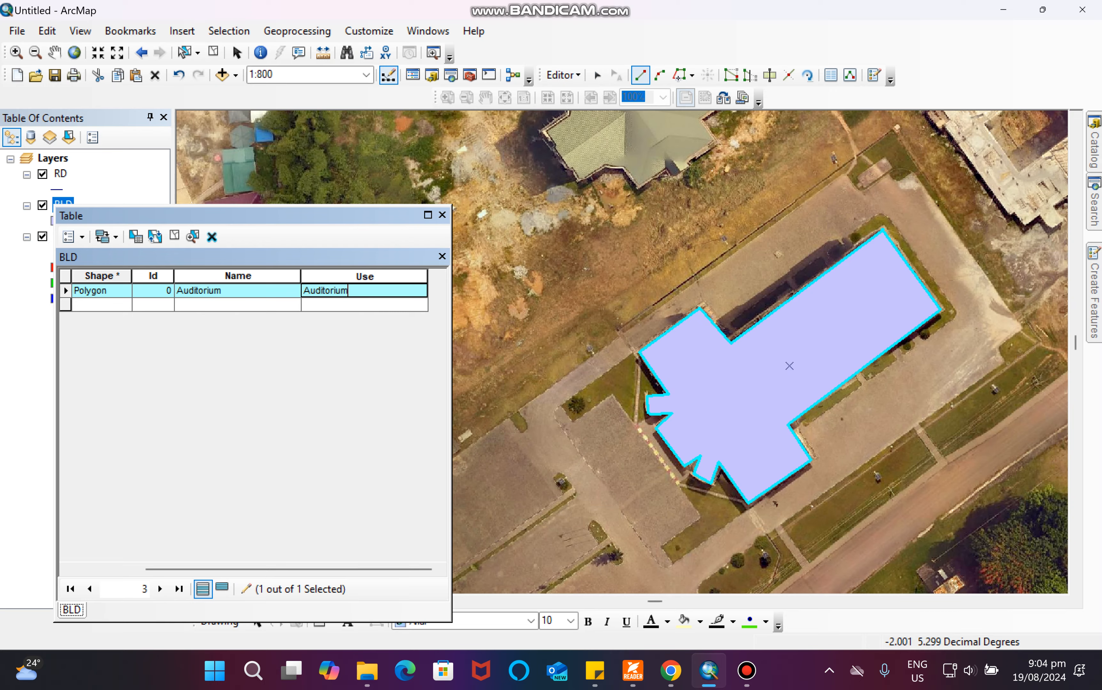
Digitize a new BLD polygon tracing the full outline of the green-roofed building north of the auditorium.
scroll(853, 394, up, 4)
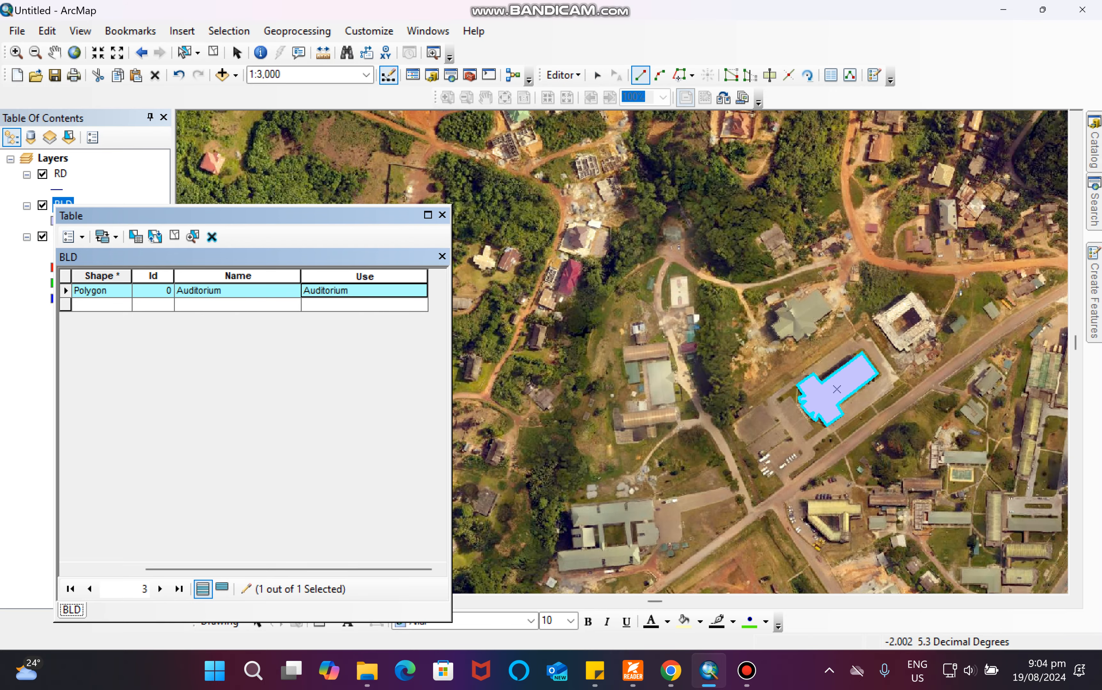
scroll(803, 310, down, 4)
scroll(867, 365, down, 2)
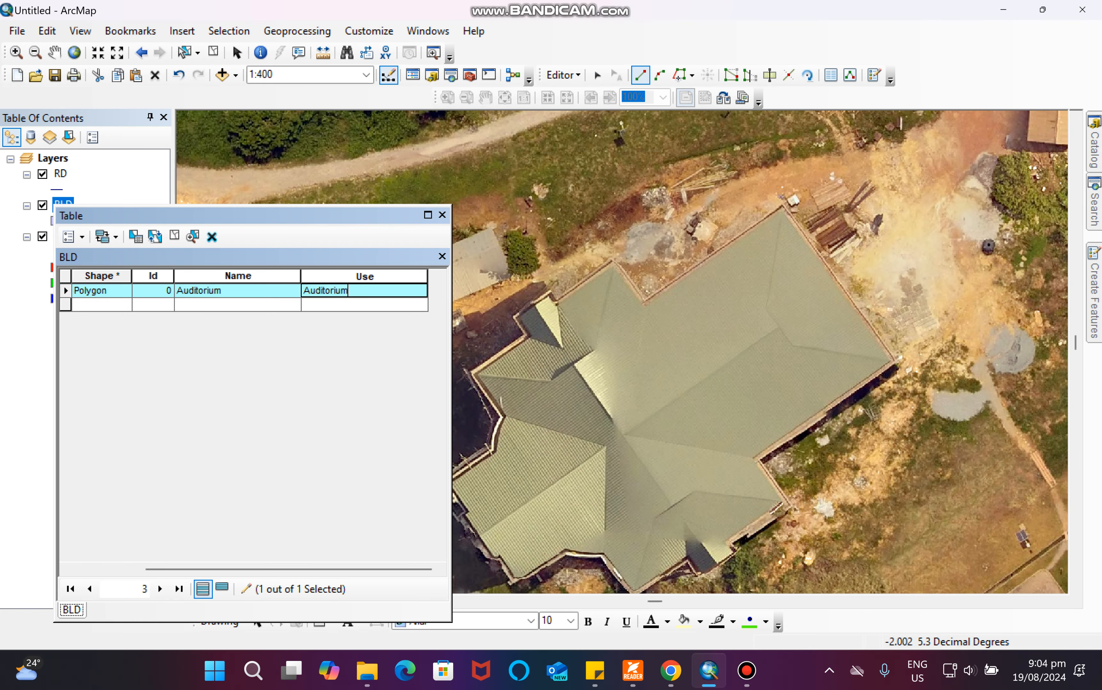
click(784, 206)
click(895, 364)
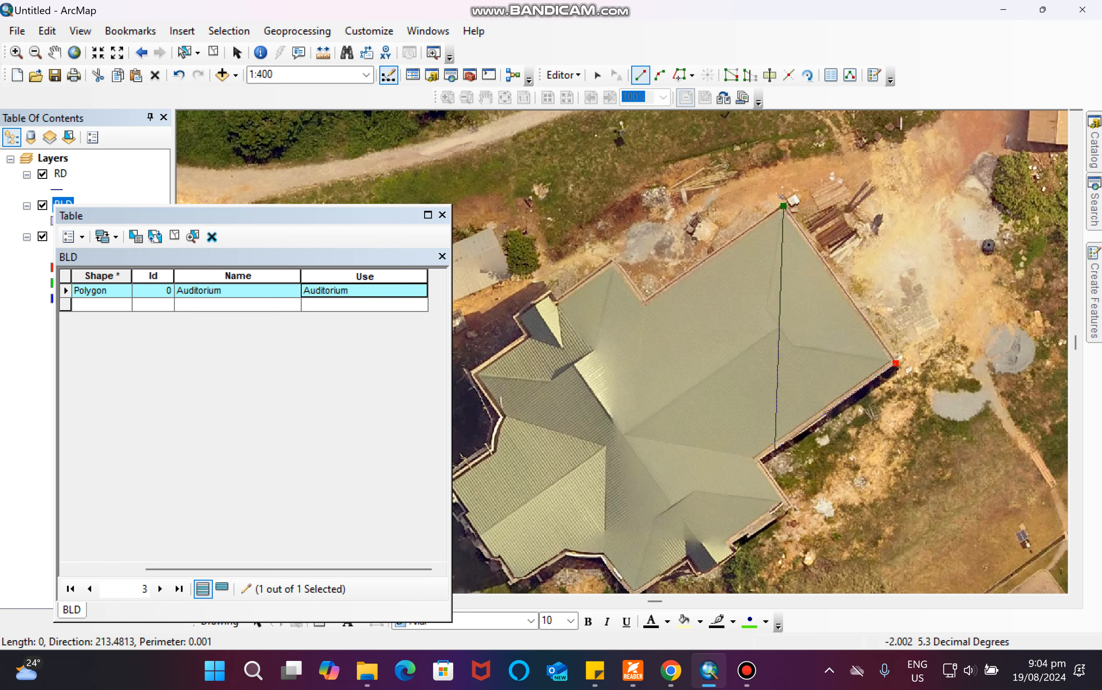
click(756, 459)
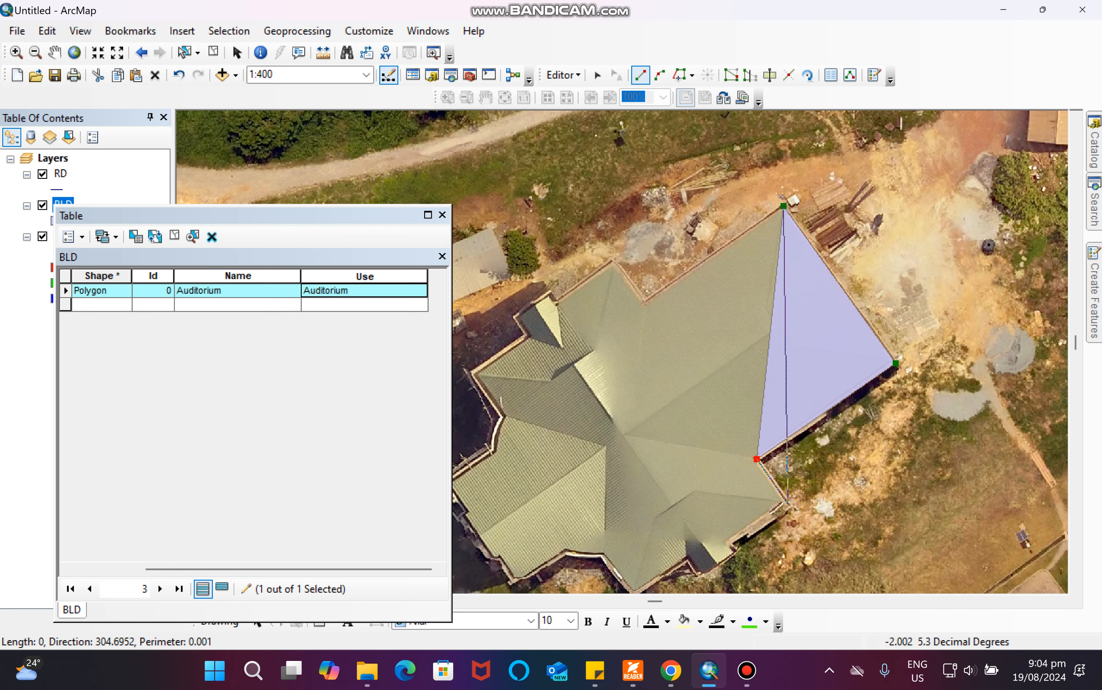
click(787, 504)
click(729, 542)
click(735, 554)
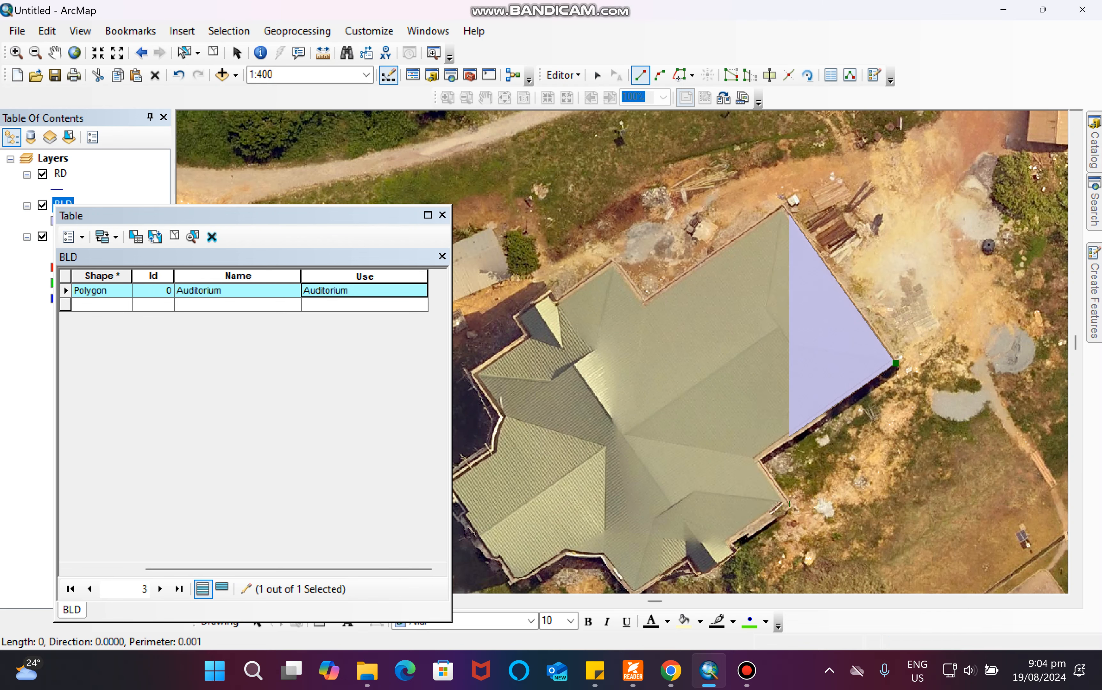
click(702, 575)
click(686, 560)
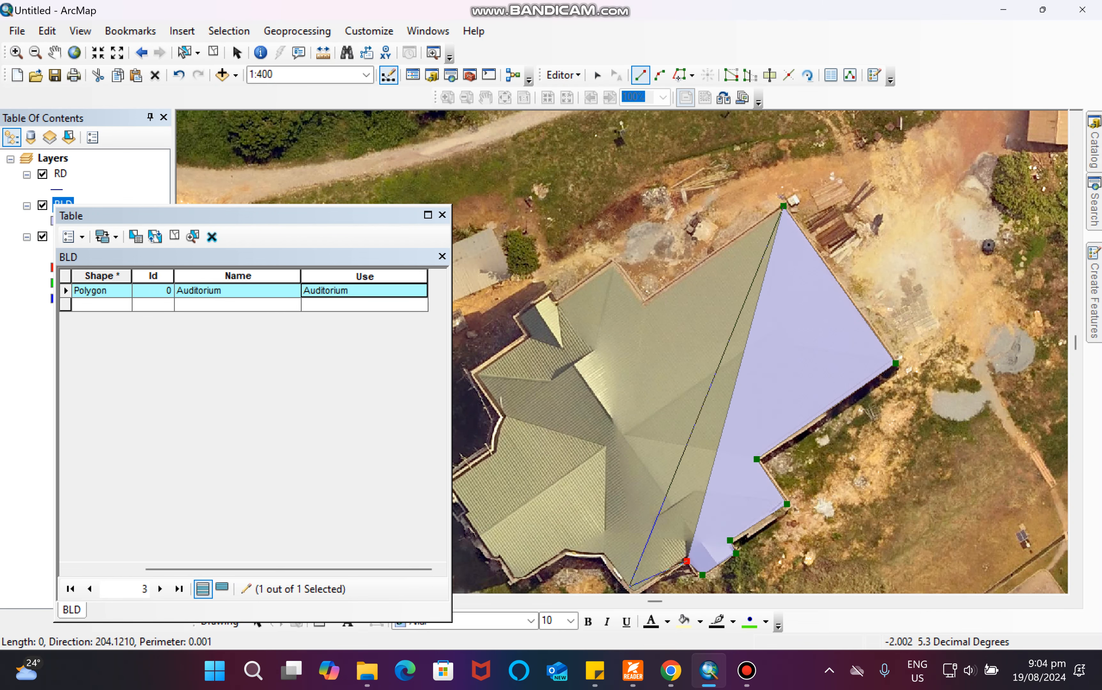
scroll(621, 335, down, 3)
scroll(621, 336, up, 2)
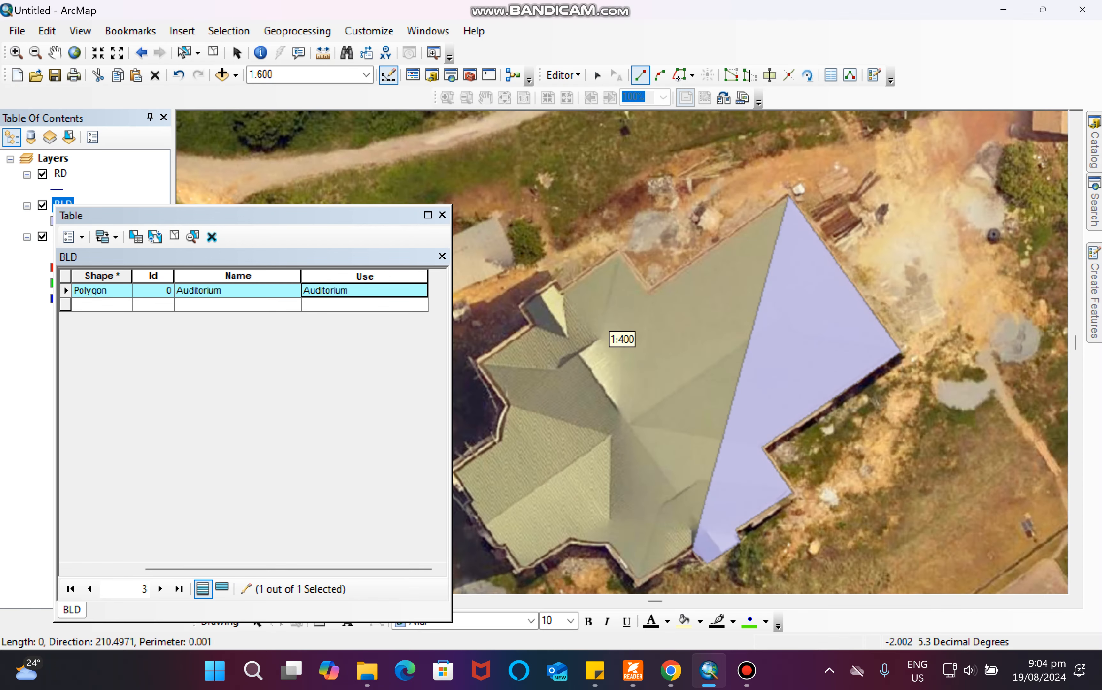
click(636, 585)
click(606, 546)
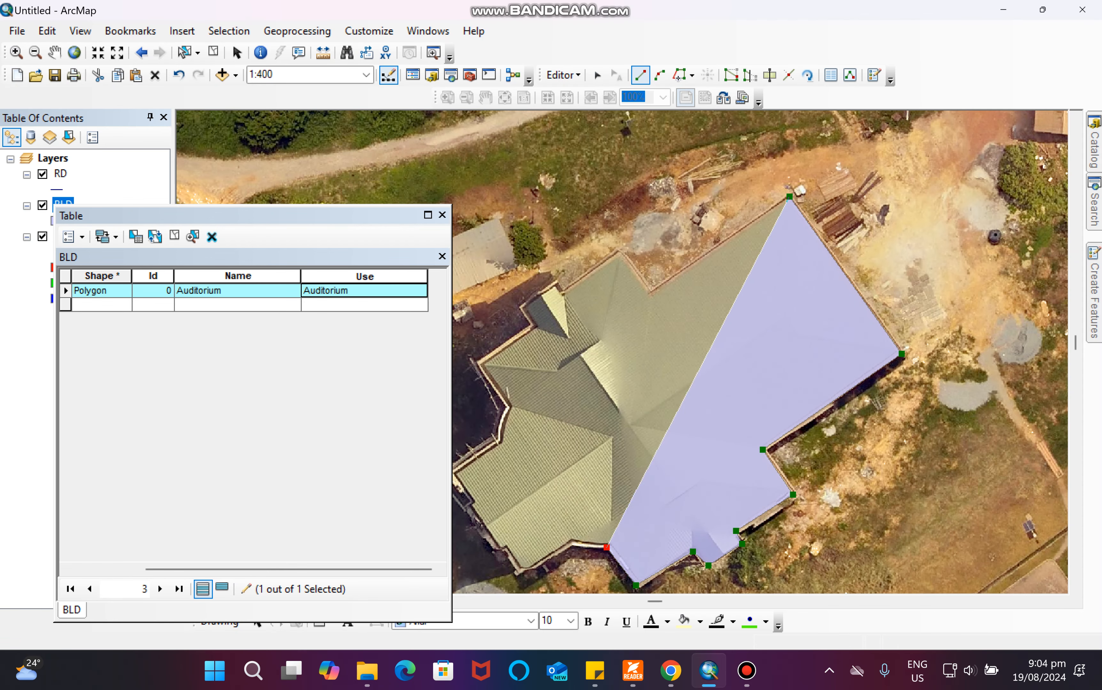
click(571, 543)
click(522, 571)
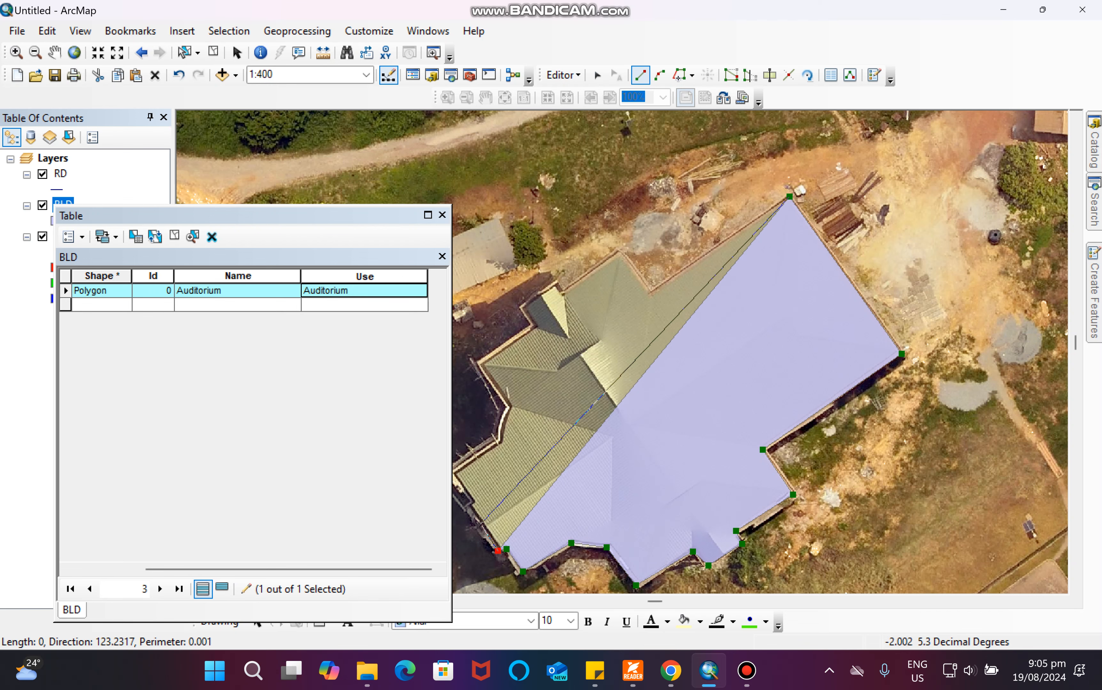
click(497, 552)
click(468, 506)
click(474, 503)
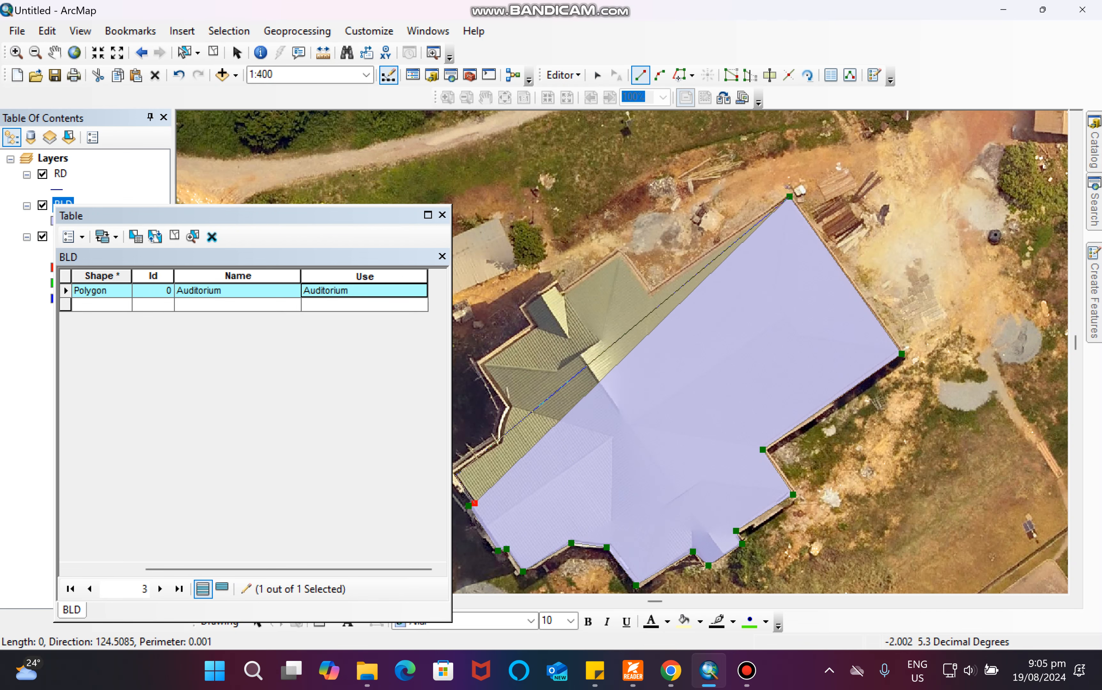
click(455, 475)
click(507, 438)
click(511, 412)
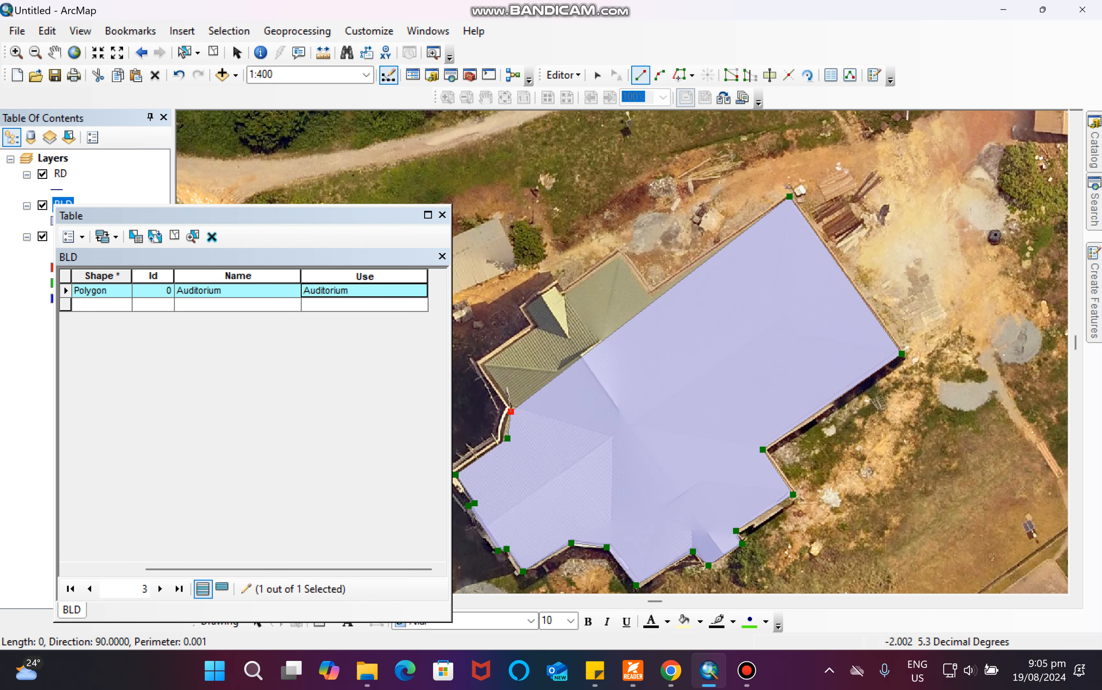
click(483, 364)
click(538, 325)
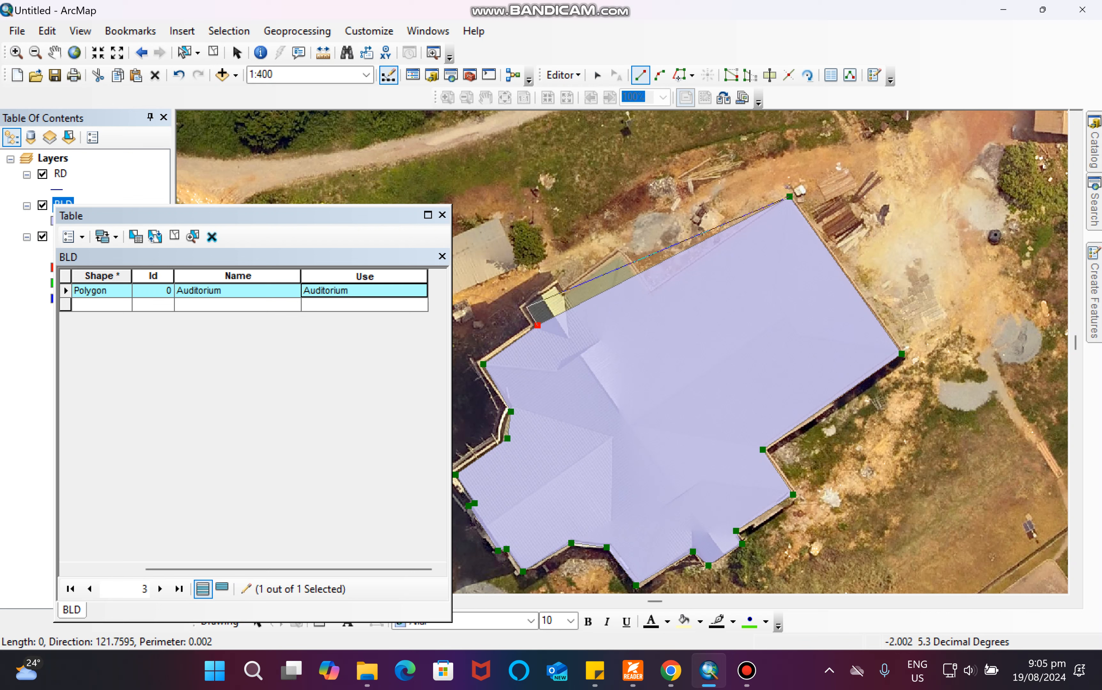
click(525, 307)
click(557, 288)
click(564, 294)
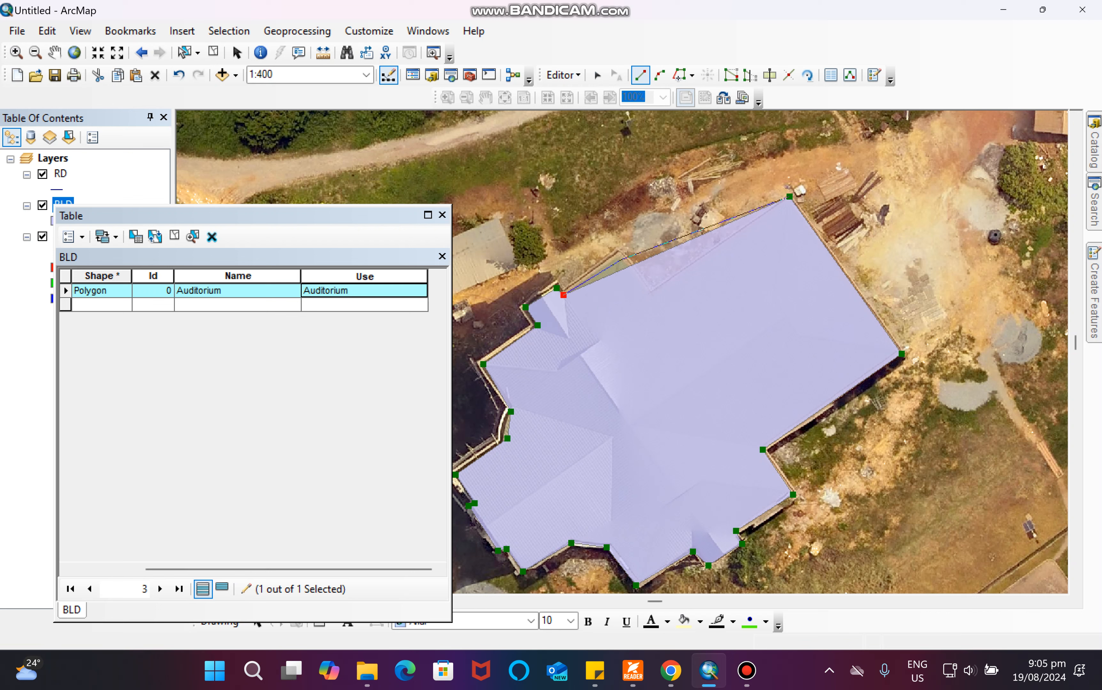
click(621, 253)
click(647, 294)
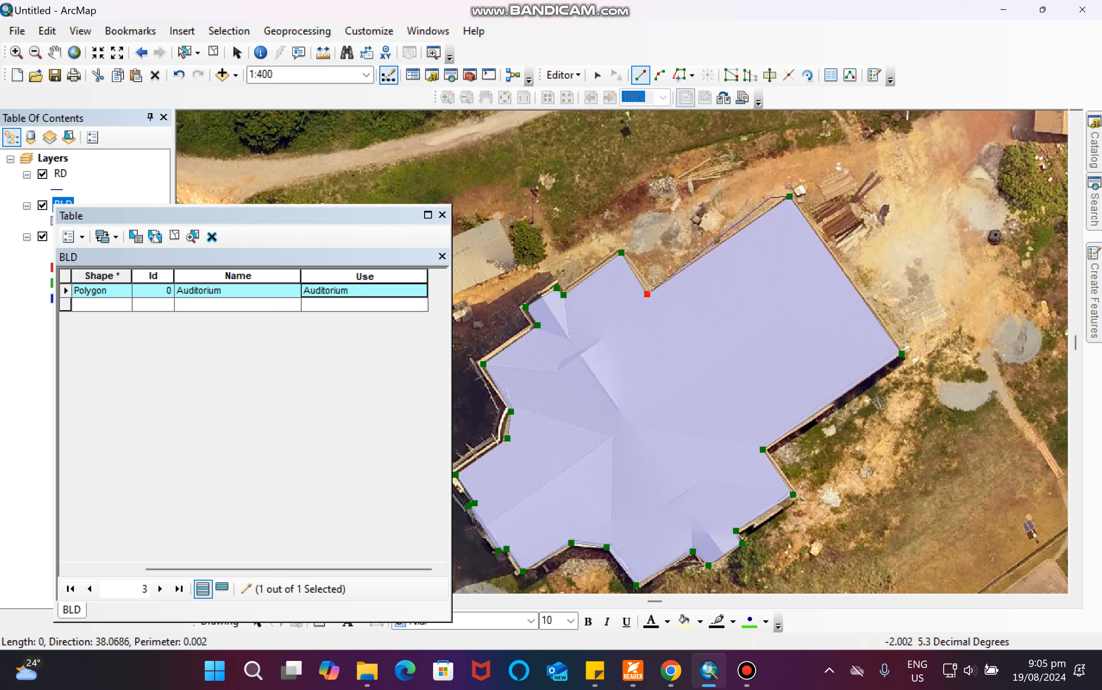
key(F2)
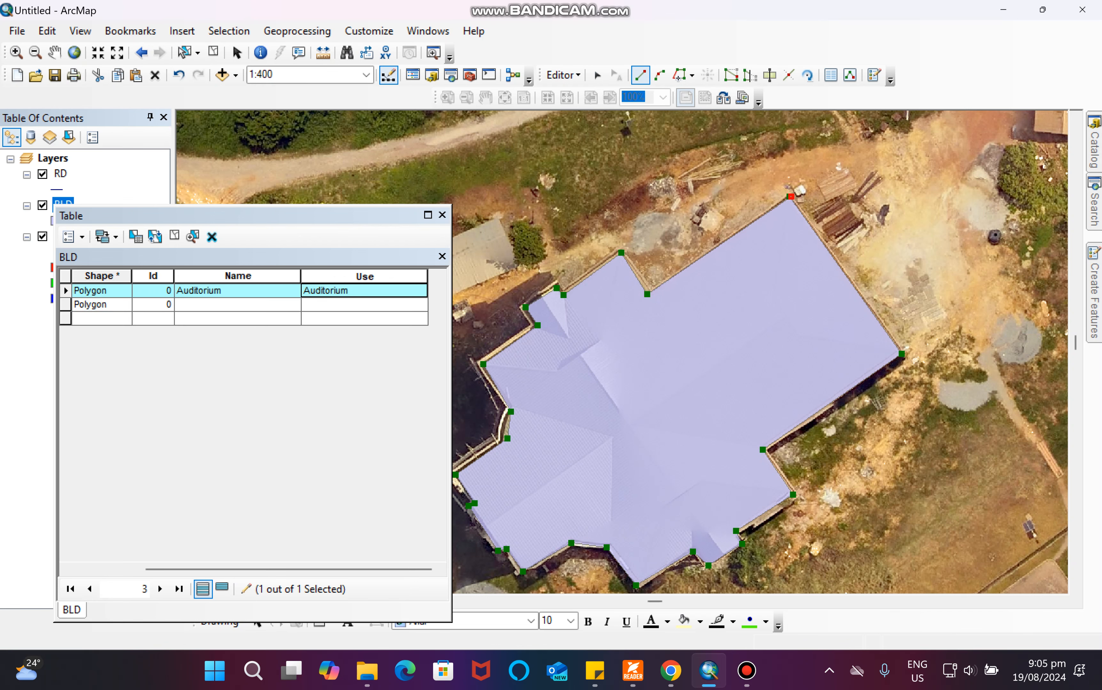
Enter Cafe as both the Name and the Use of the new building record.
text(afe)
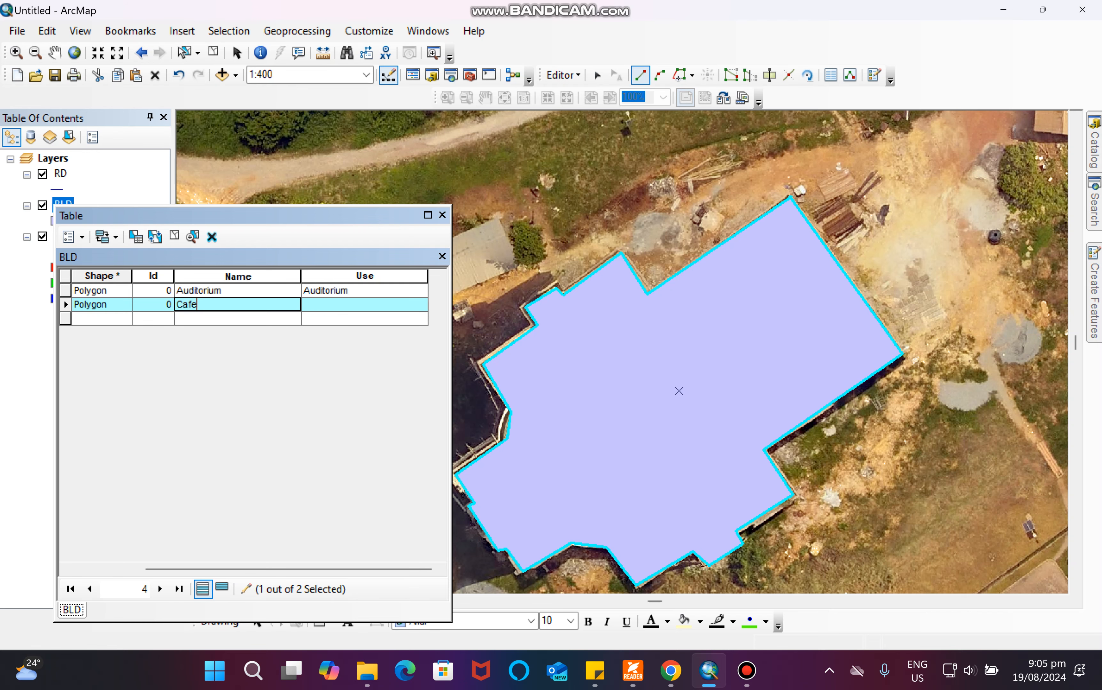
key(Tab)
text(Ca)
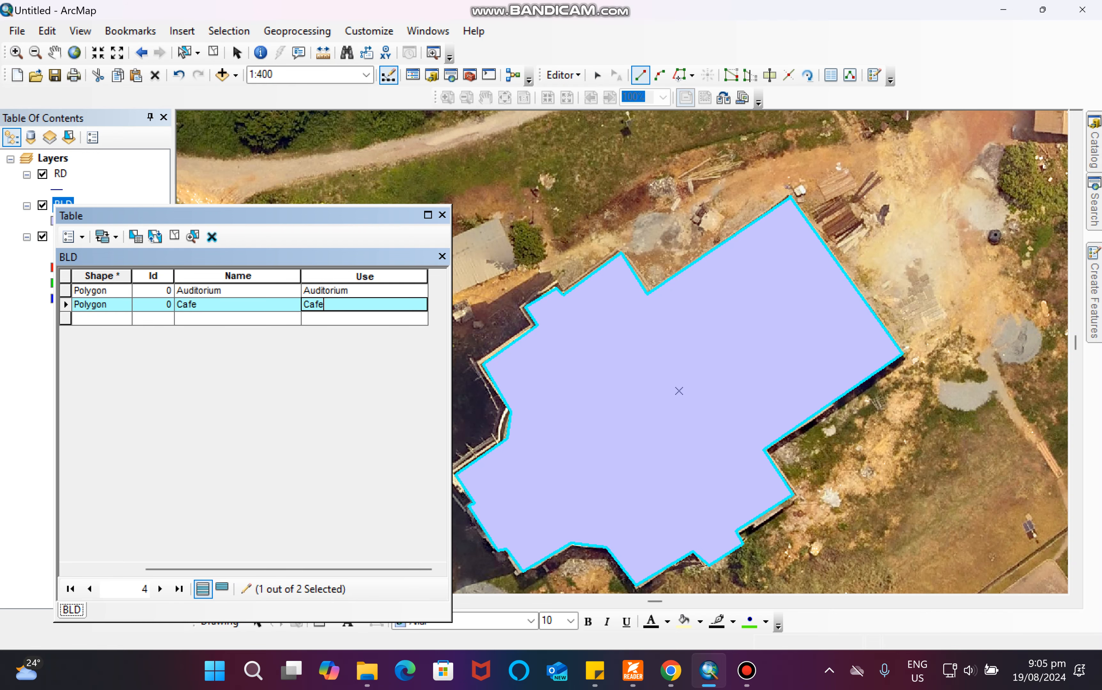
Digitize a BLD polygon around the outline of the large unroofed building to the east.
scroll(943, 360, down, 3)
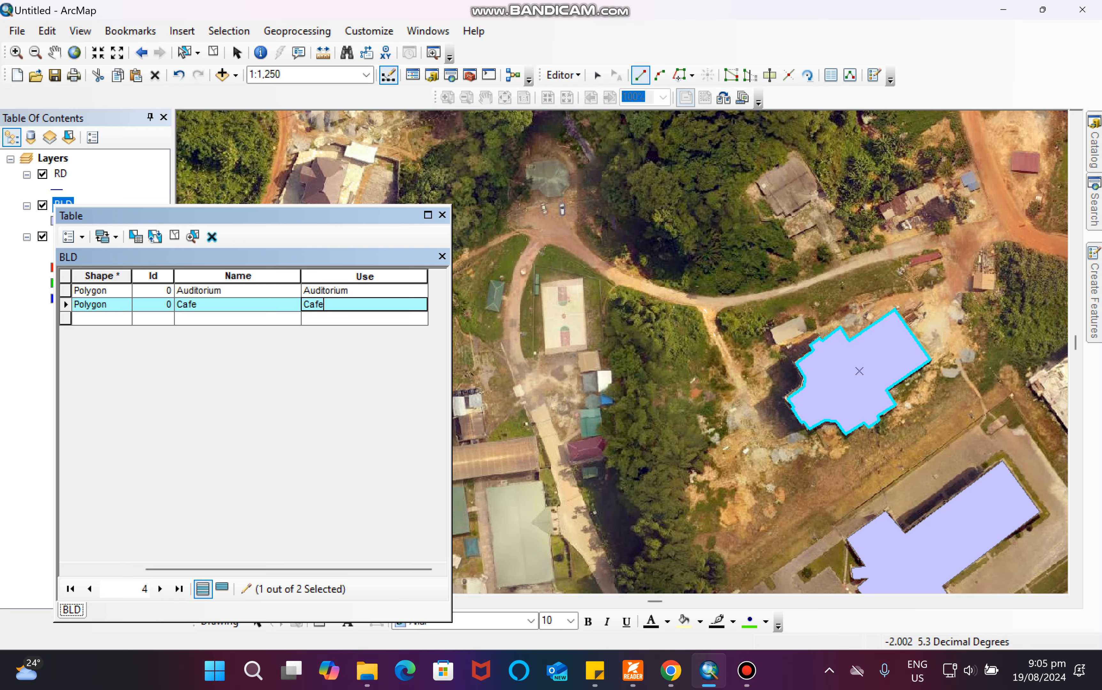
scroll(783, 365, down, 3)
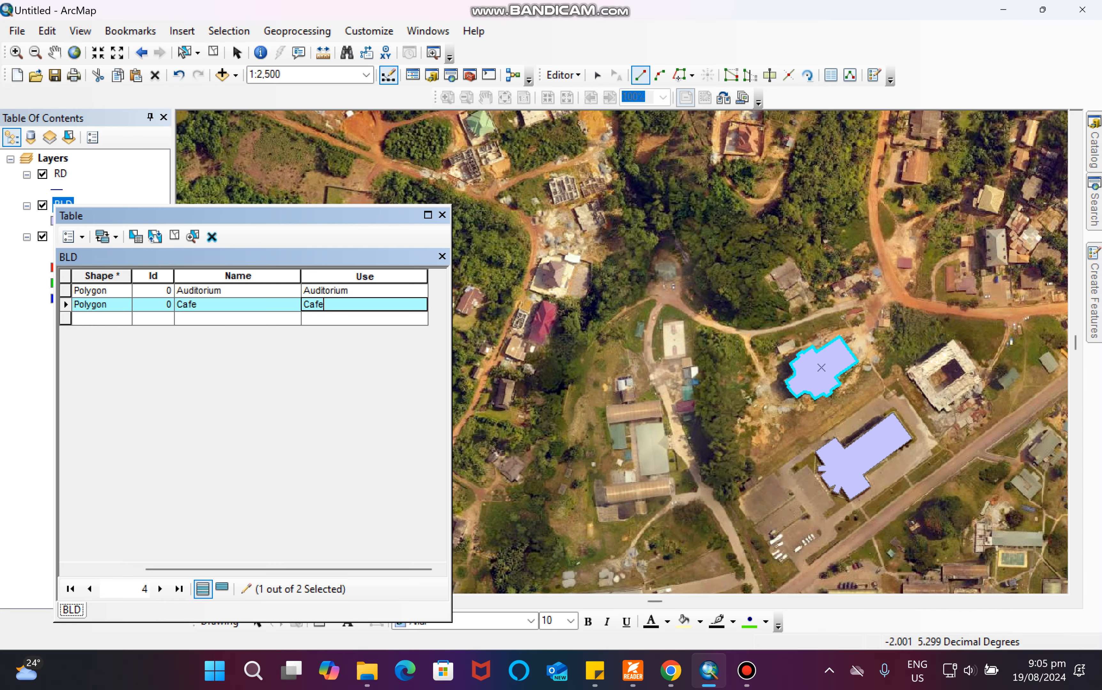
scroll(616, 338, down, 1)
scroll(616, 338, up, 1)
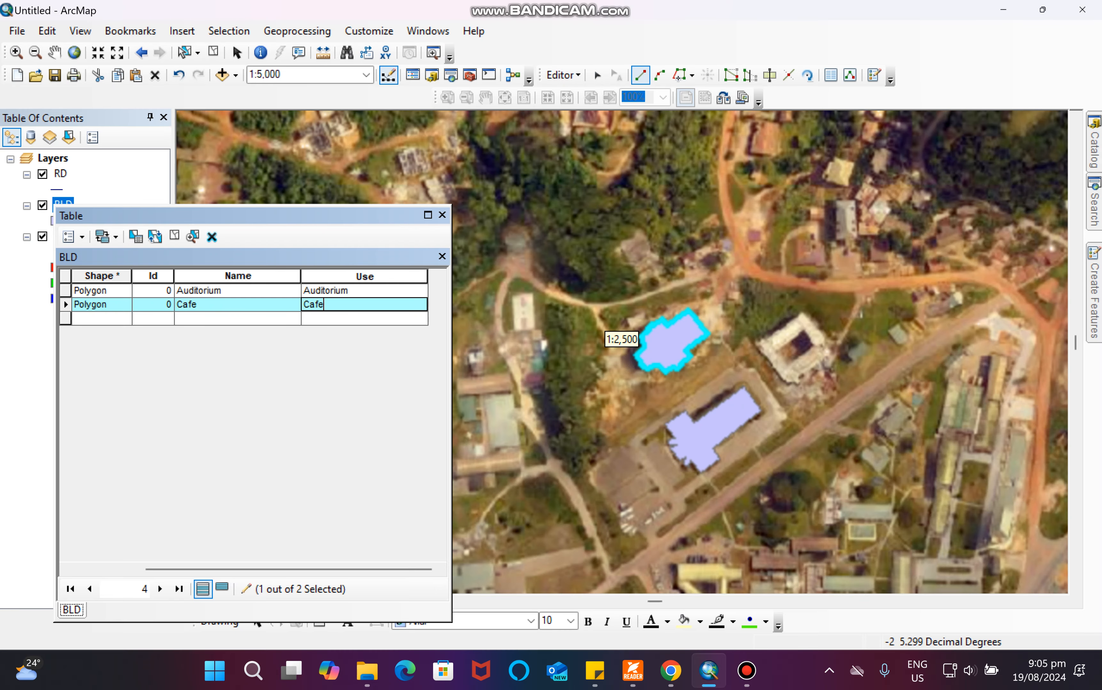
scroll(616, 338, up, 5)
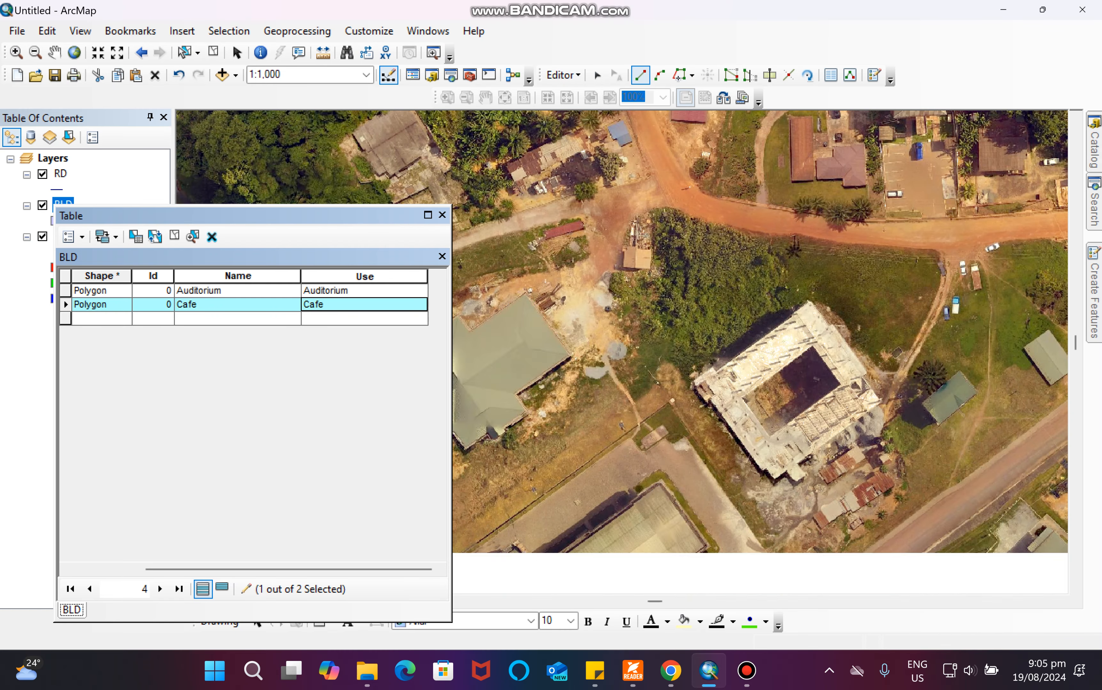
scroll(620, 339, up, 2)
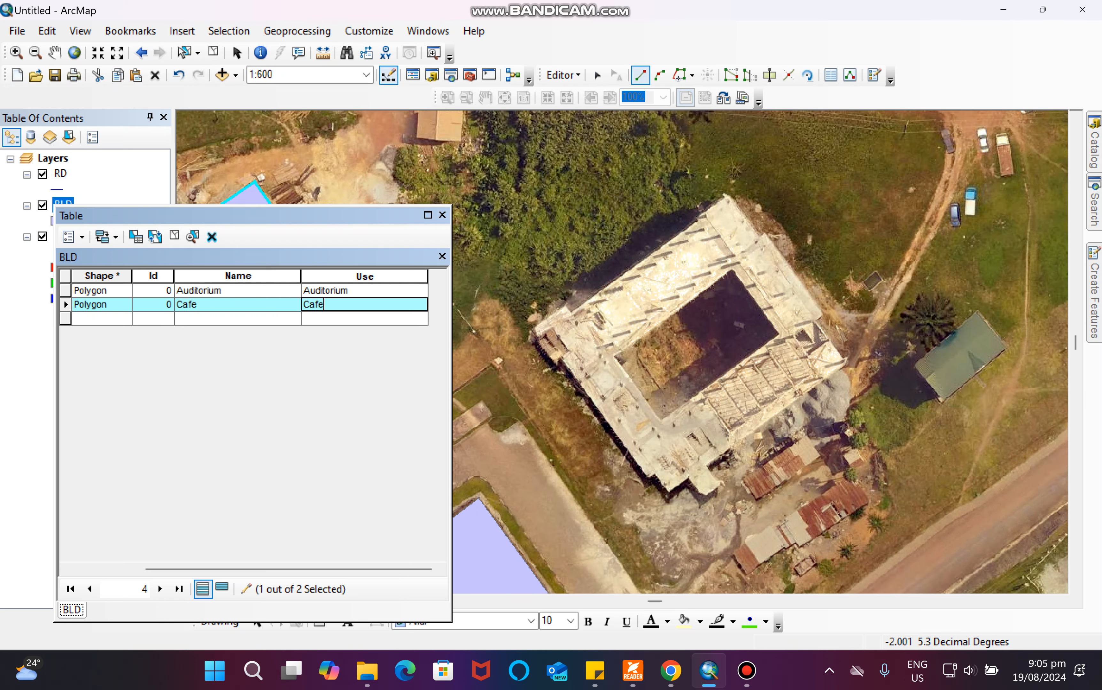
click(538, 333)
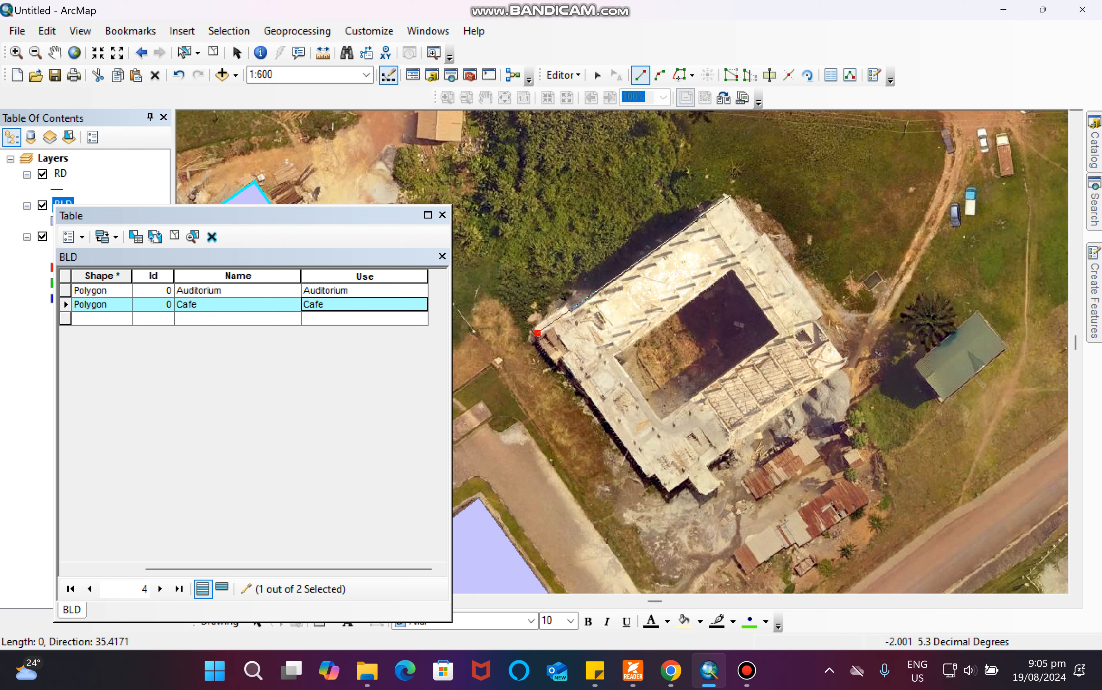
click(731, 196)
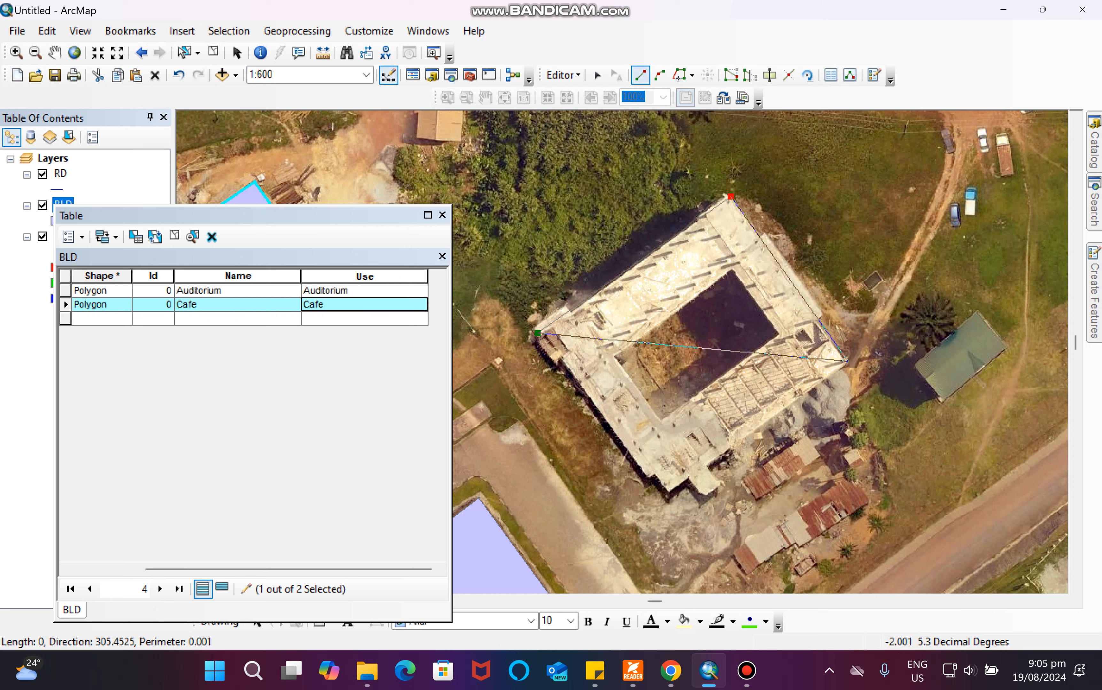
click(847, 361)
click(709, 466)
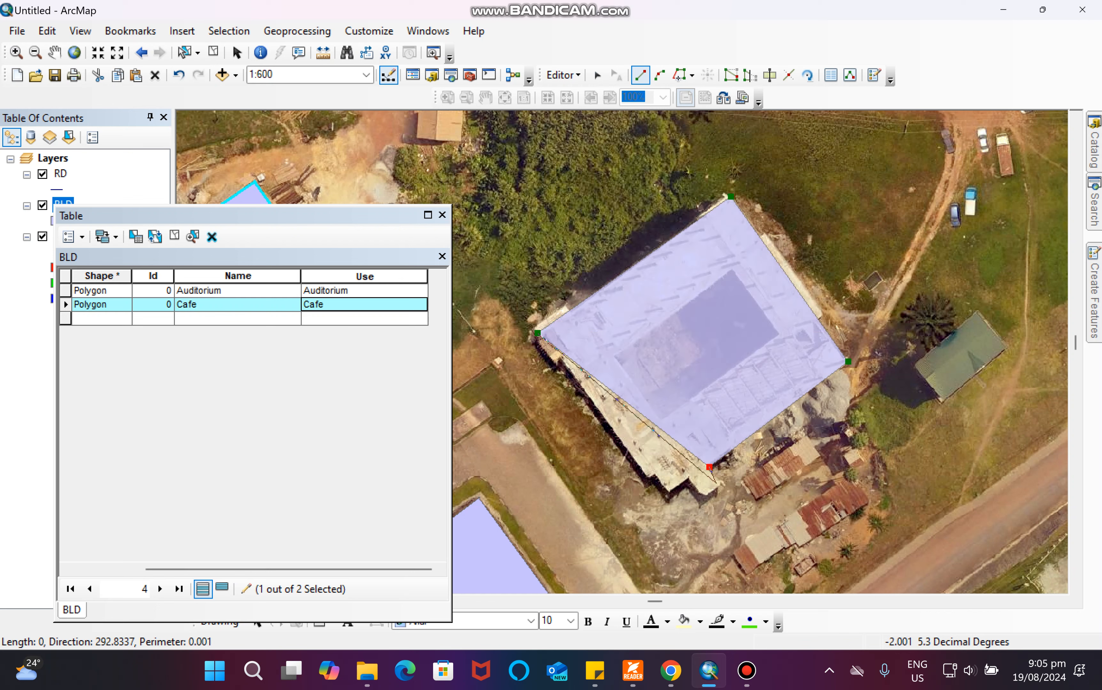
click(722, 484)
click(703, 499)
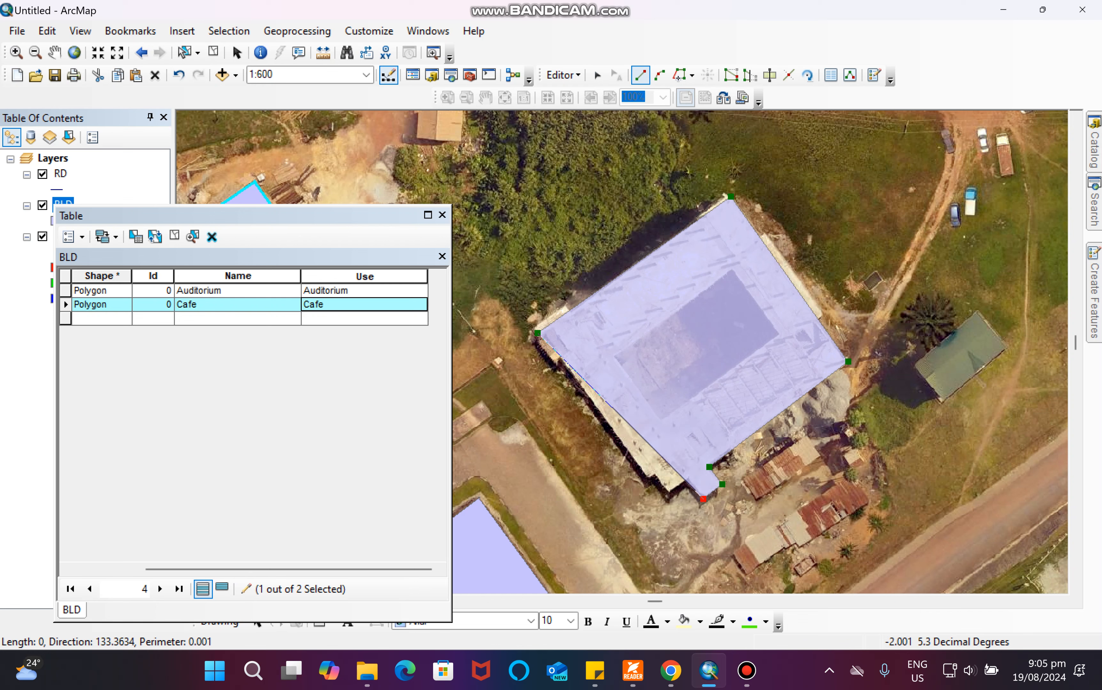
click(687, 483)
click(670, 493)
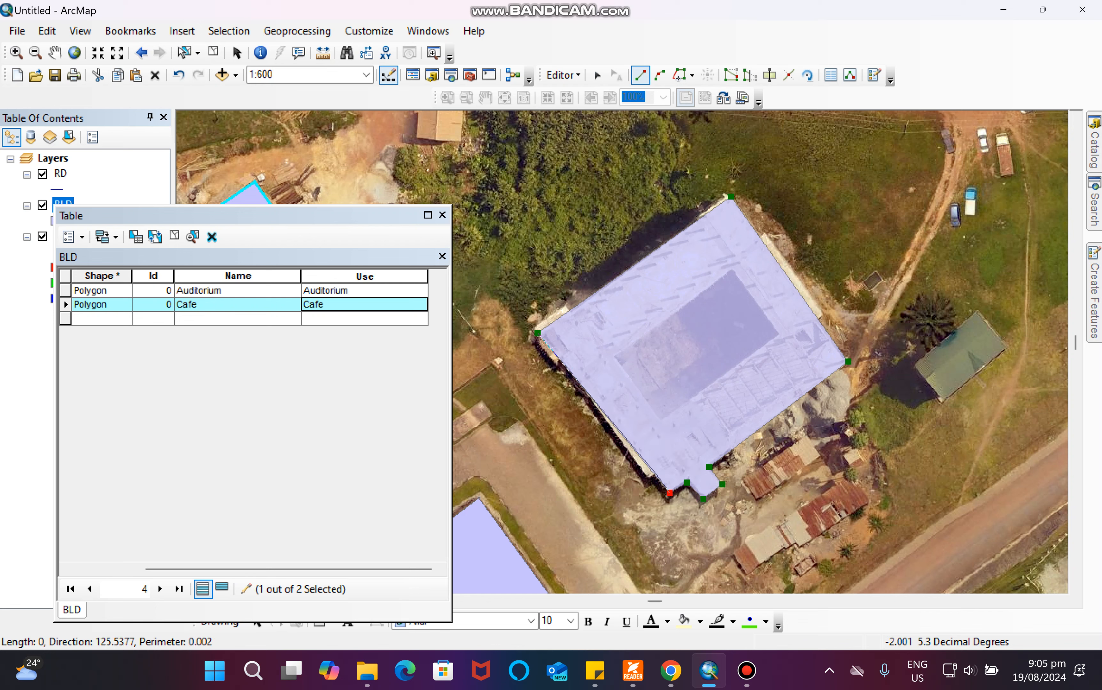
click(657, 474)
click(647, 480)
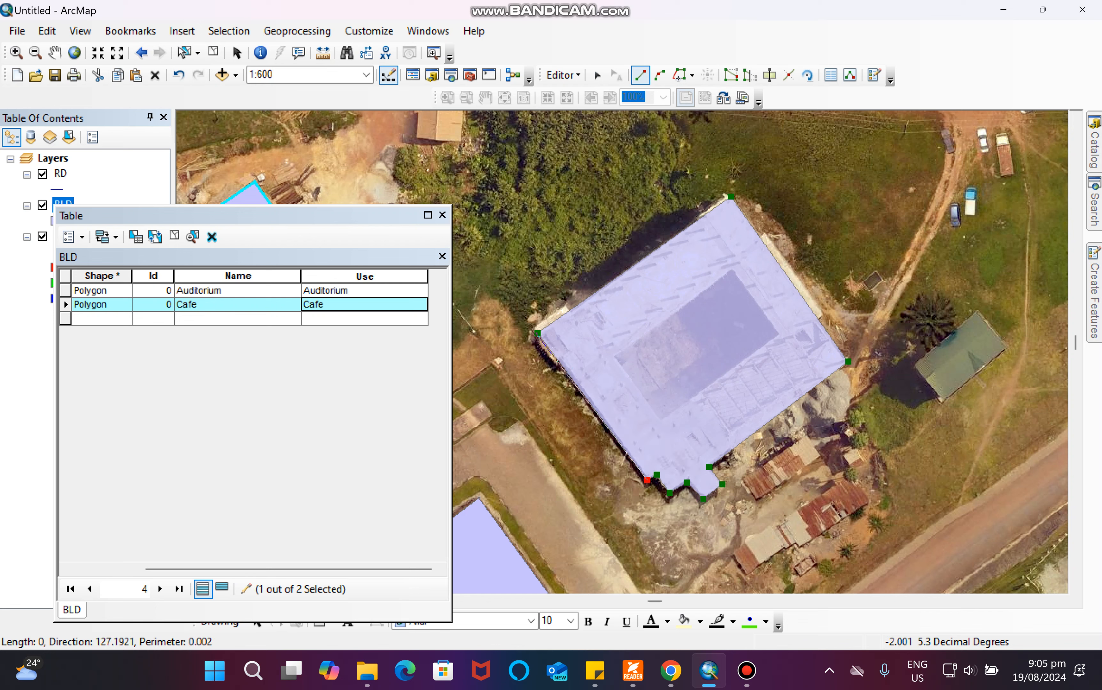
key(F2)
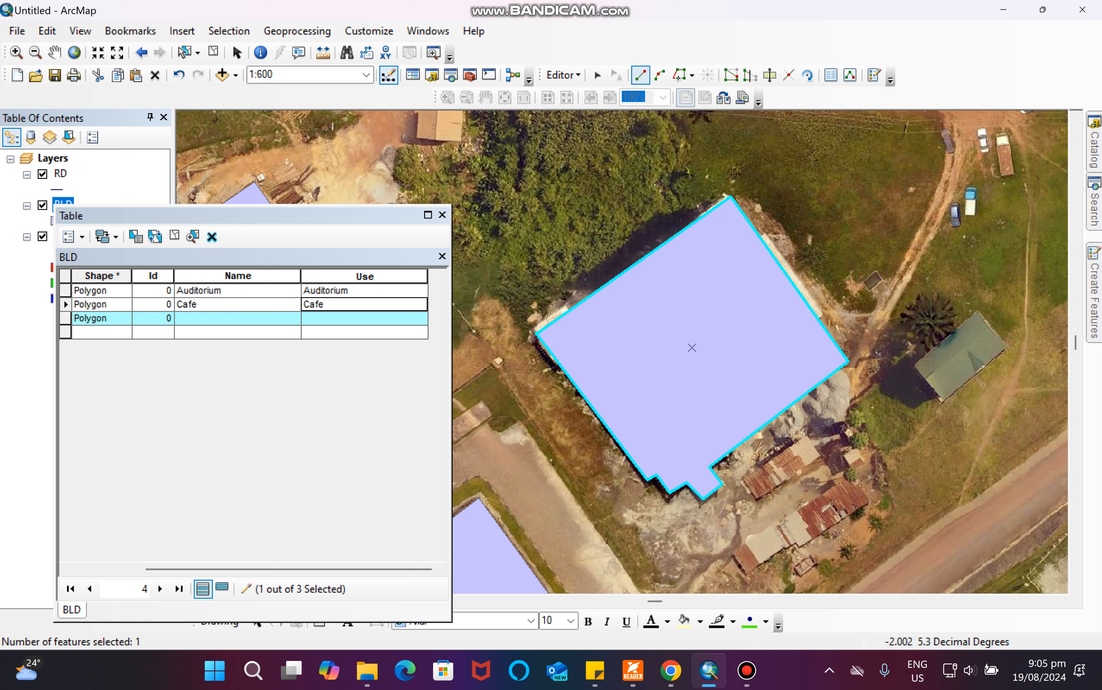
Enter FIM Faculty as the Name and Lecture Hall as the Use of the new building record.
click(237, 318)
text(FIM Faculty)
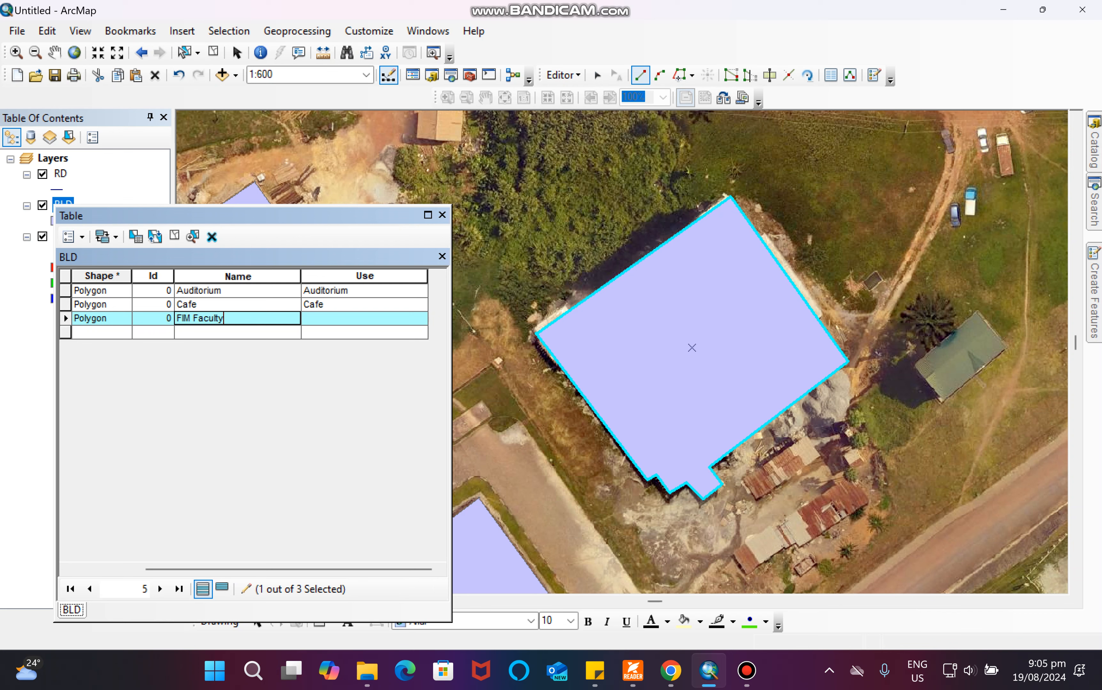
key(Tab)
text(Lec)
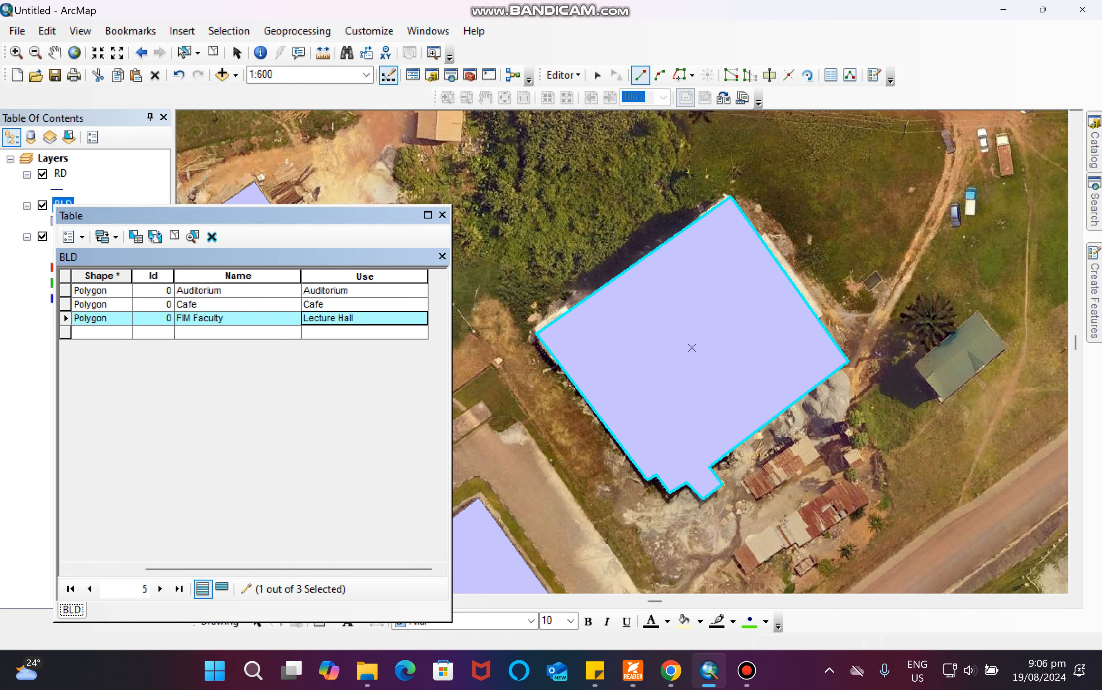
Restyle the BLD layer as hollow polygons with a red outline of width 1.
drag(252, 215, 354, 201)
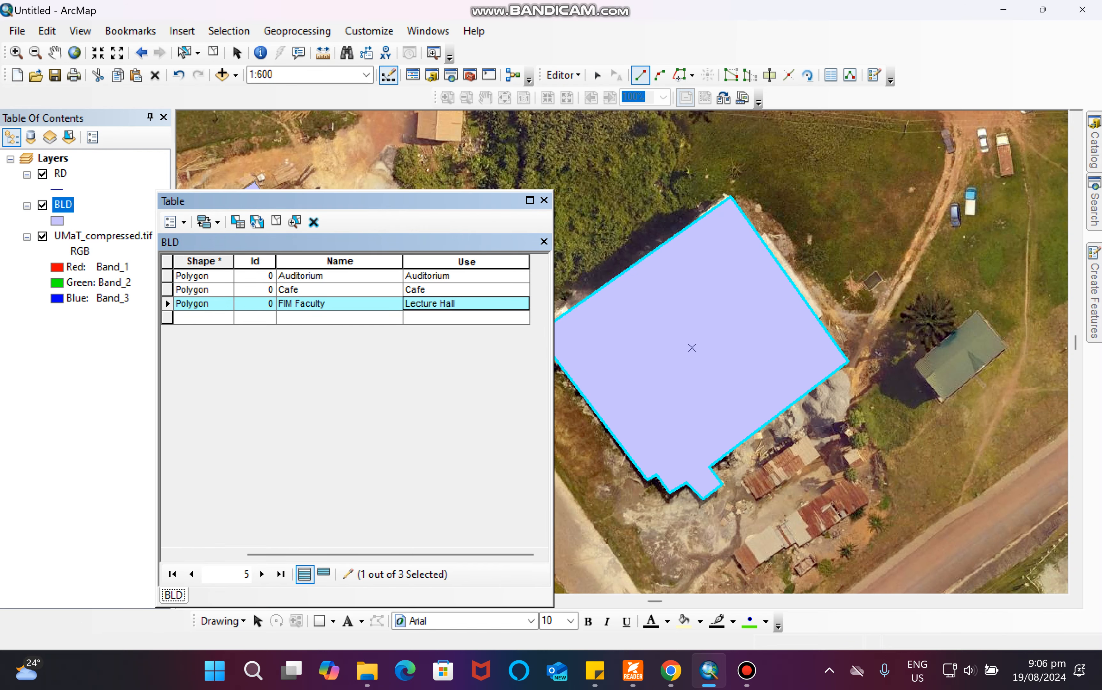
click(57, 220)
click(378, 299)
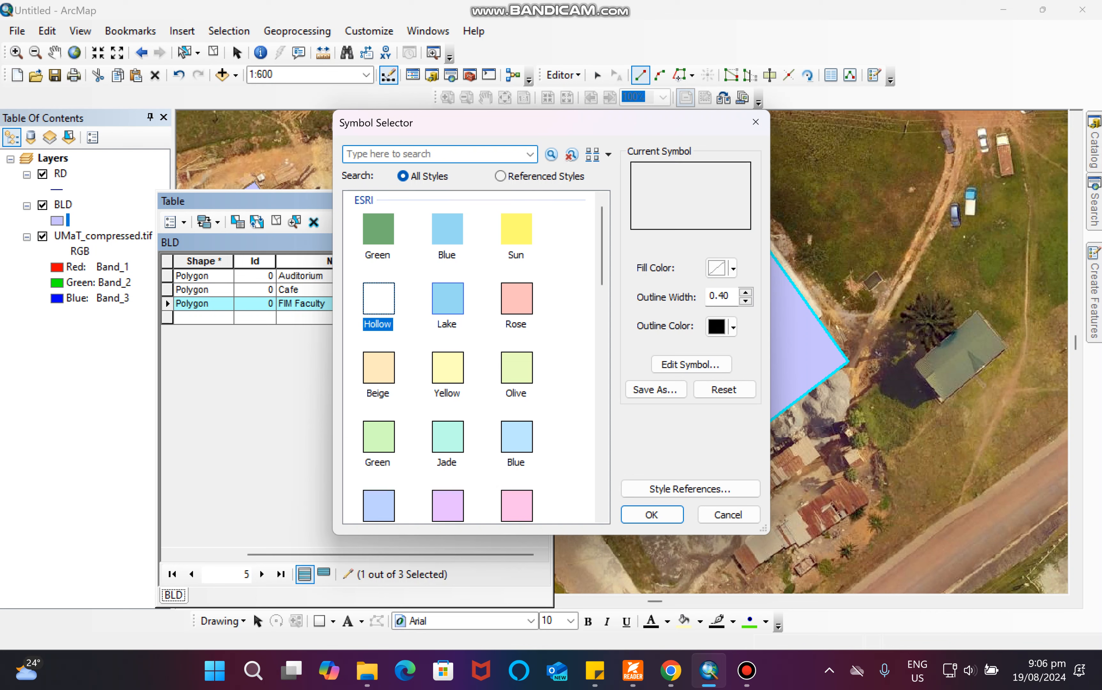
click(721, 326)
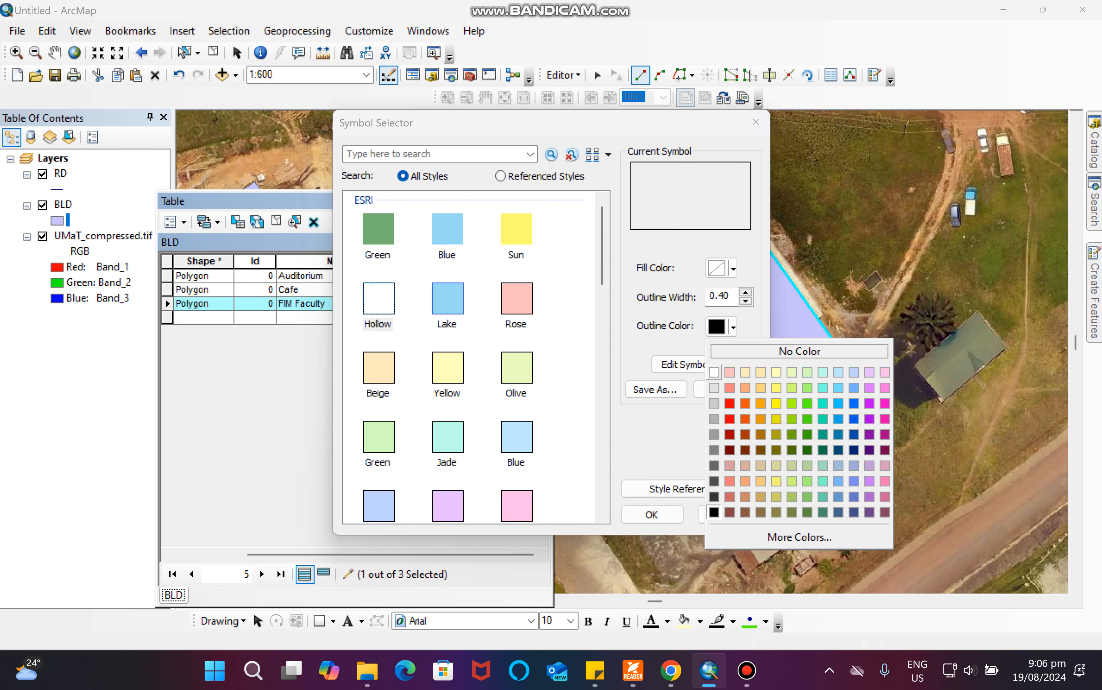
click(729, 419)
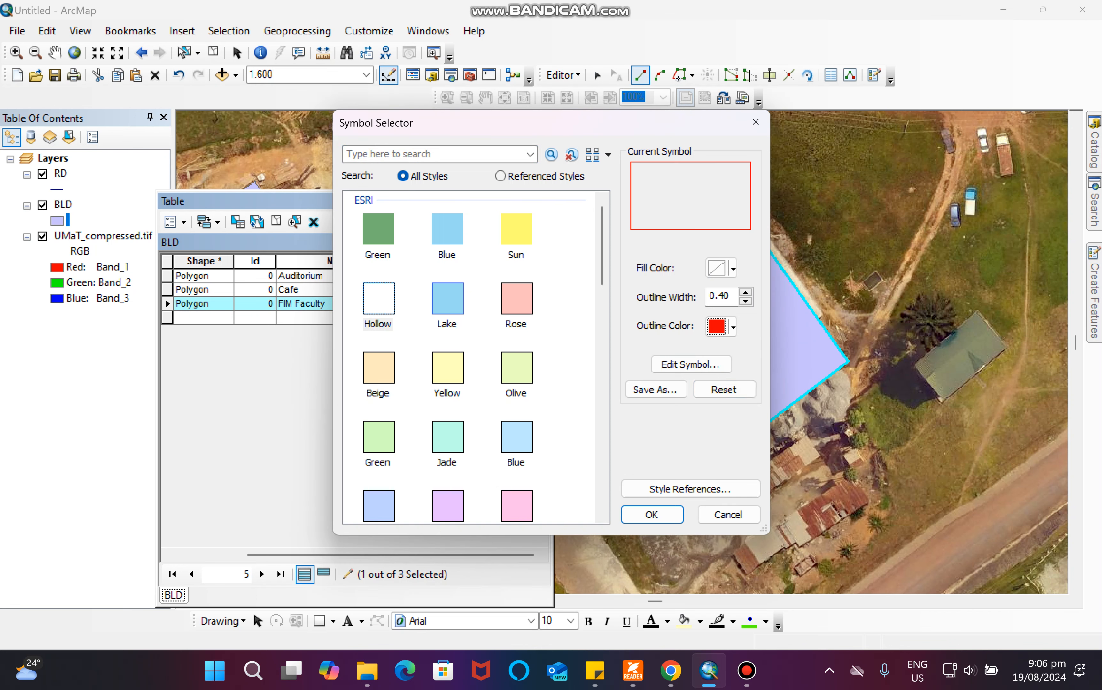
click(746, 292)
click(652, 514)
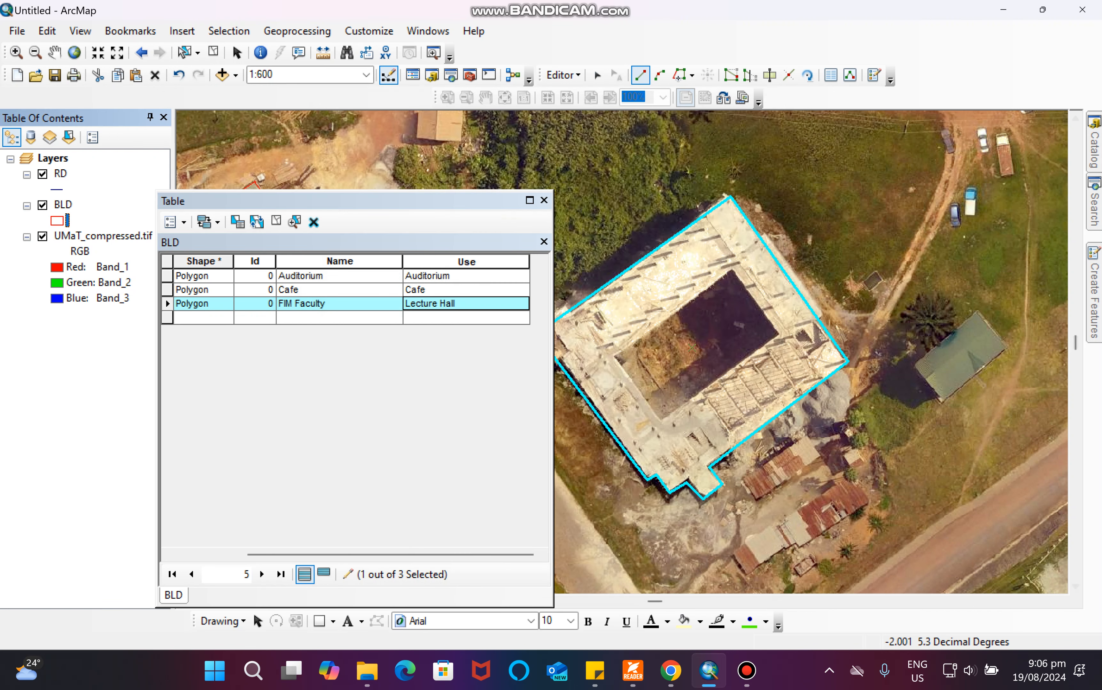
Cut the inner courtyard out of the FIM Faculty polygon and delete the cut-out piece.
click(769, 75)
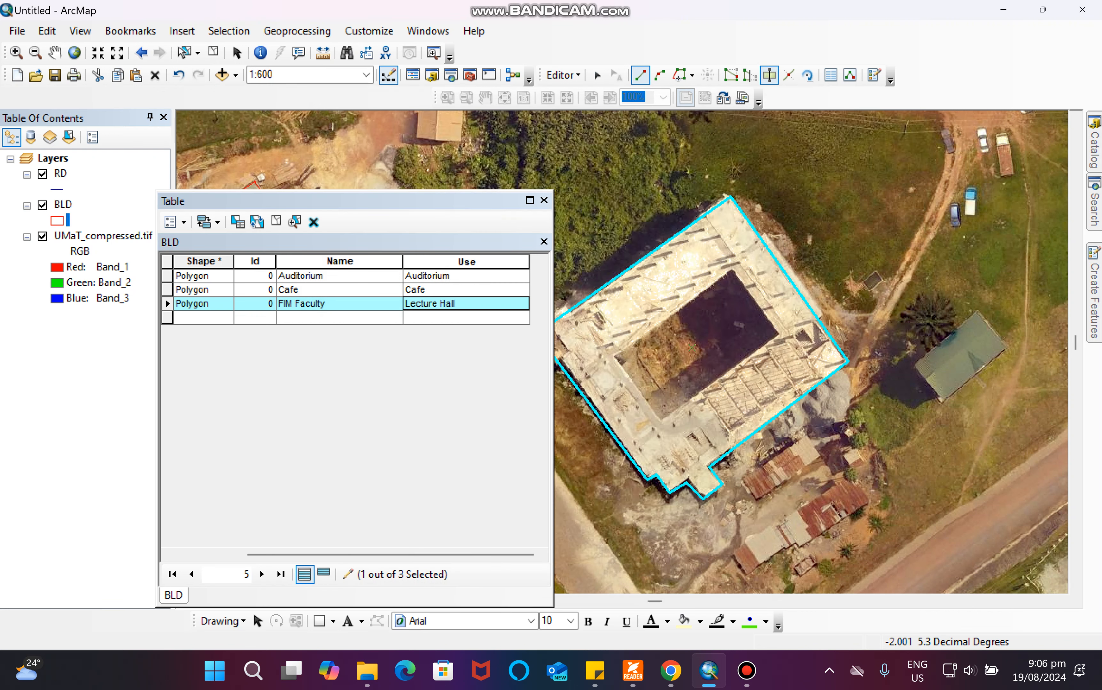
click(615, 355)
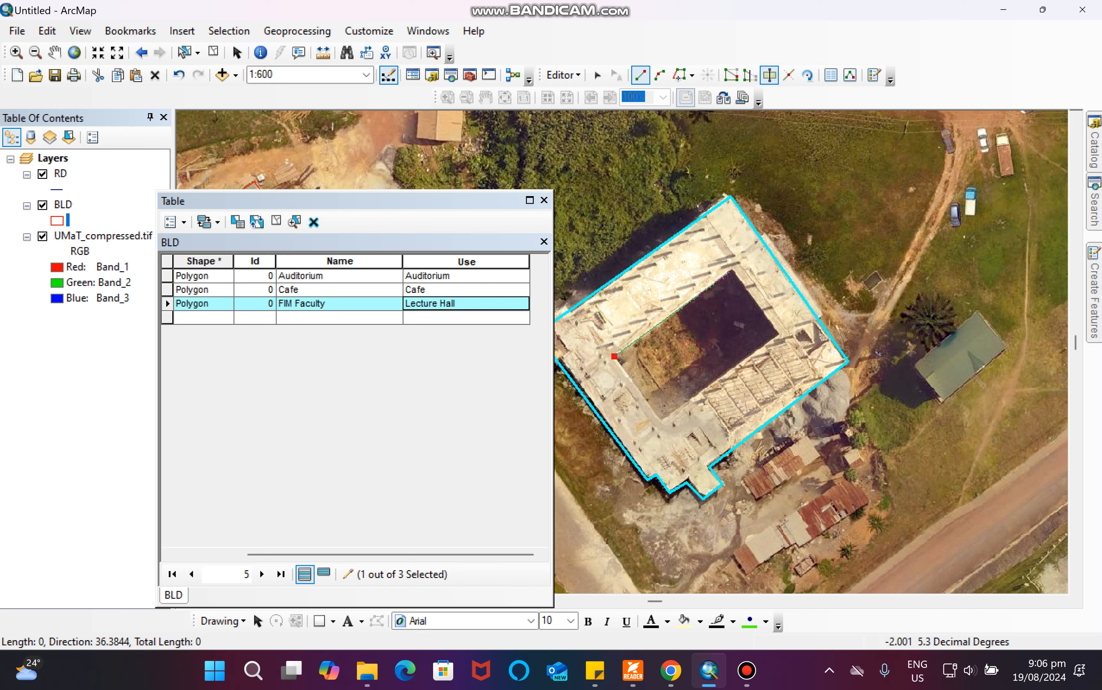
click(733, 272)
click(776, 332)
click(659, 418)
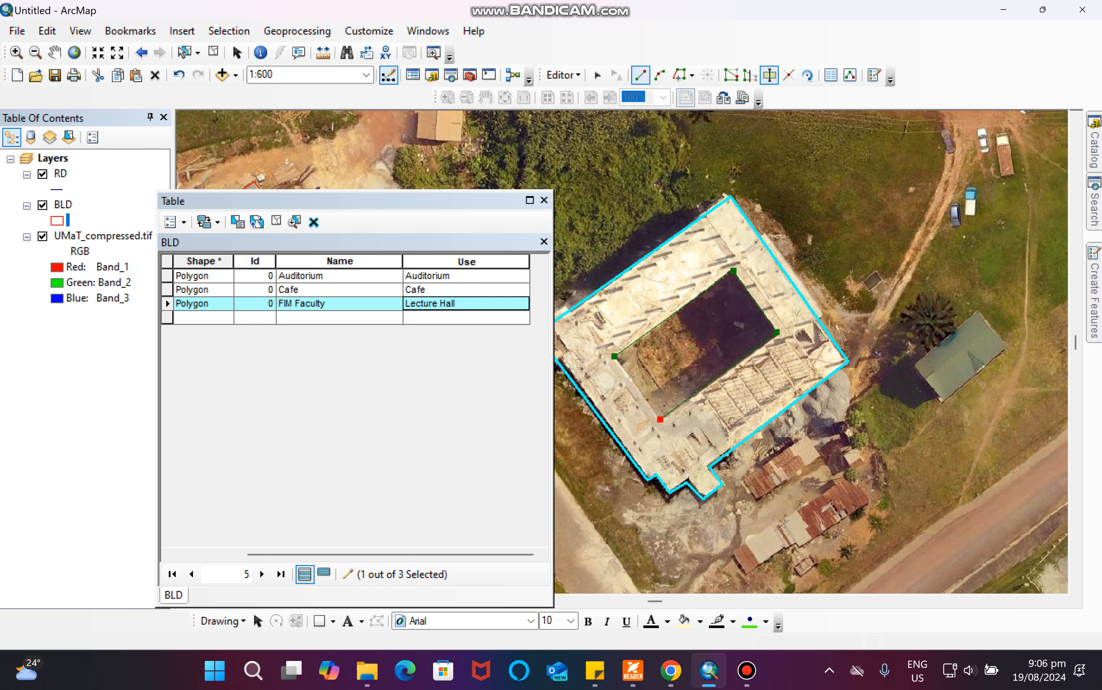
click(615, 355)
double_click(614, 355)
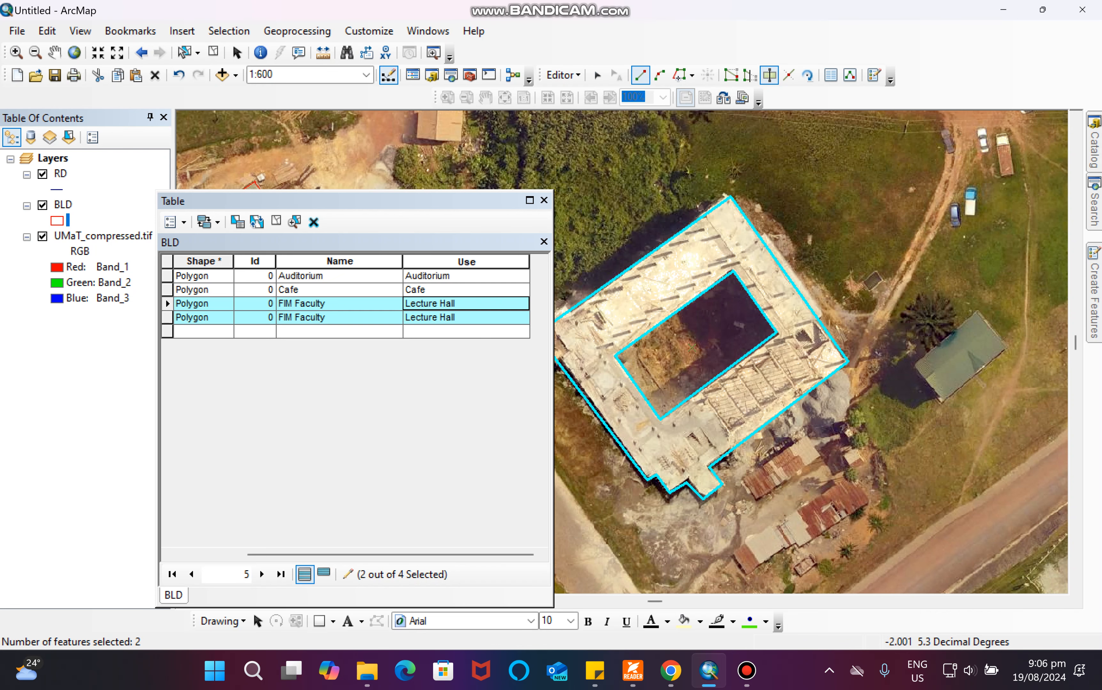
click(597, 74)
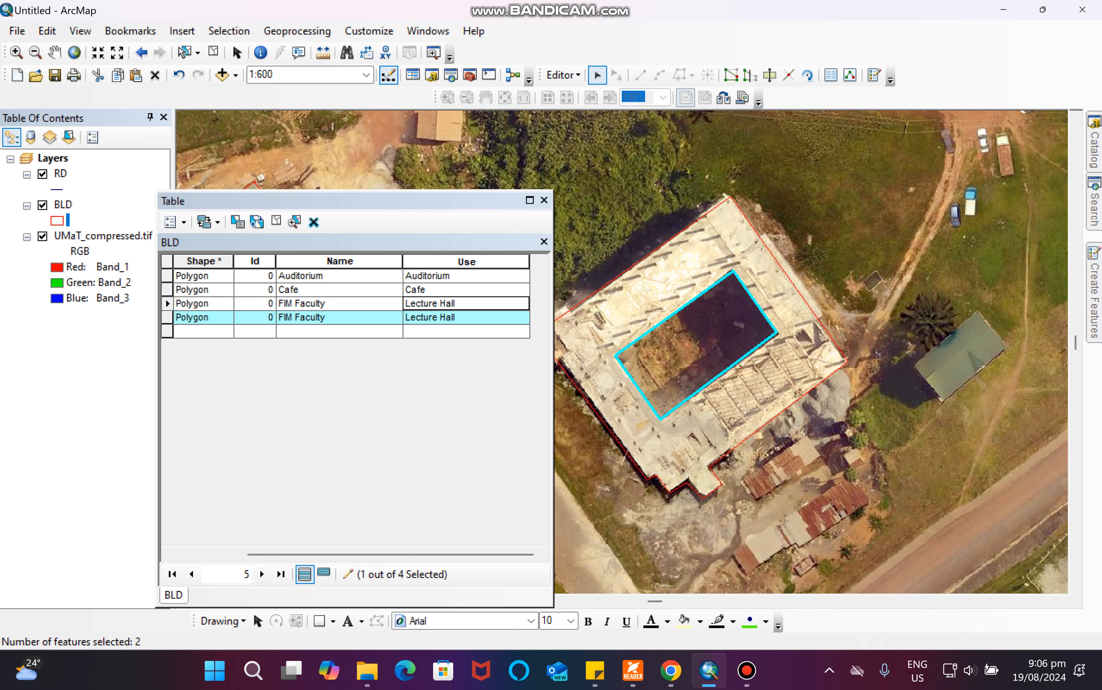
key(Delete)
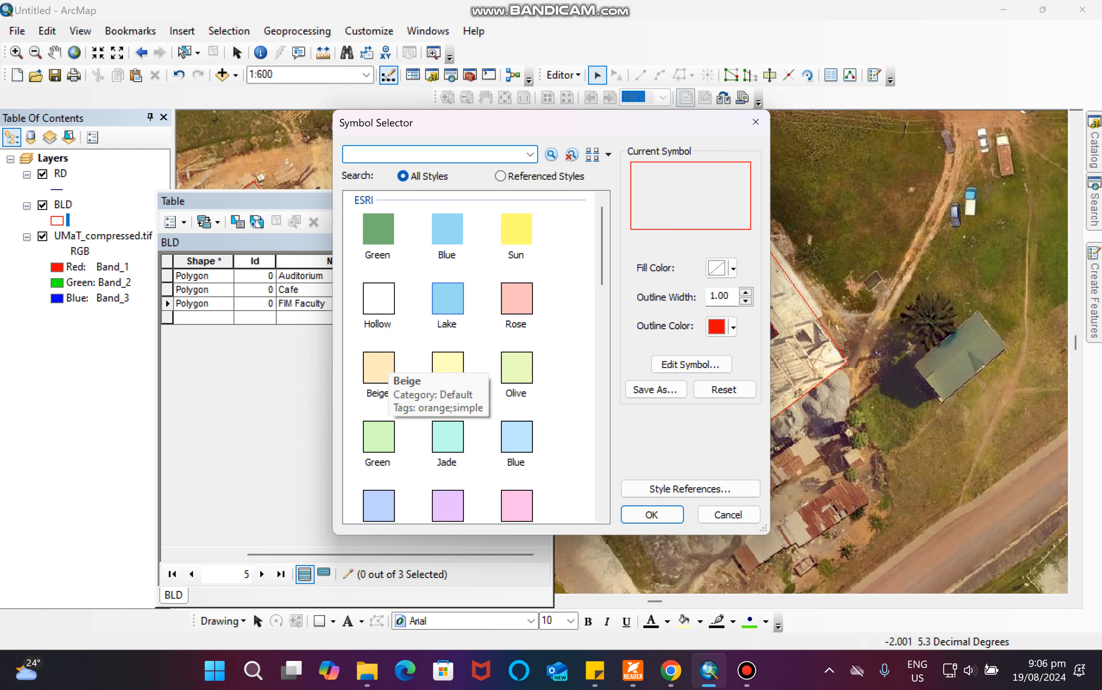
Change the BLD layer symbol to the Beige fill.
double_click(378, 368)
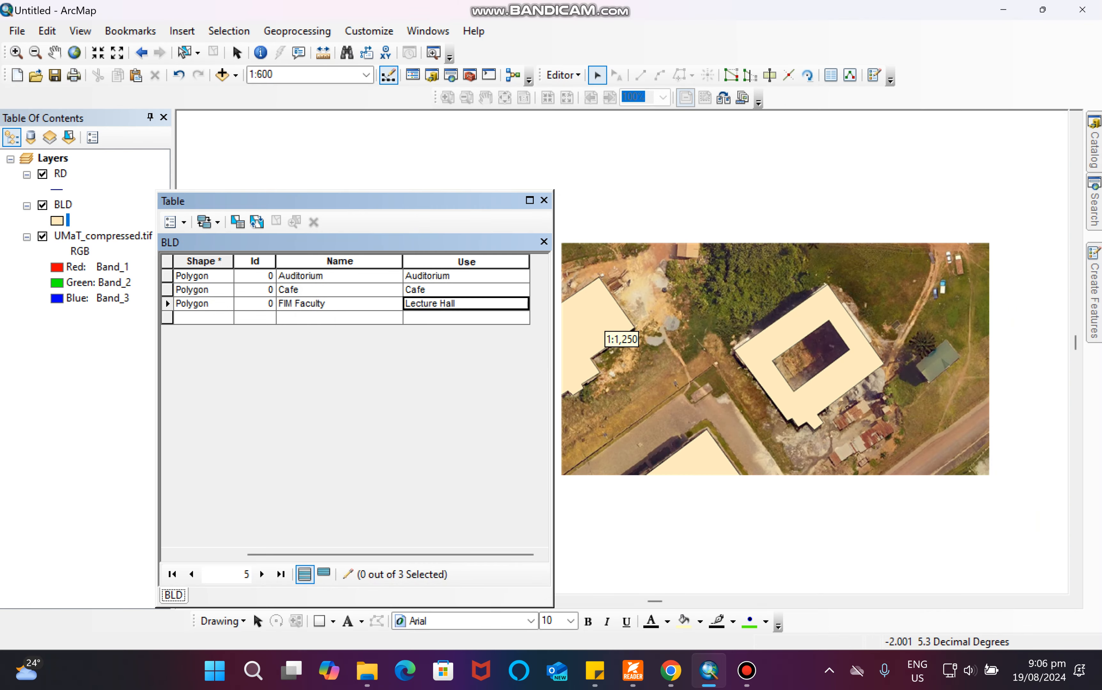
scroll(621, 338, down, 1)
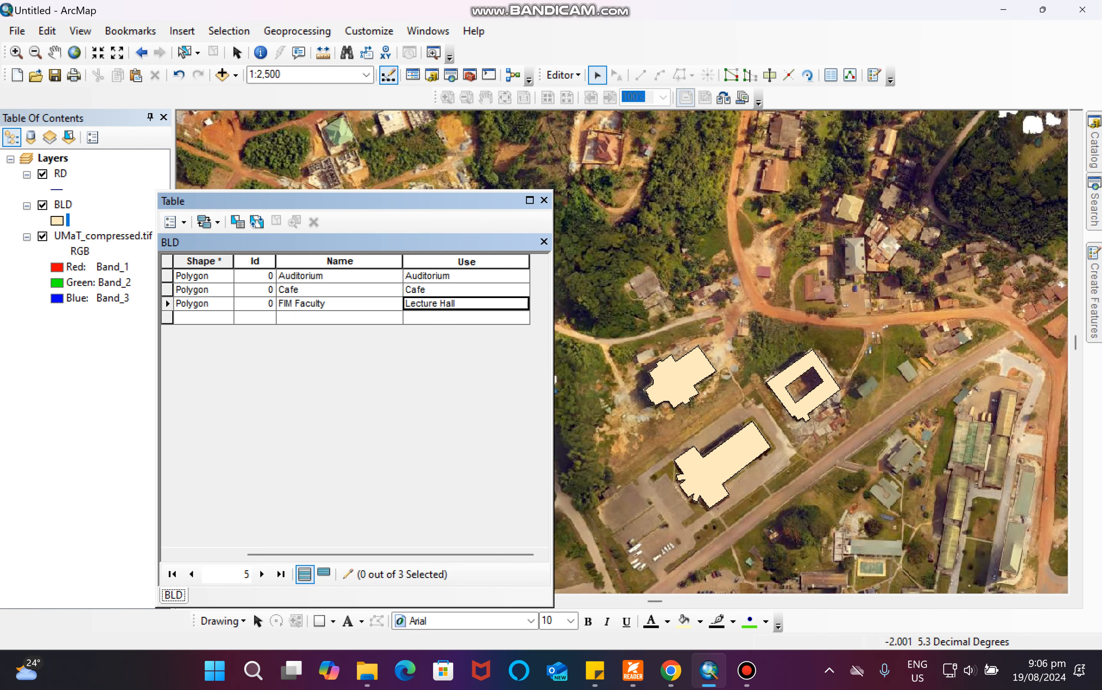
scroll(621, 339, down, 1)
scroll(621, 339, up, 2)
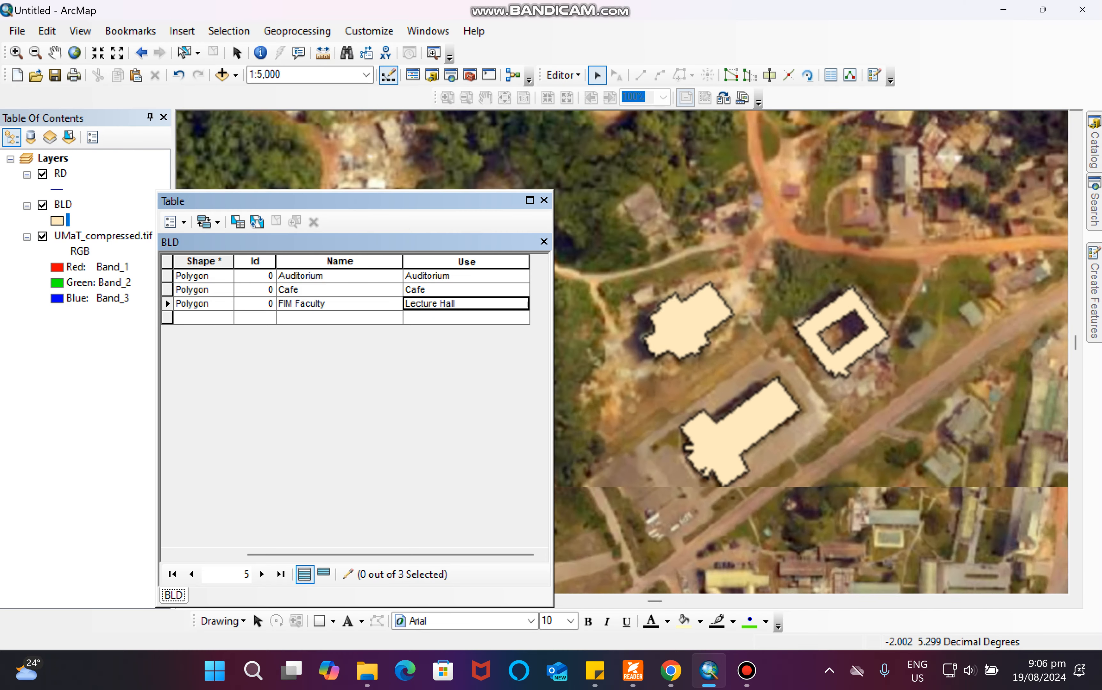
scroll(621, 339, down, 2)
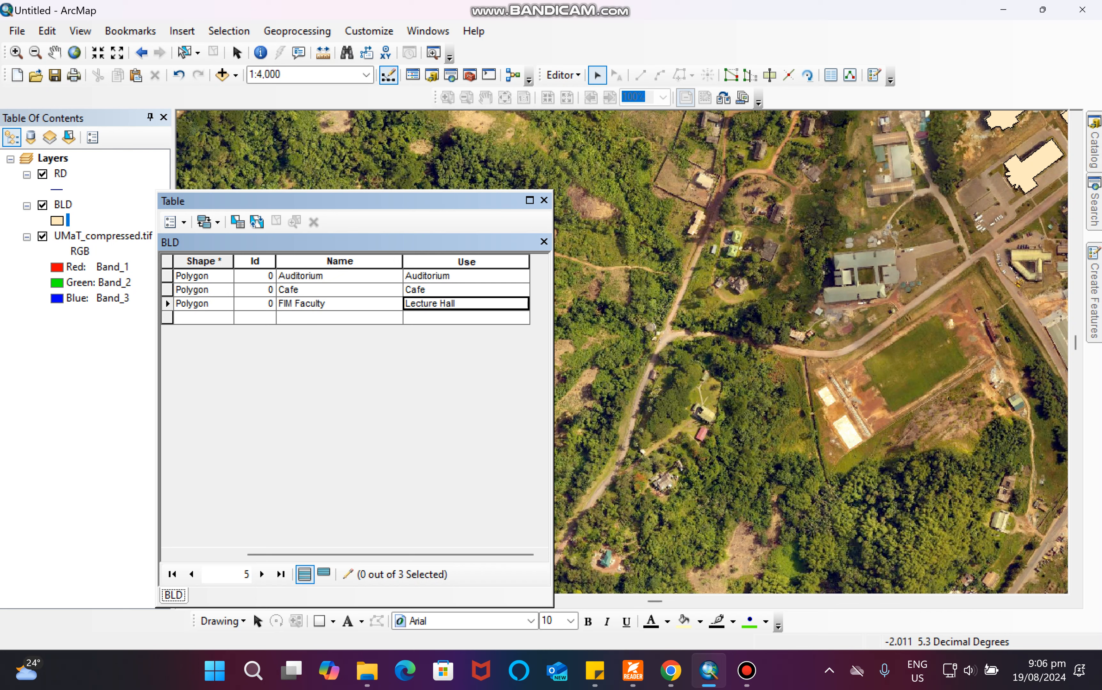
key(ctrl+p)
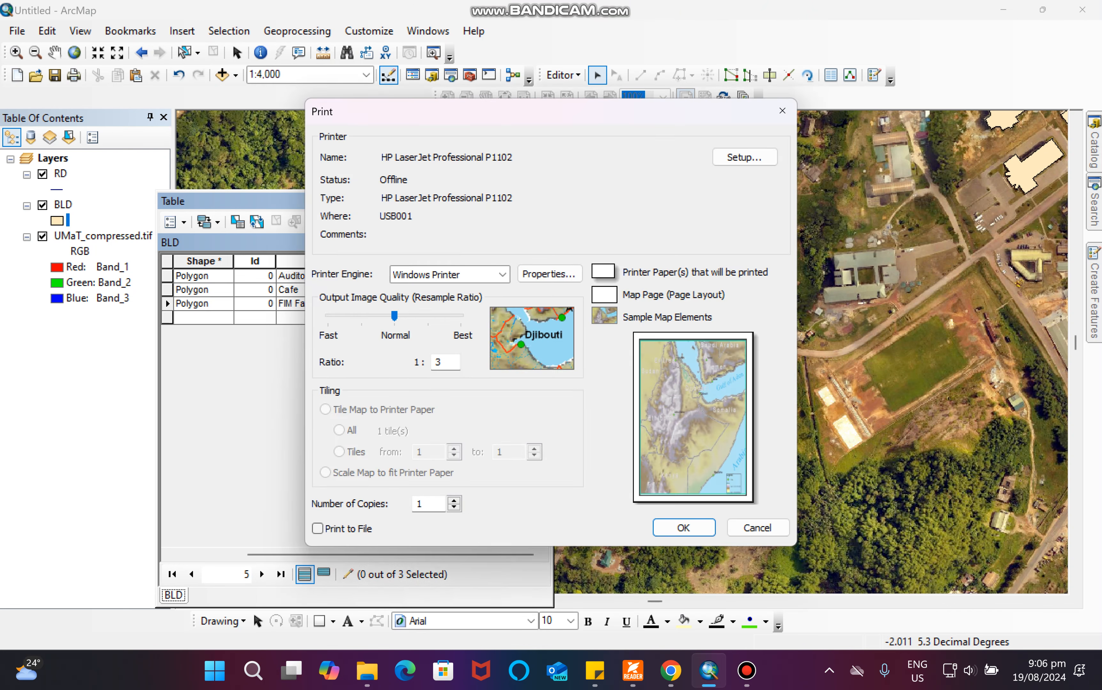
click(782, 110)
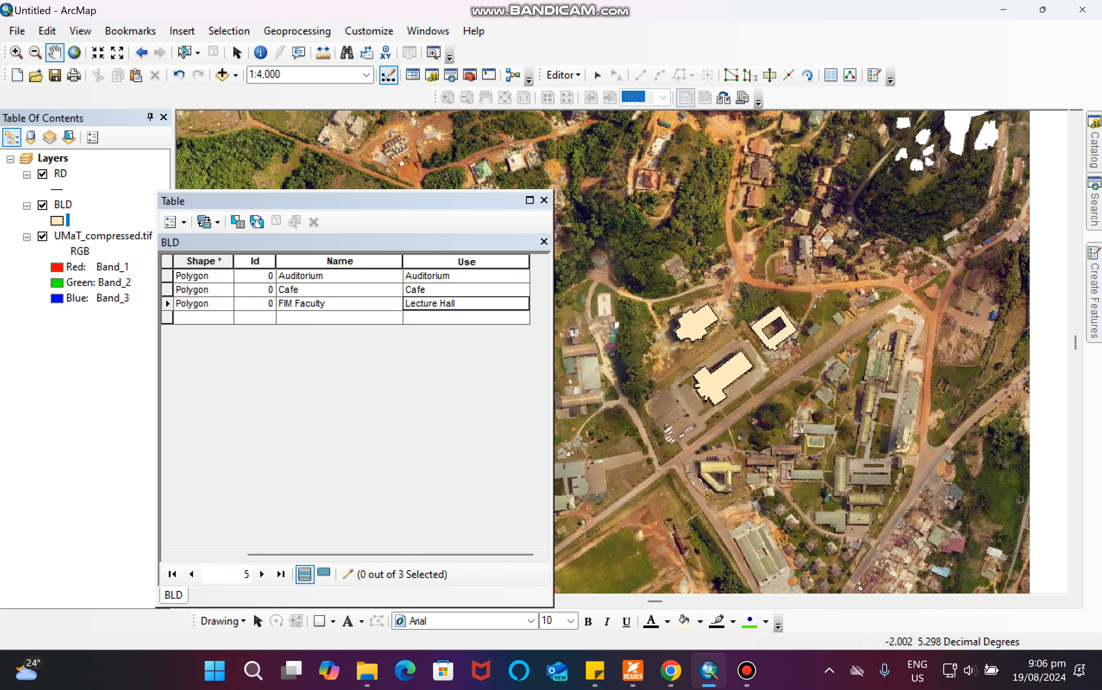
Digitize an RD line along the main road from the northeast junction southwest to the western edge.
scroll(593, 351, down, 6)
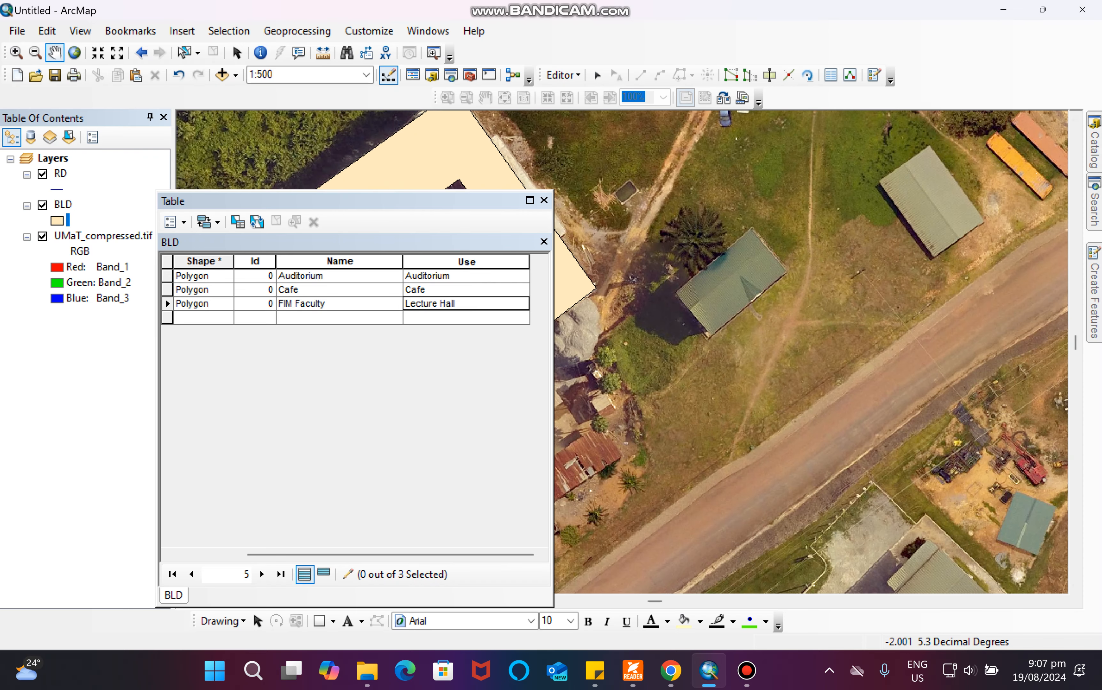
scroll(621, 339, up, 8)
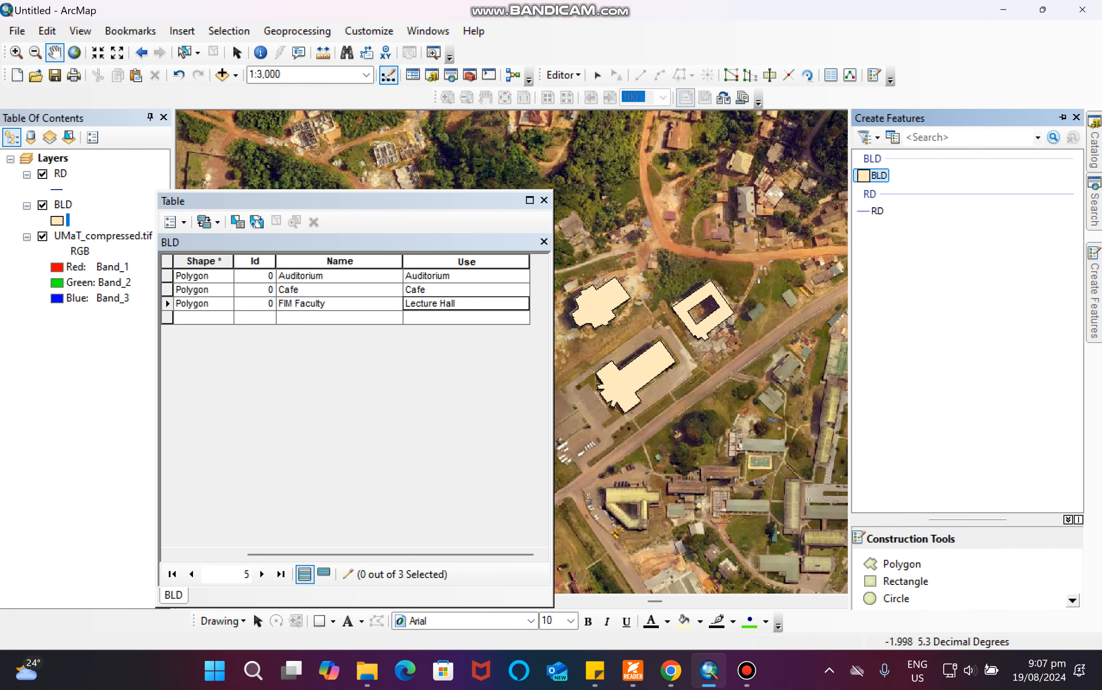
click(874, 210)
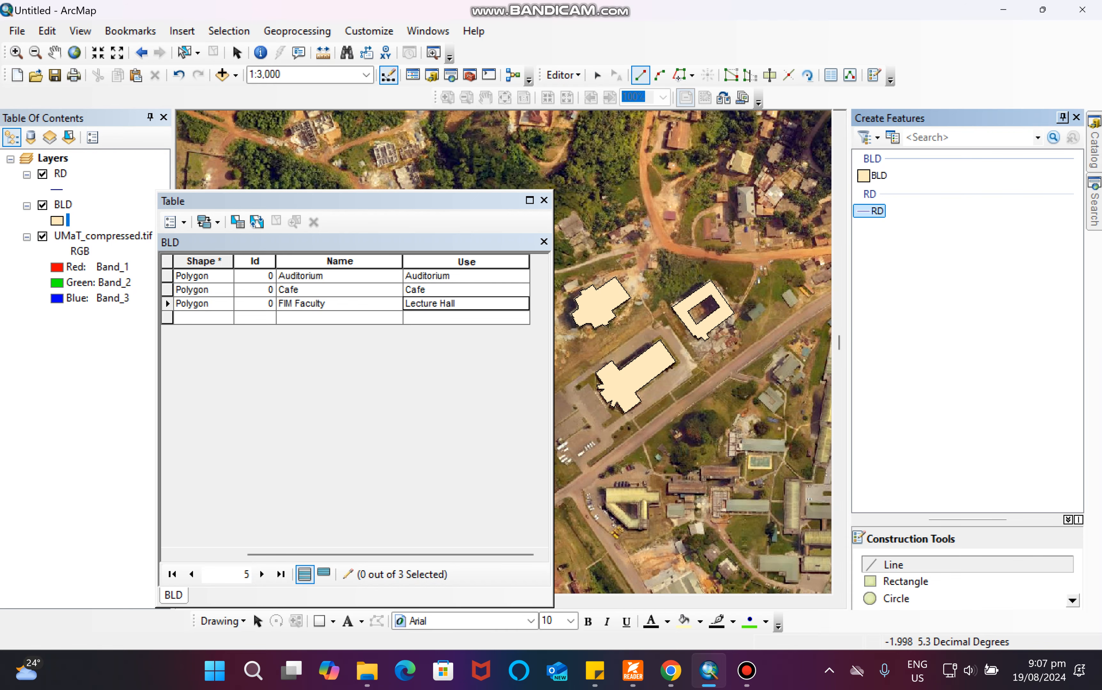
click(1062, 118)
scroll(617, 337, up, 5)
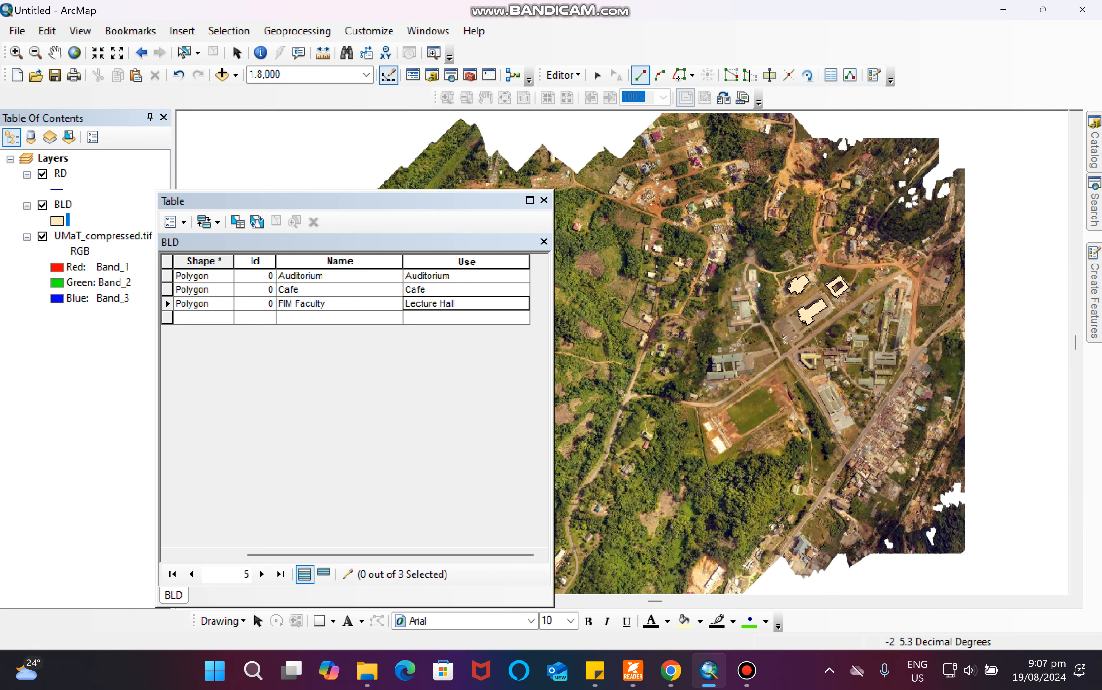
scroll(614, 335, down, 4)
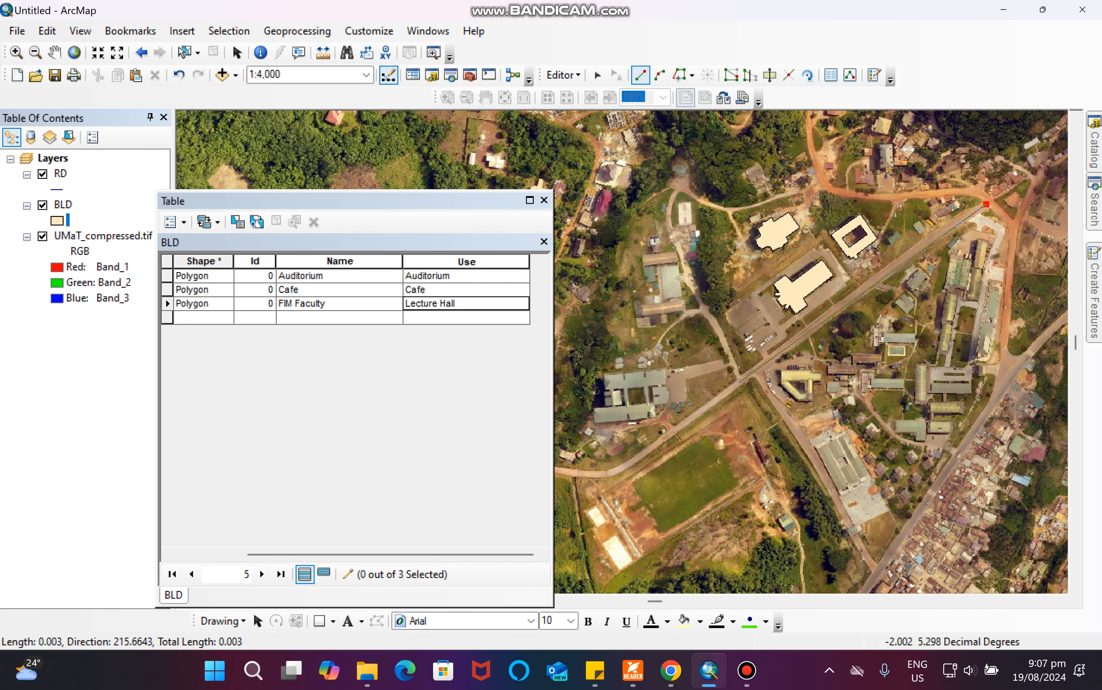
scroll(617, 338, up, 2)
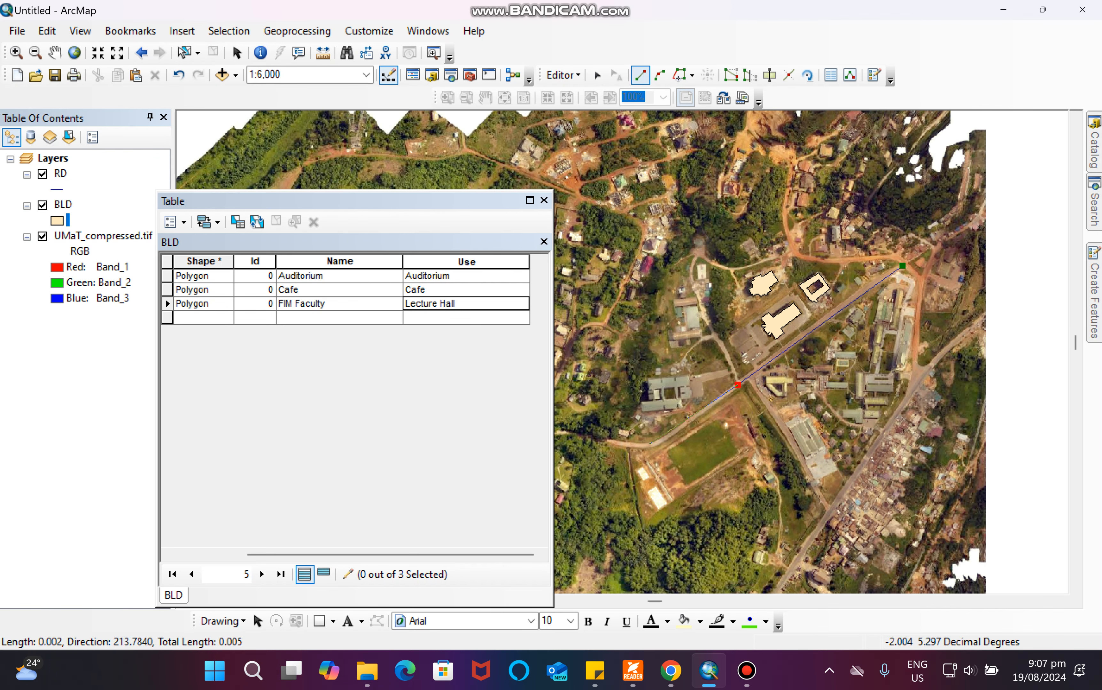
scroll(613, 338, down, 3)
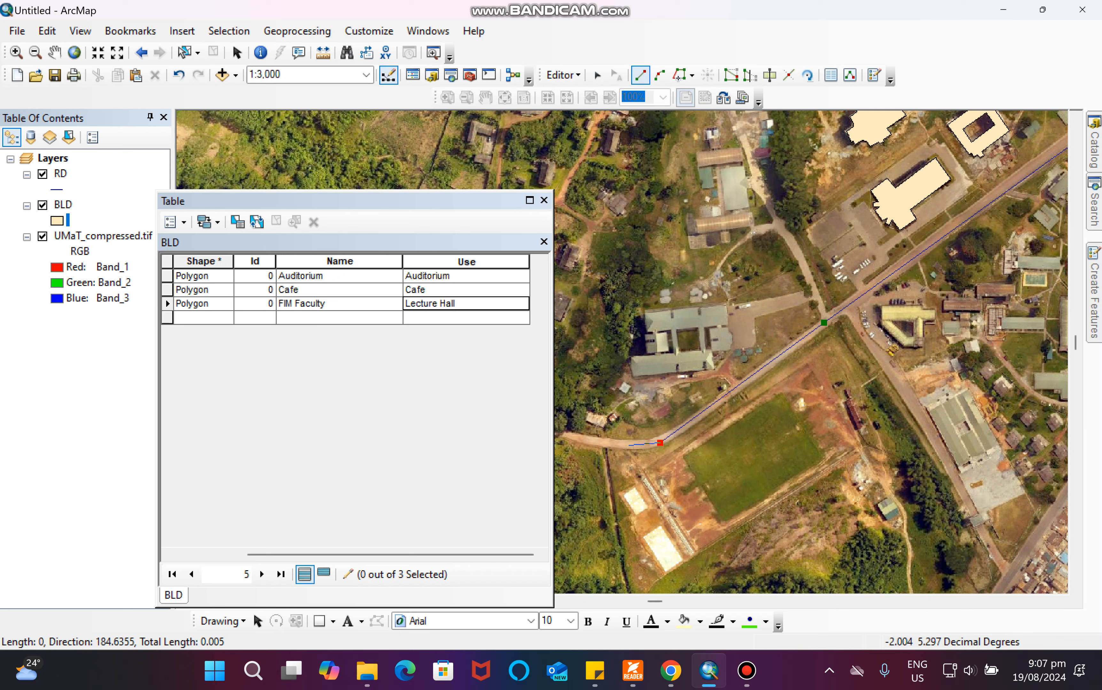
key(ctrl+z)
click(668, 439)
click(653, 443)
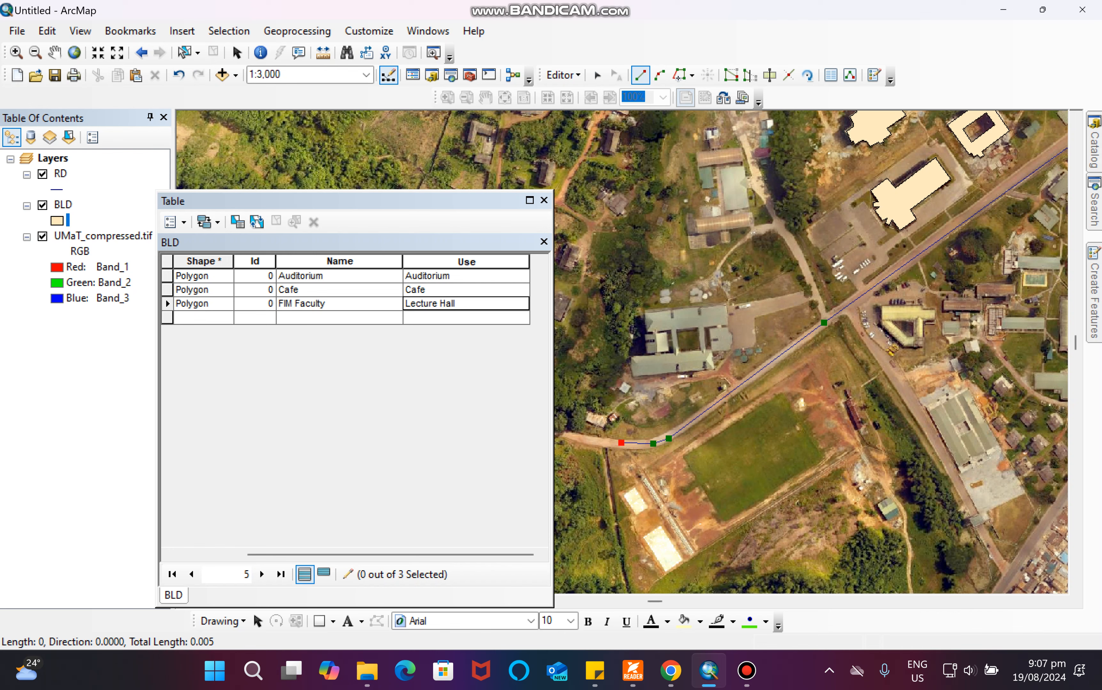
click(620, 442)
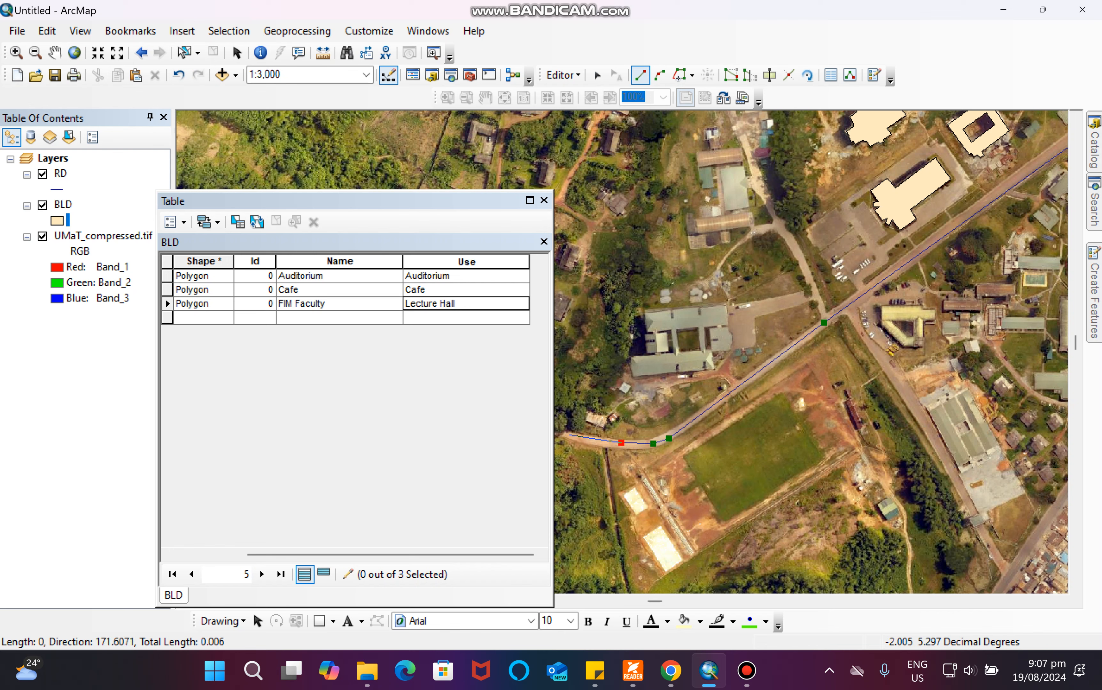
double_click(565, 435)
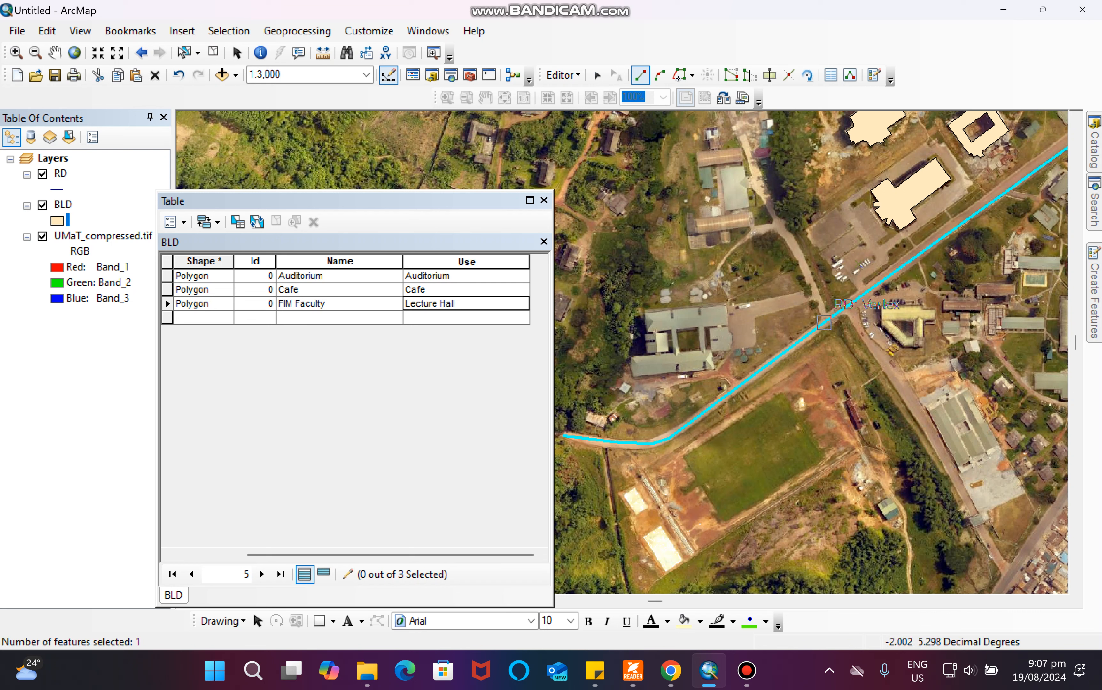
Digitize an RD line following the side road north from the main road.
click(823, 323)
click(815, 291)
click(789, 237)
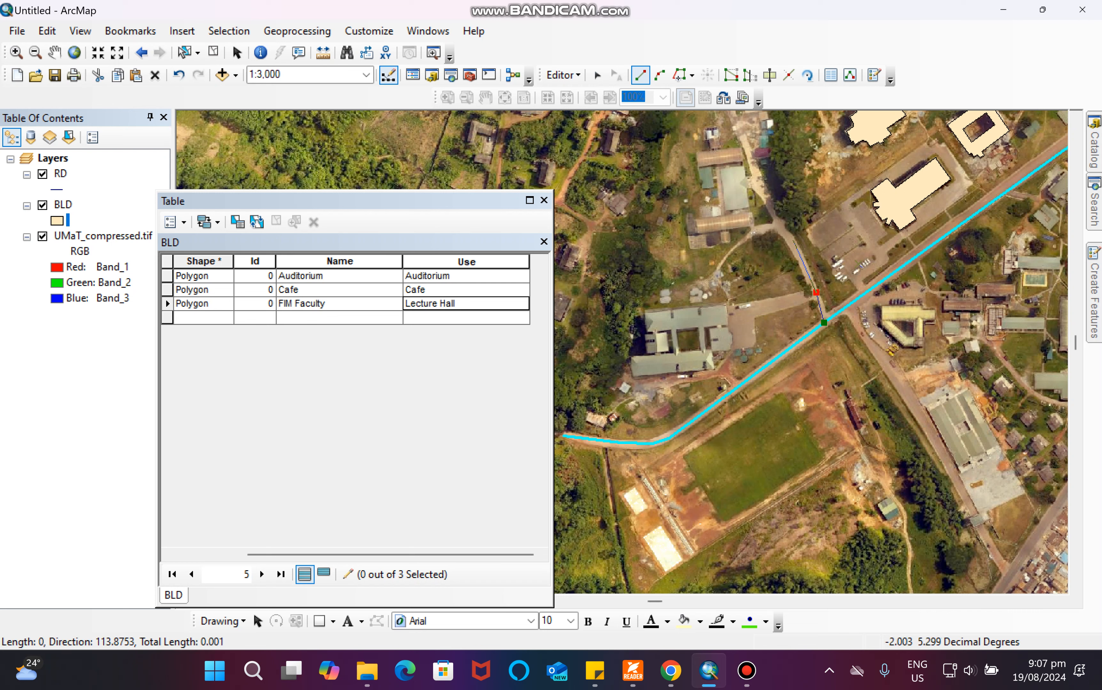
click(770, 203)
click(750, 166)
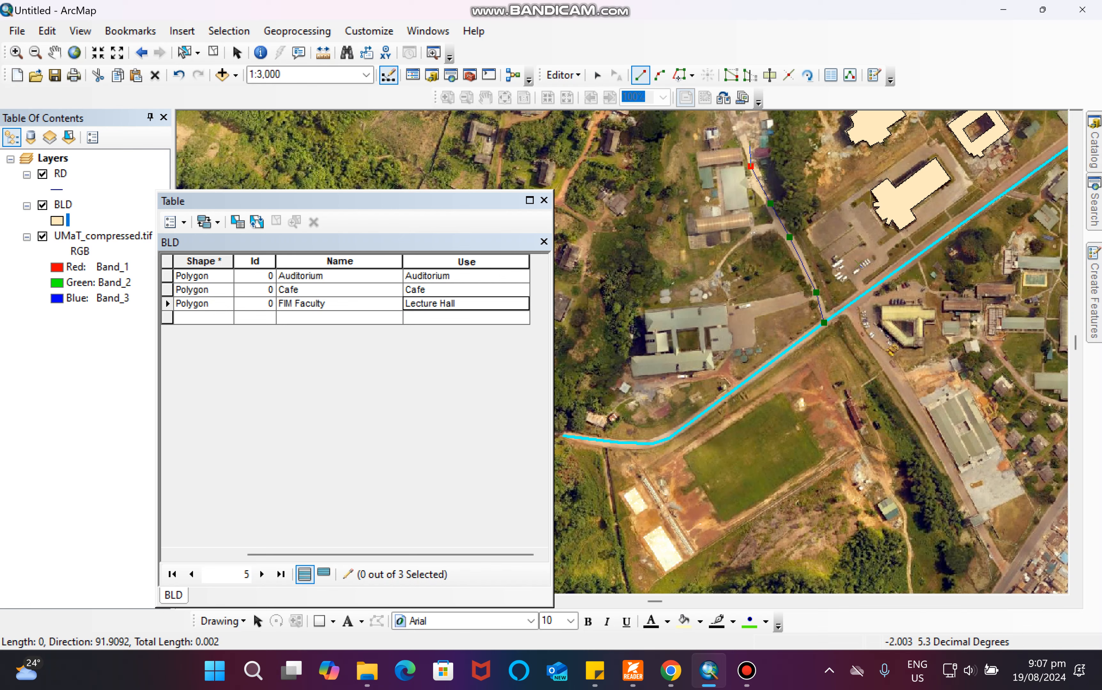
double_click(743, 139)
scroll(790, 322, down, 3)
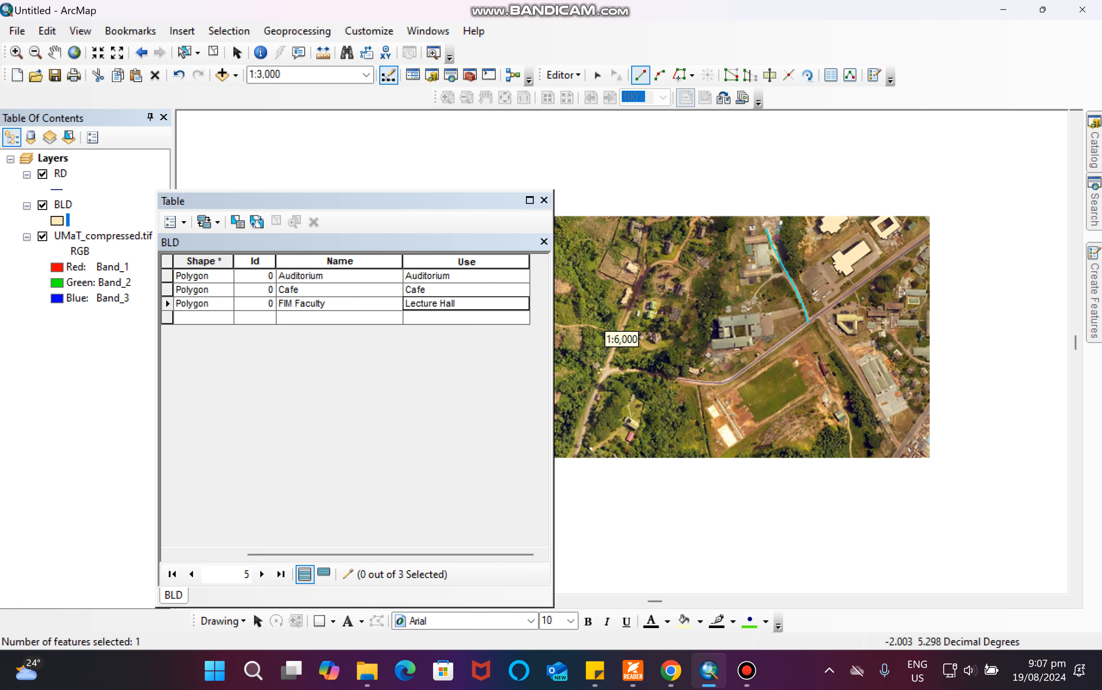
scroll(621, 339, down, 1)
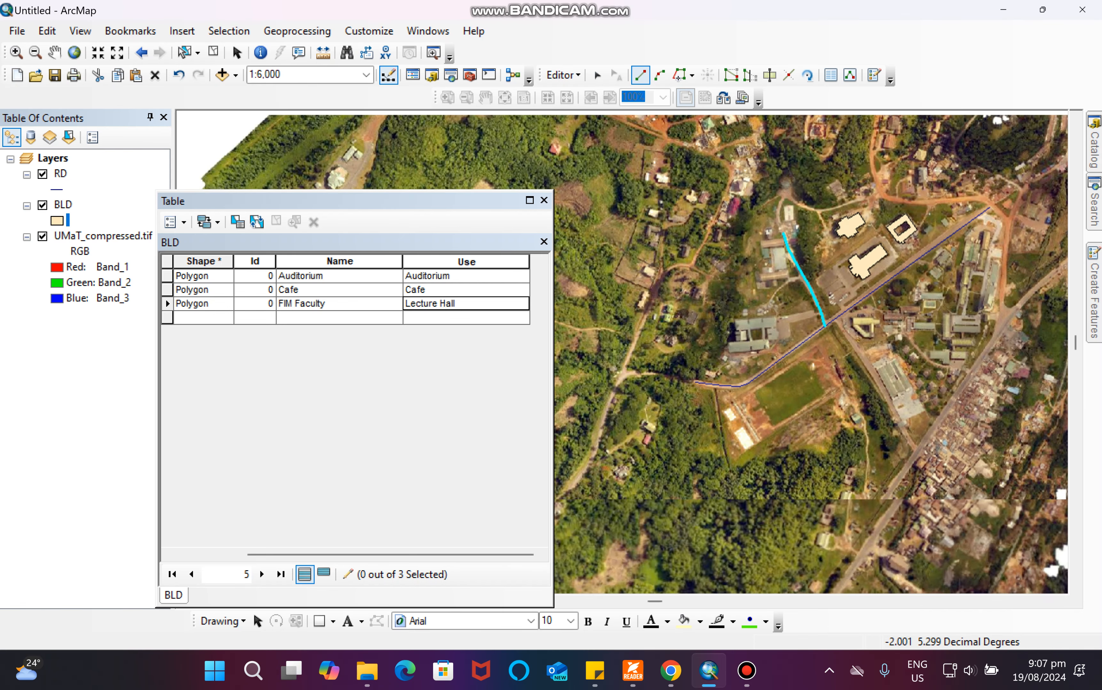
scroll(621, 339, up, 3)
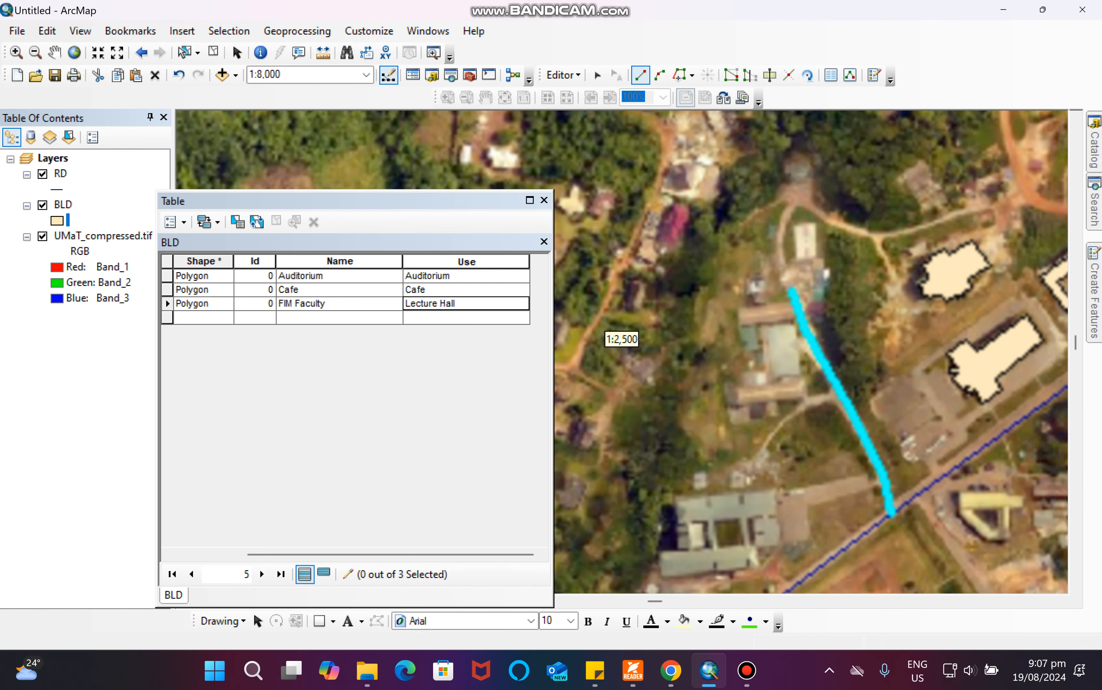
Digitize an RD line from the side road's north end east along the northern road to the main road's northeast junction, then close the attribute table.
click(791, 291)
click(779, 259)
click(791, 205)
click(862, 235)
click(892, 237)
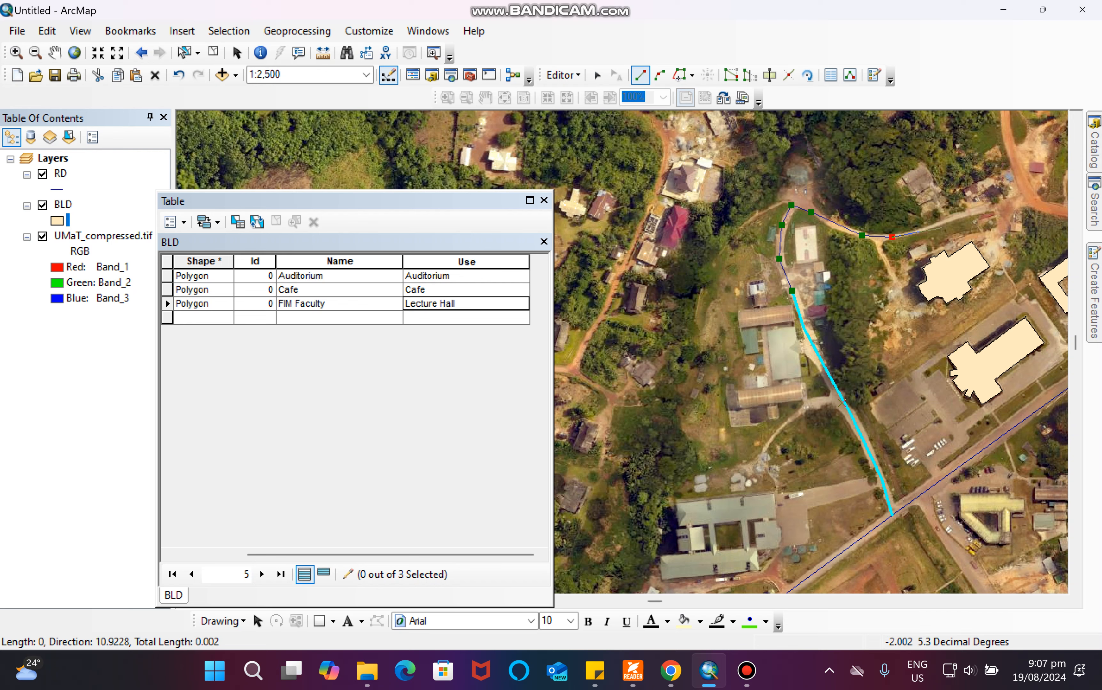
click(951, 223)
click(1007, 204)
click(1039, 205)
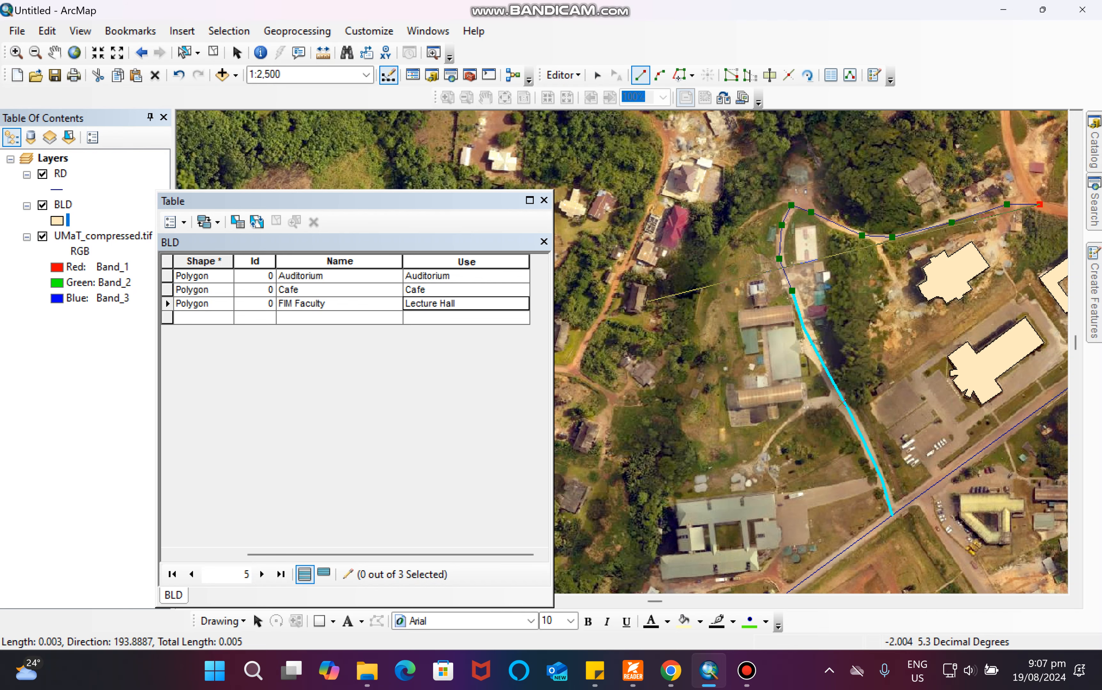
scroll(643, 303, down, 2)
scroll(616, 329, up, 2)
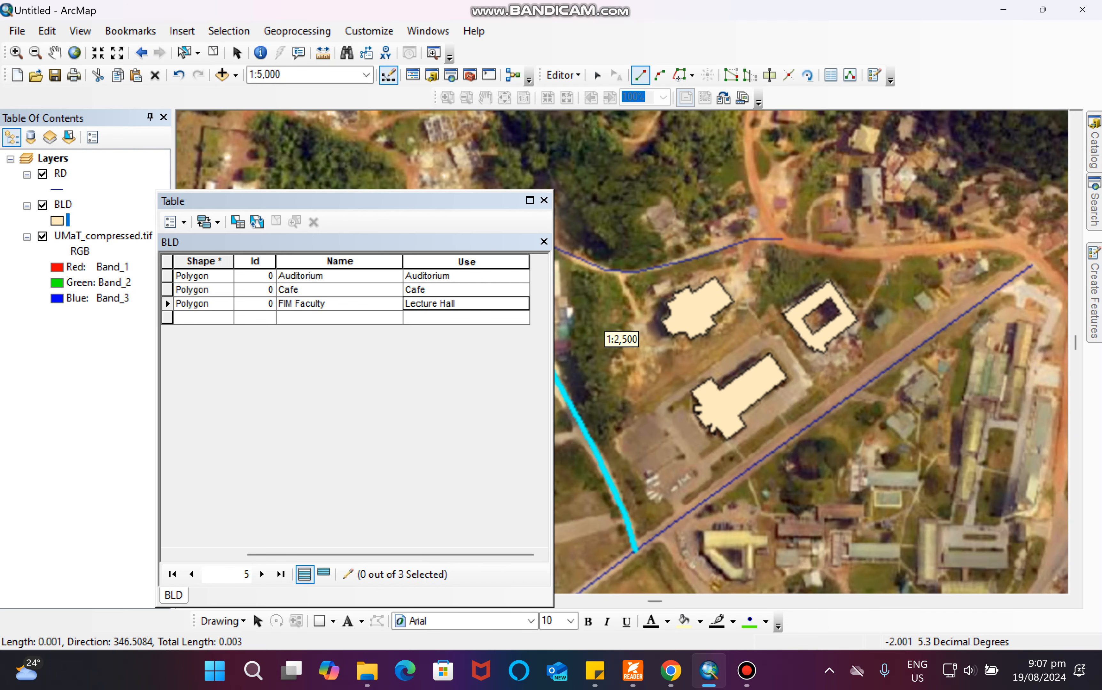
click(987, 247)
click(1026, 250)
double_click(1032, 264)
click(544, 200)
Stop editing and save the edits.
click(563, 75)
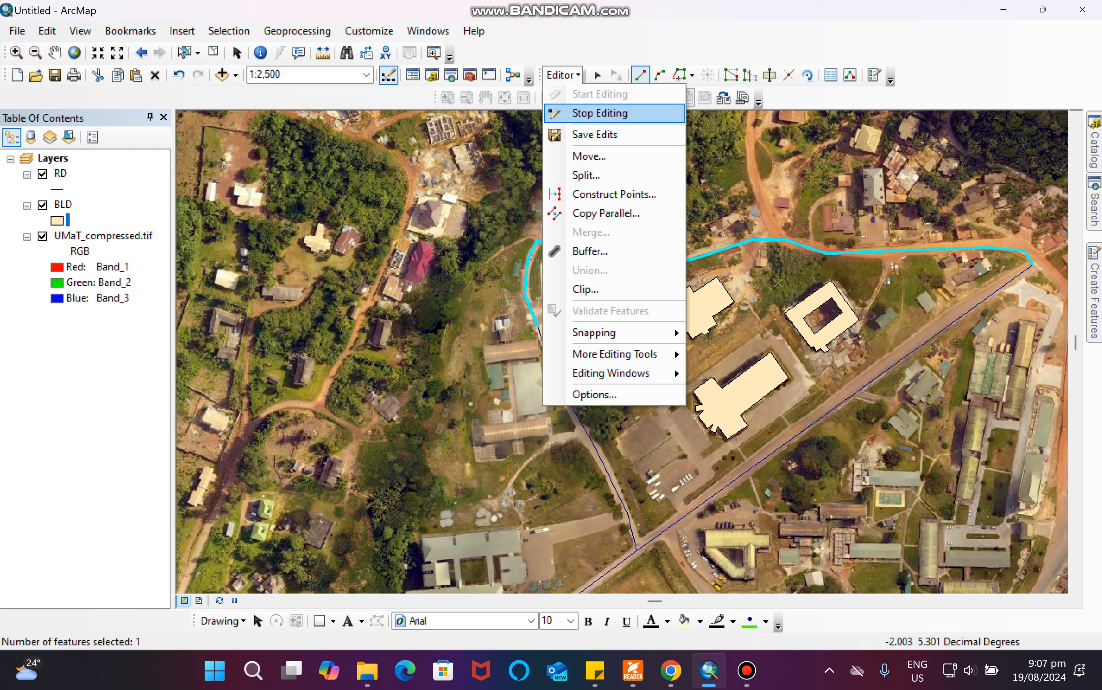
click(581, 111)
key(Return)
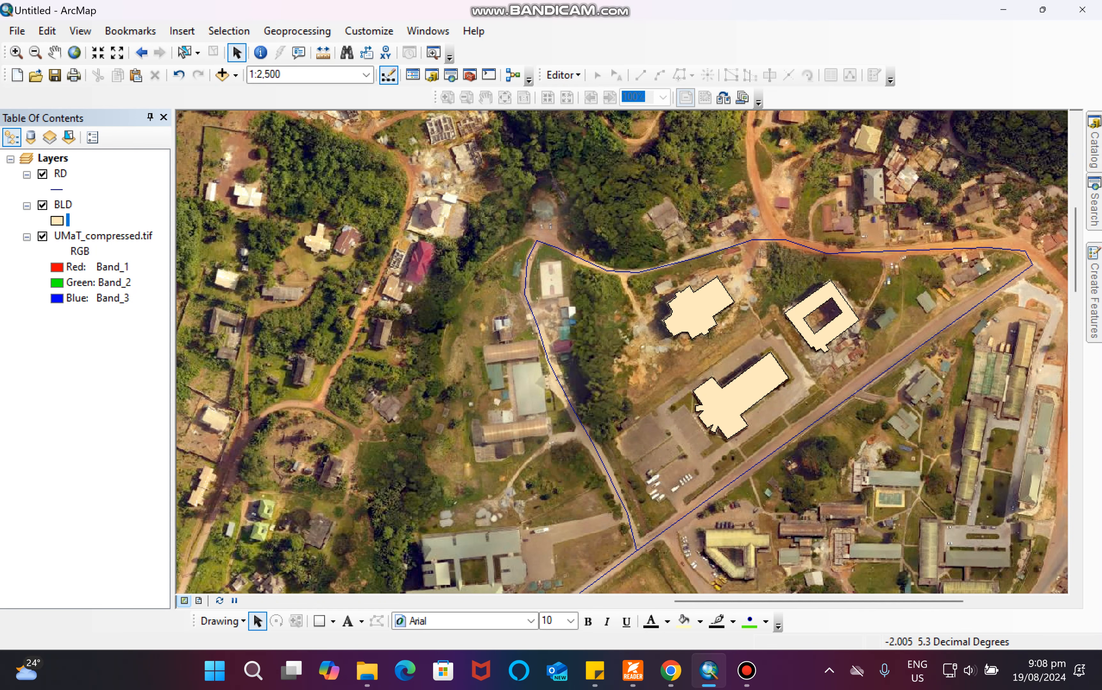
Hide the UMaT_compressed.tif orthophoto layer so only the buildings and roads are displayed.
click(42, 237)
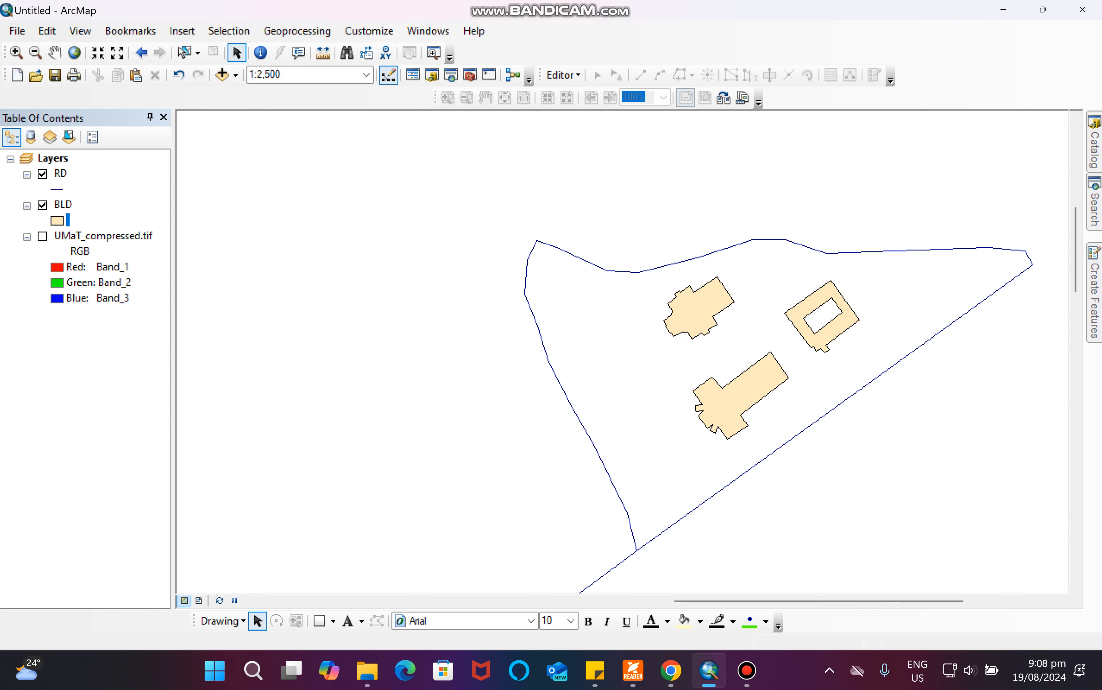
click(54, 52)
drag(685, 366, 524, 330)
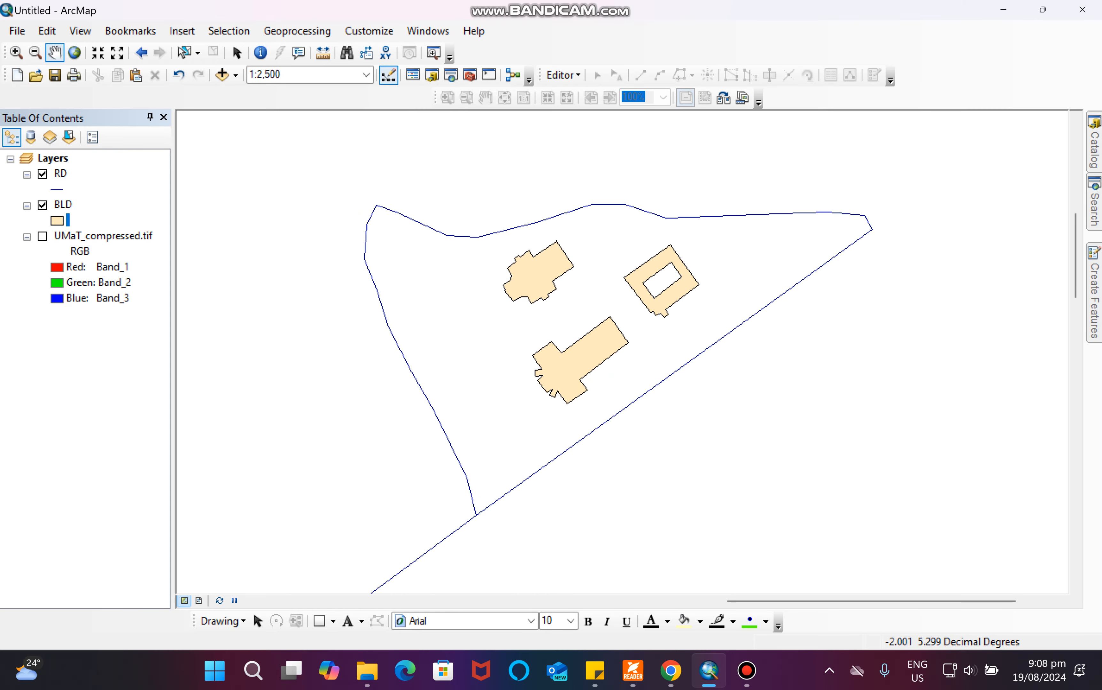
drag(524, 330, 534, 298)
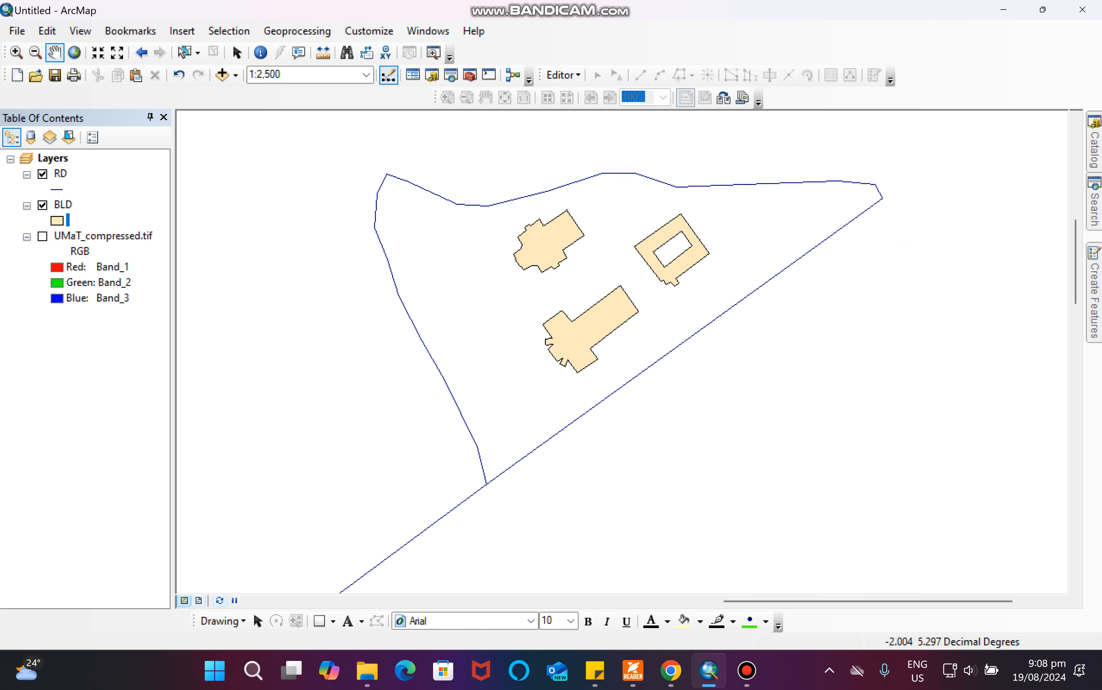
Switch to Layout View and apply the ISO A4 Landscape page template.
click(80, 31)
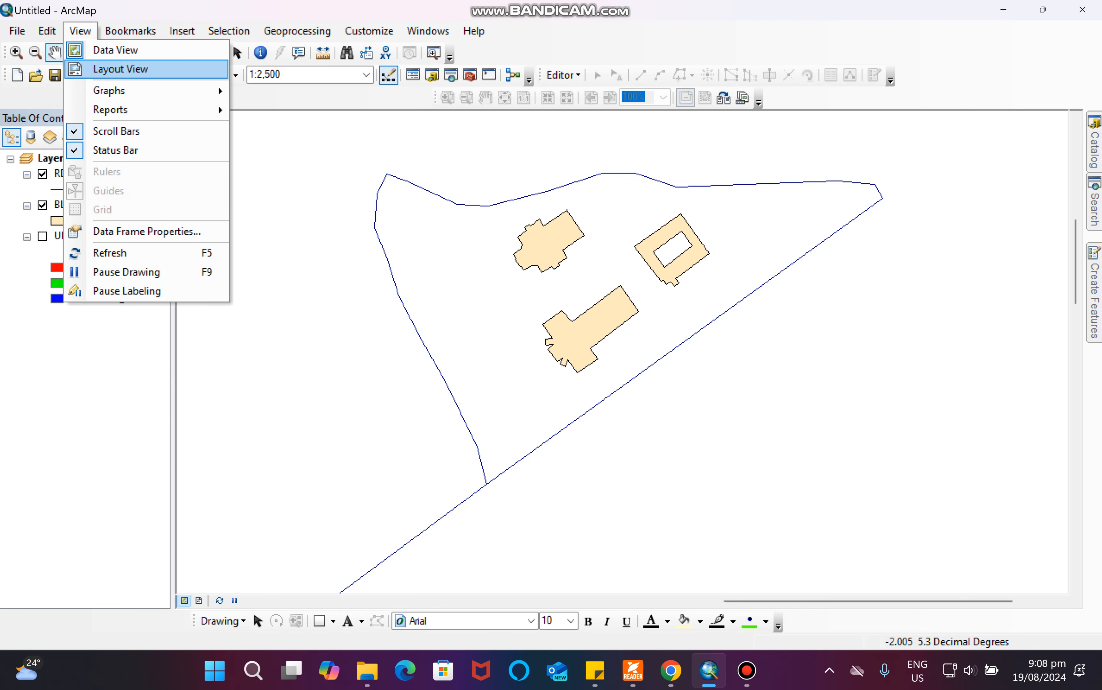
click(101, 50)
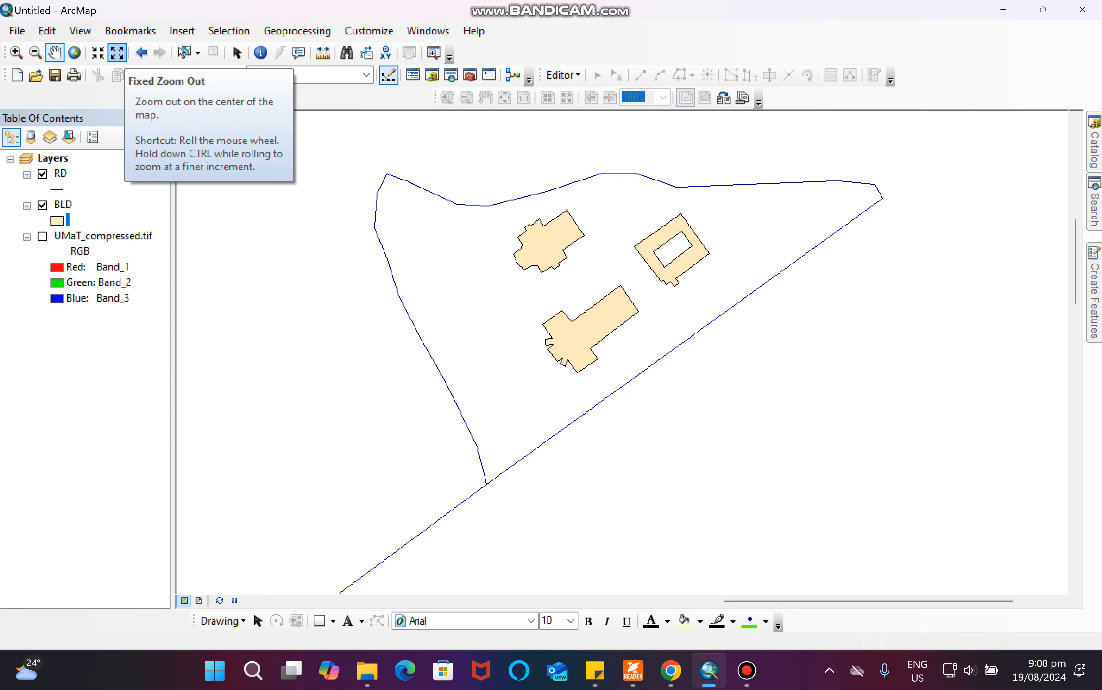
click(80, 31)
click(120, 69)
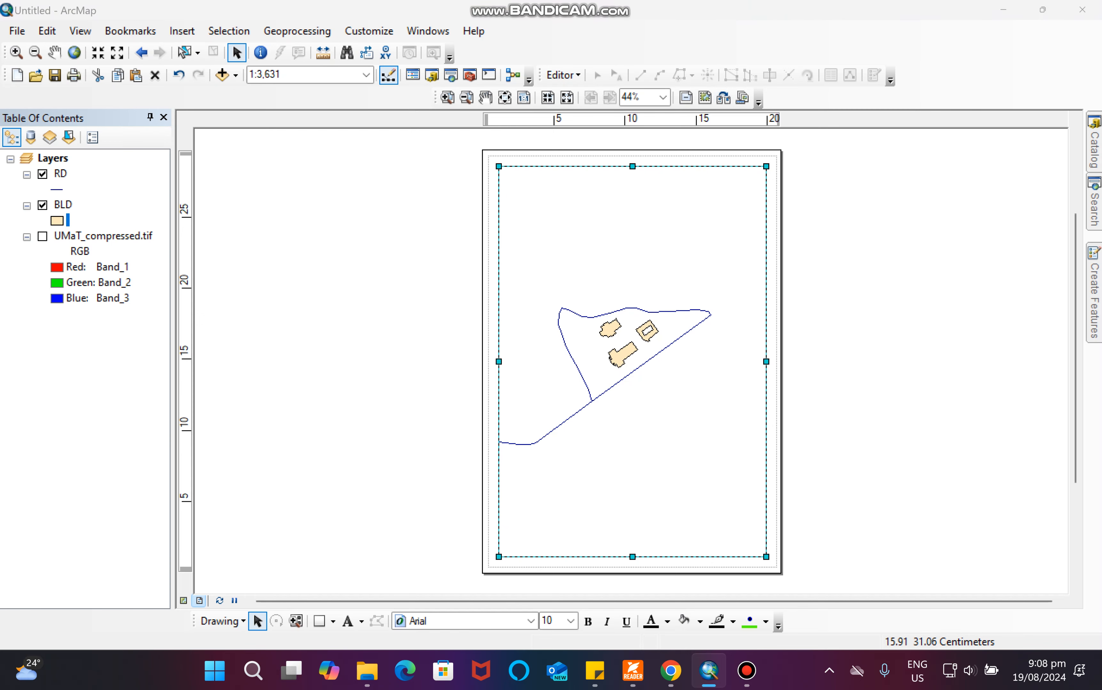
click(723, 97)
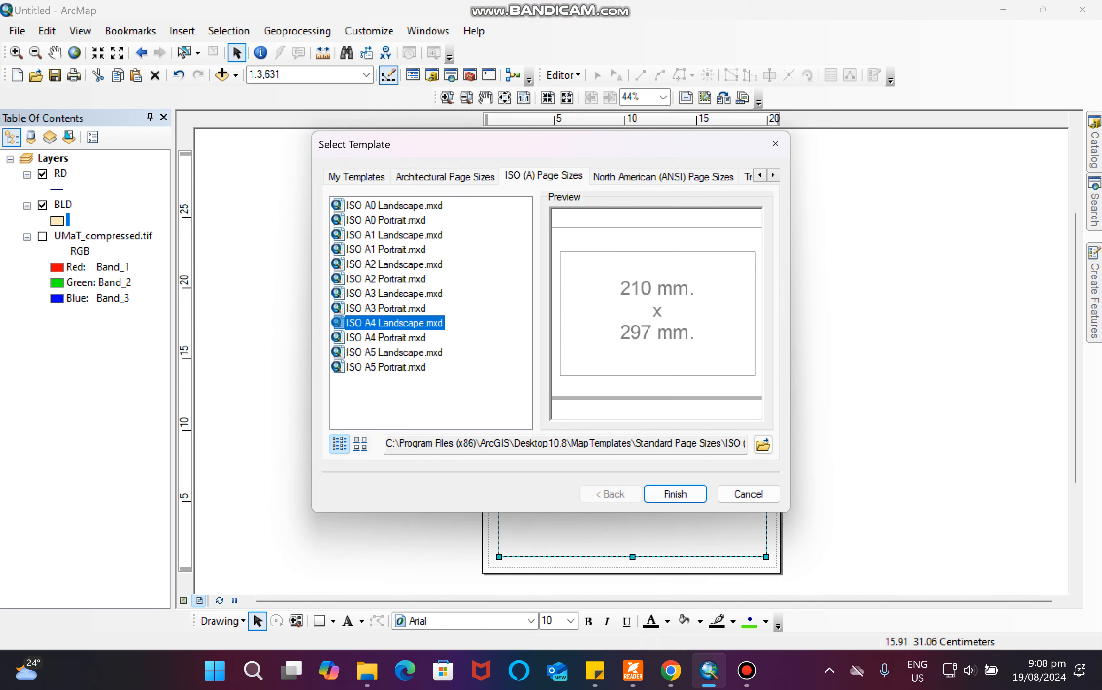
click(675, 494)
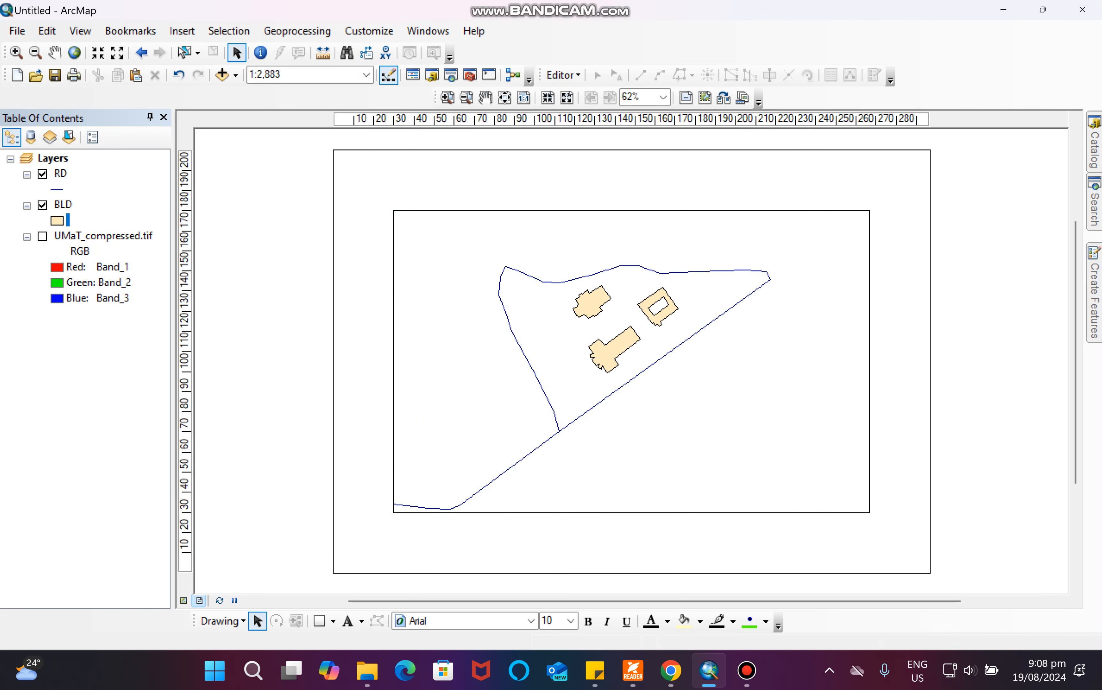
Enlarge the data frame to fill more of the page.
click(441, 270)
drag(393, 210, 361, 164)
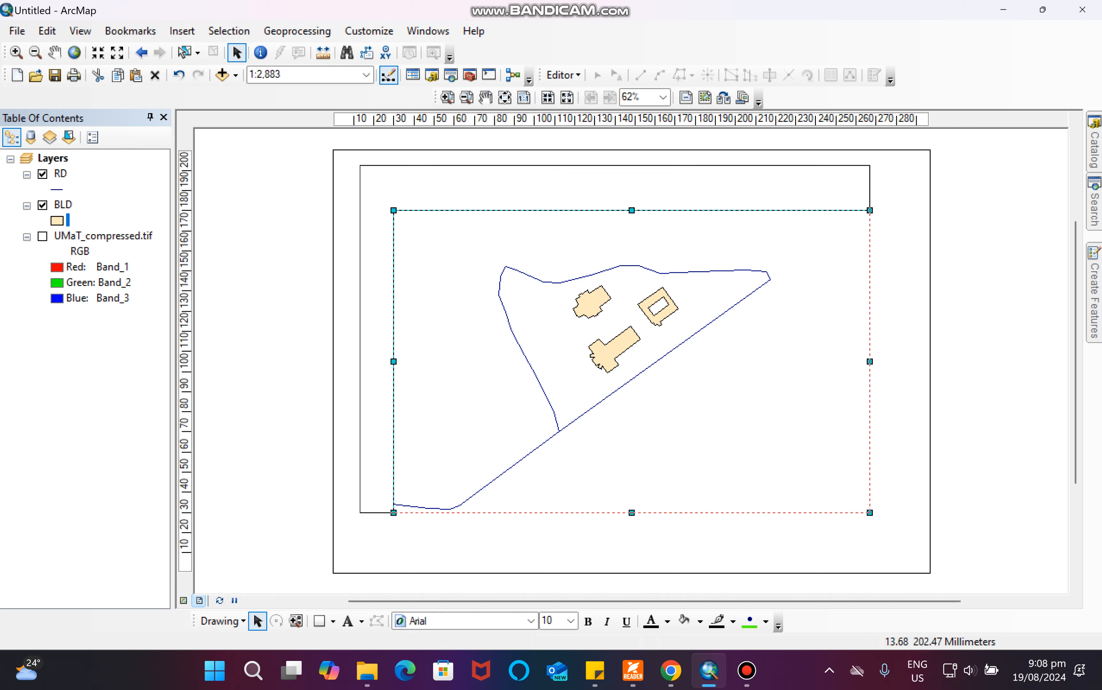
drag(869, 512, 903, 554)
click(16, 53)
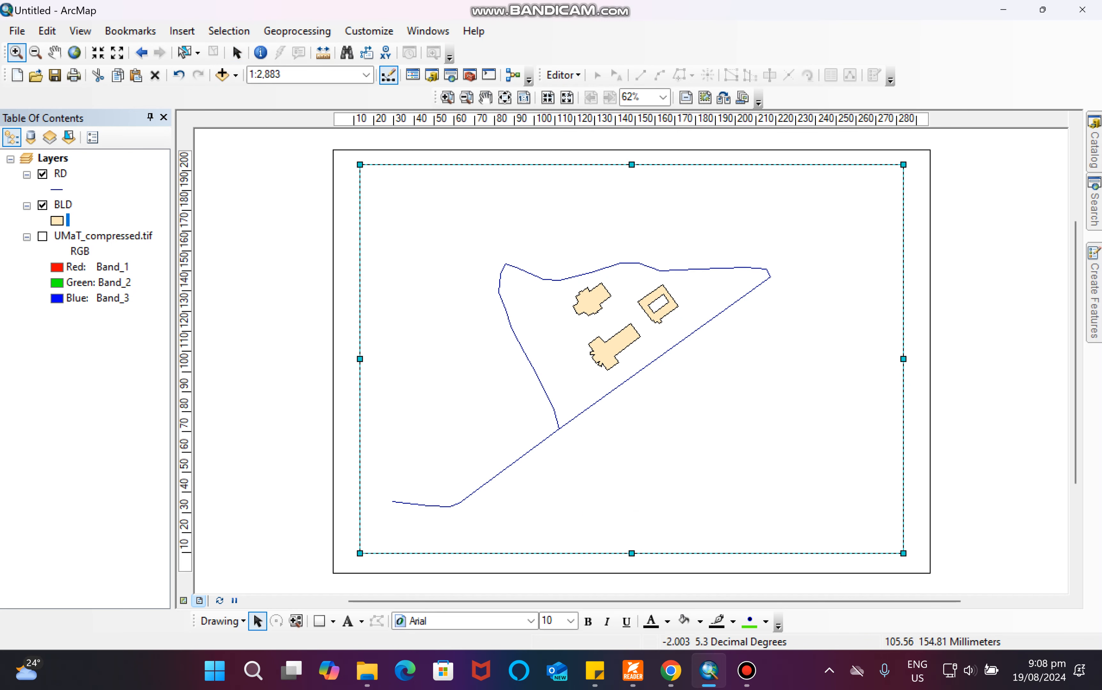